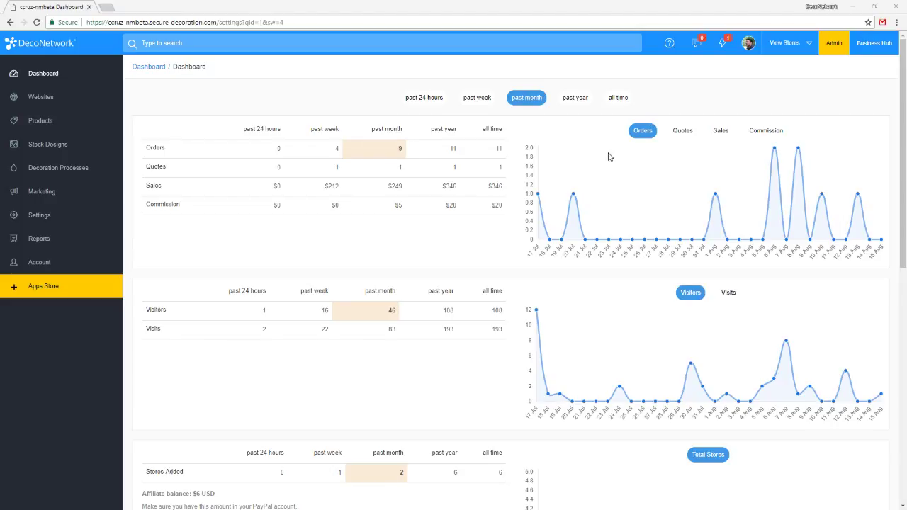
- Open the domain settings of the ccruz-nmbeta.deco-apparel.com store from the list of websites
click(56, 100)
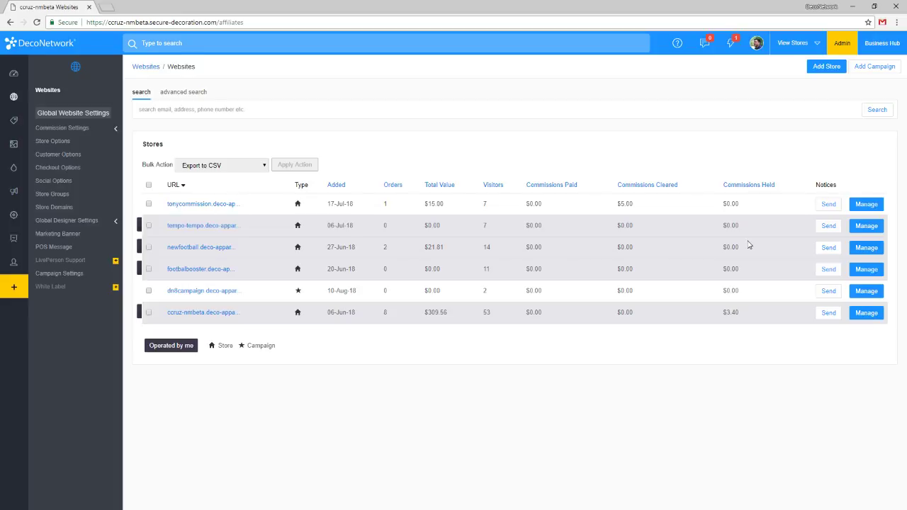
click(868, 320)
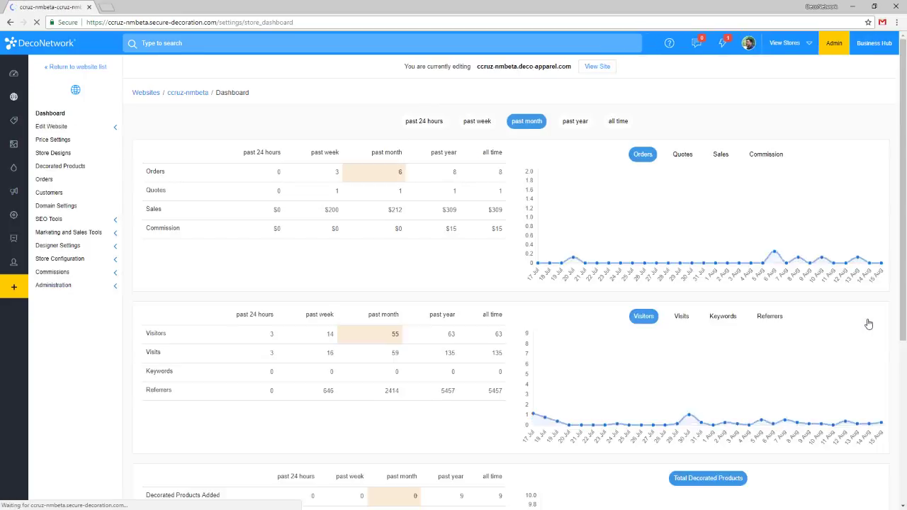
click(73, 208)
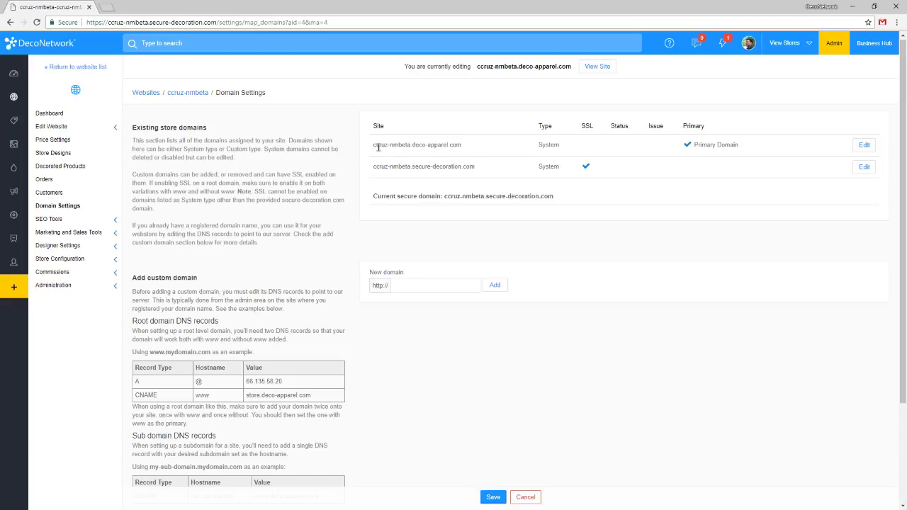
- Examine the store's two system domains, comparing the deco-apparel.com address with the secure-decoration.com address
drag(374, 166, 474, 167)
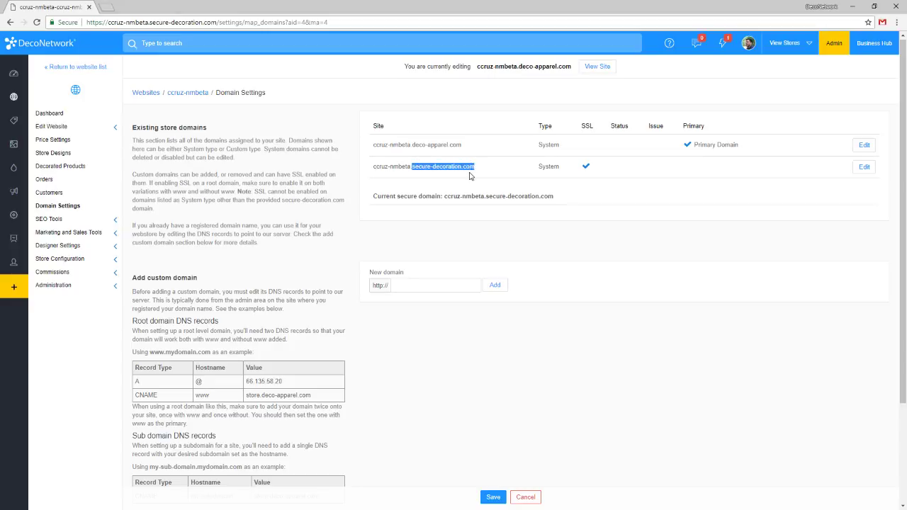
drag(473, 166, 413, 166)
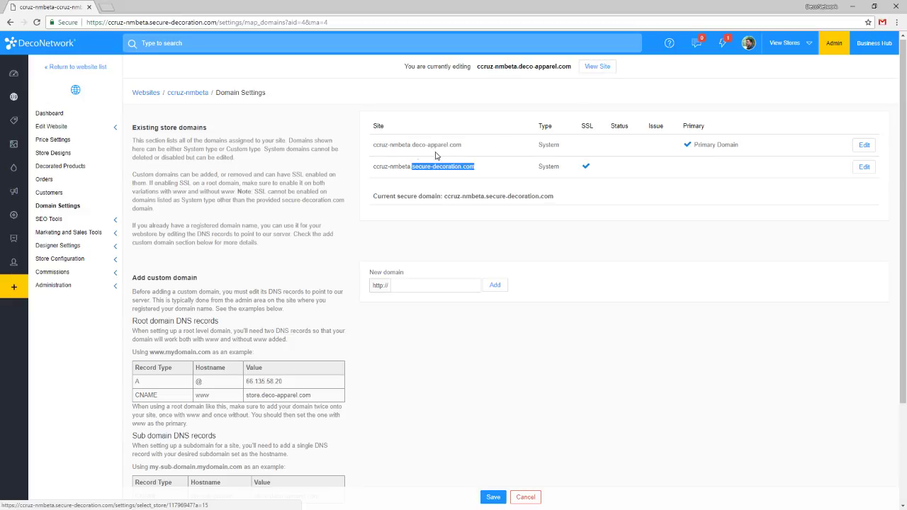
drag(374, 144, 452, 144)
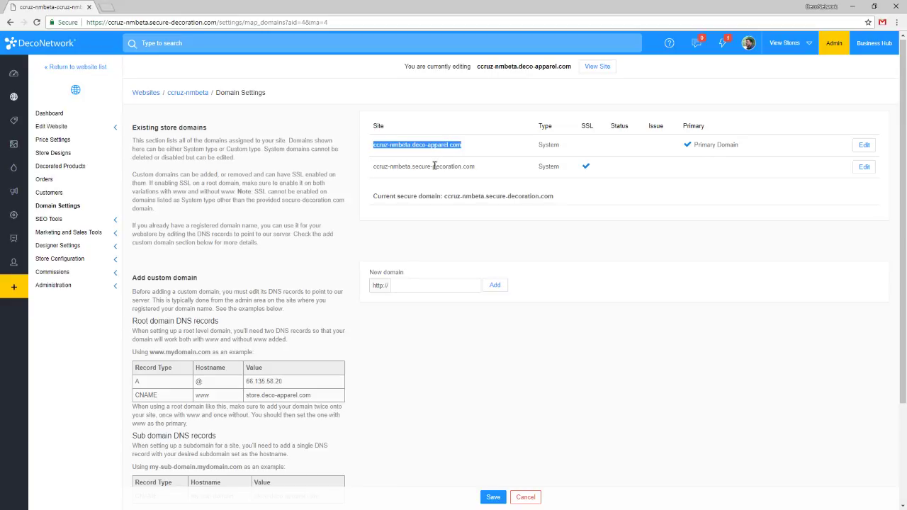
drag(412, 166, 473, 169)
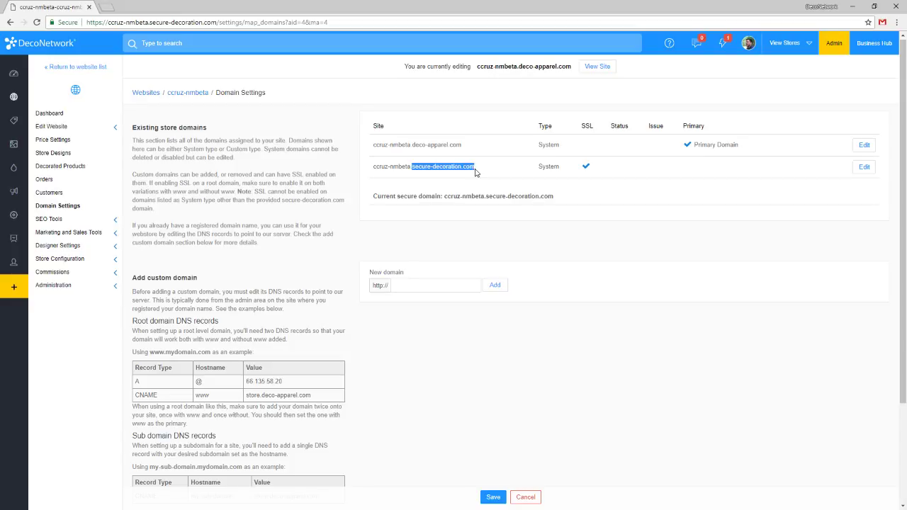
click(484, 165)
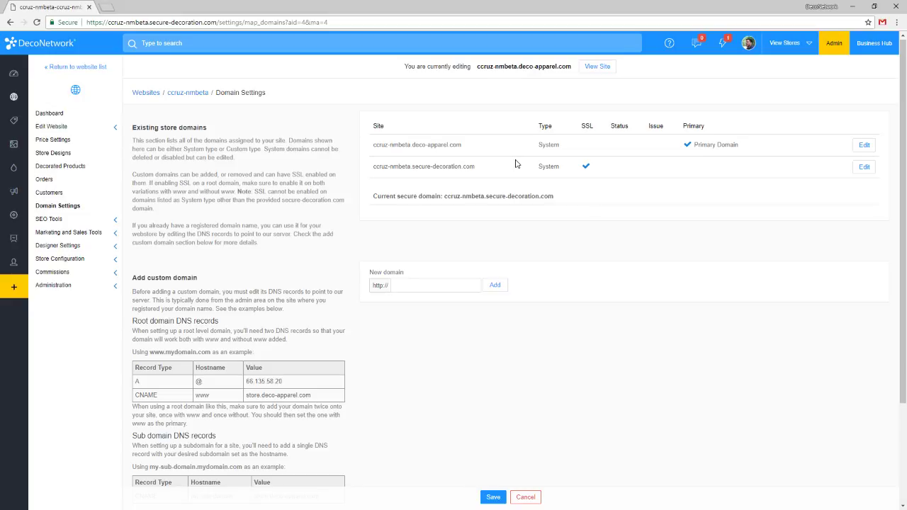
- View the store's live site in a separate browser tab and load it at its primary domain, ccruz-nmbeta.deco-apparel.com
click(600, 70)
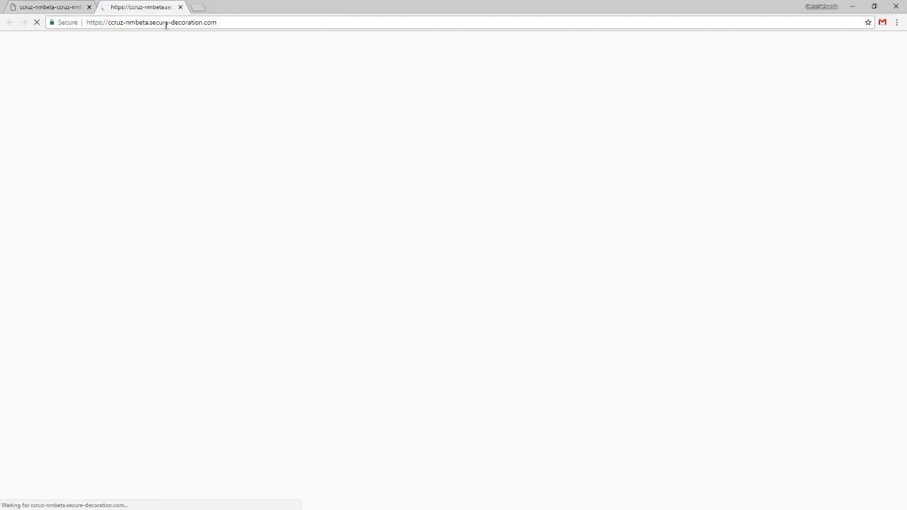
click(82, 7)
double_click(454, 144)
drag(460, 144, 373, 144)
key(ctrl+c)
click(152, 7)
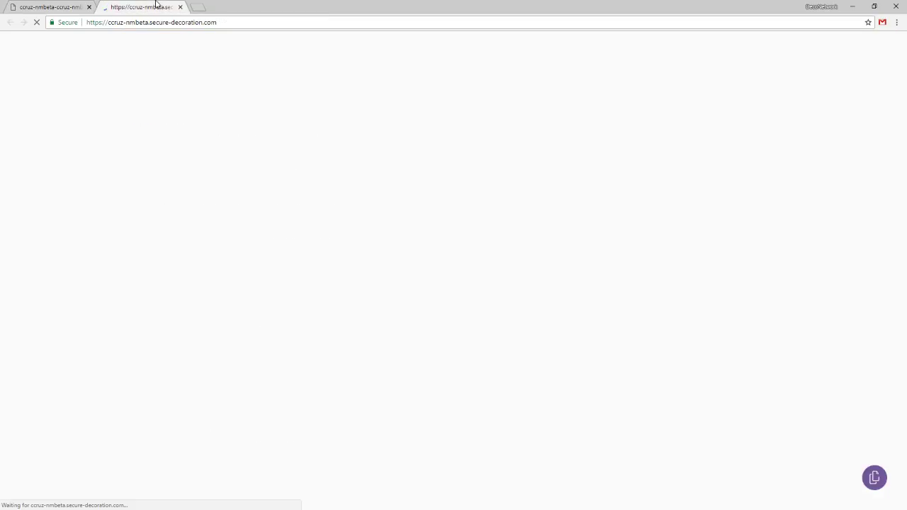
key(ctrl+v)
key(Return)
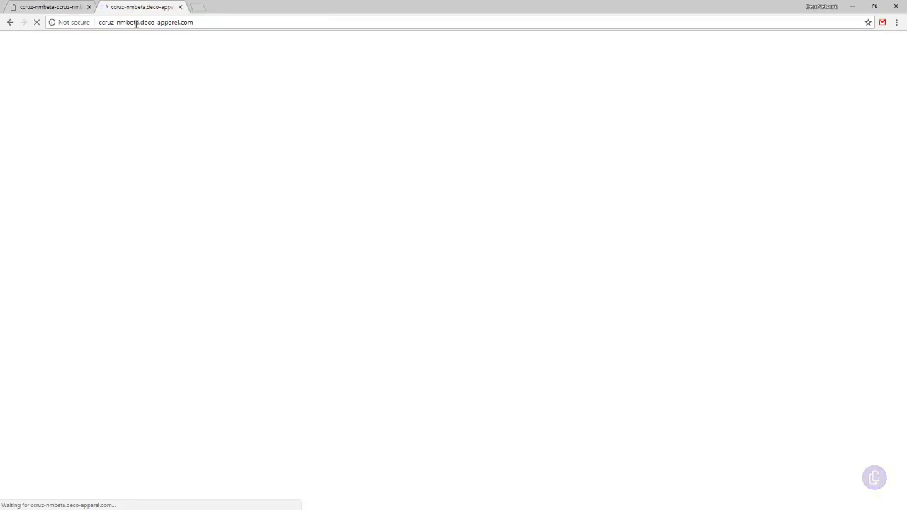
- Check the connection security information for the storefront, and look into its shopping cart
click(68, 26)
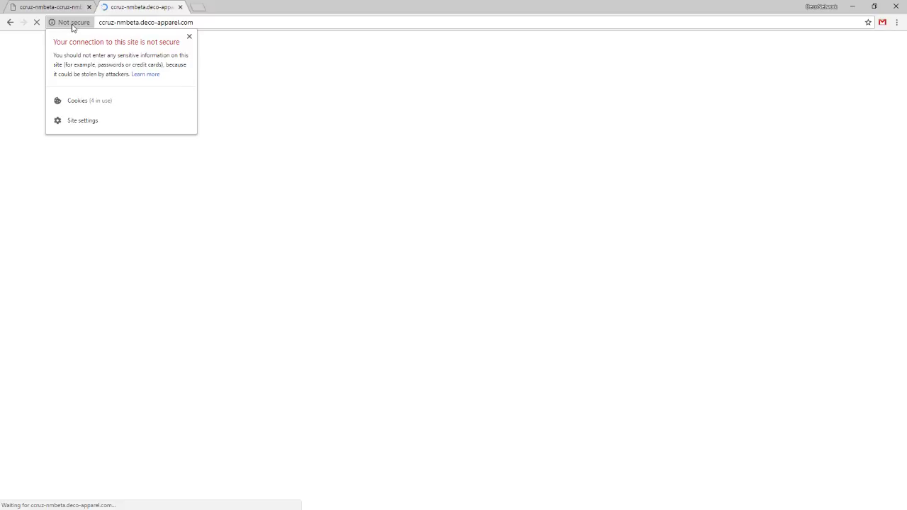
click(229, 22)
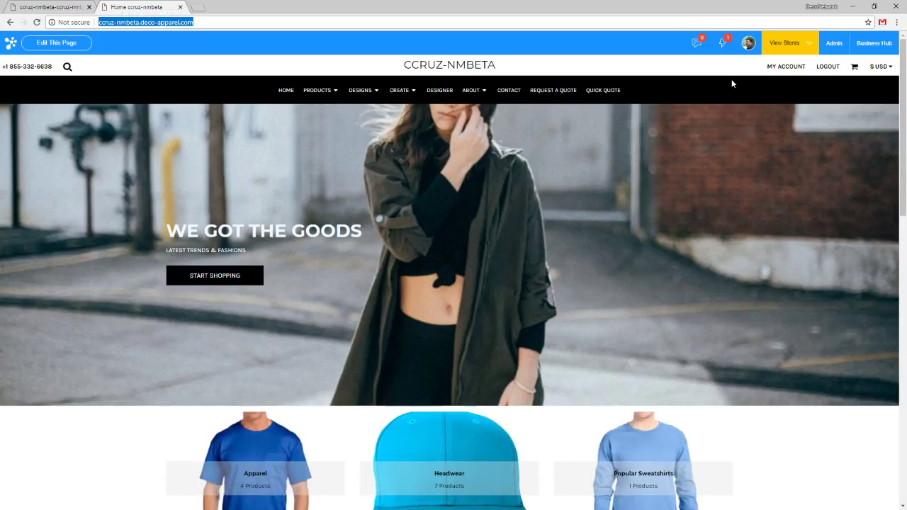
click(718, 74)
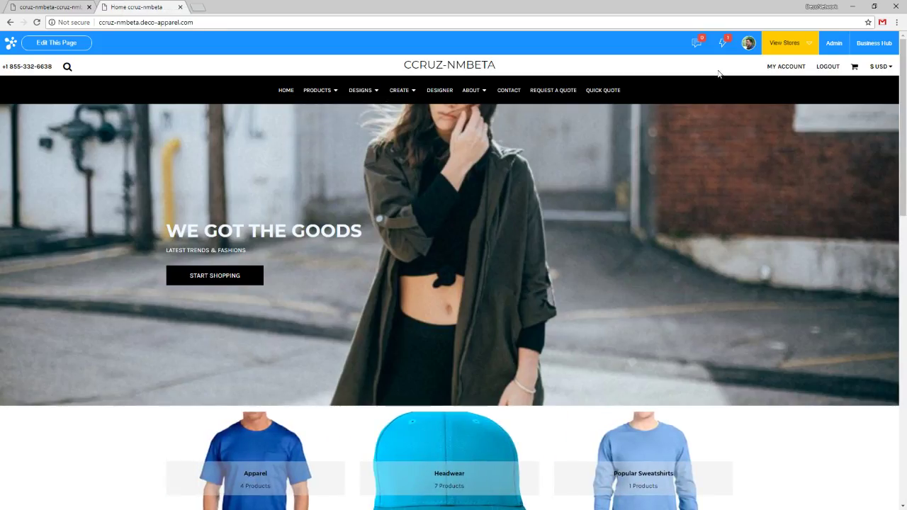
click(855, 72)
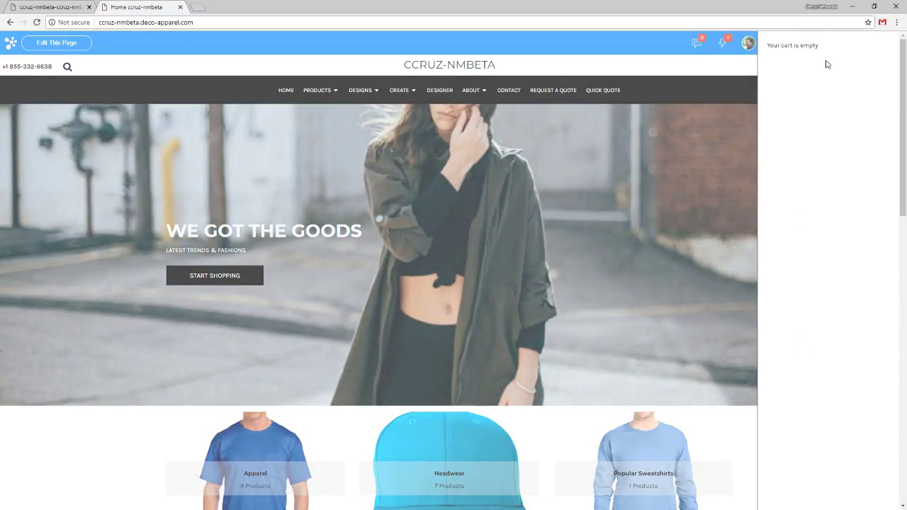
click(694, 64)
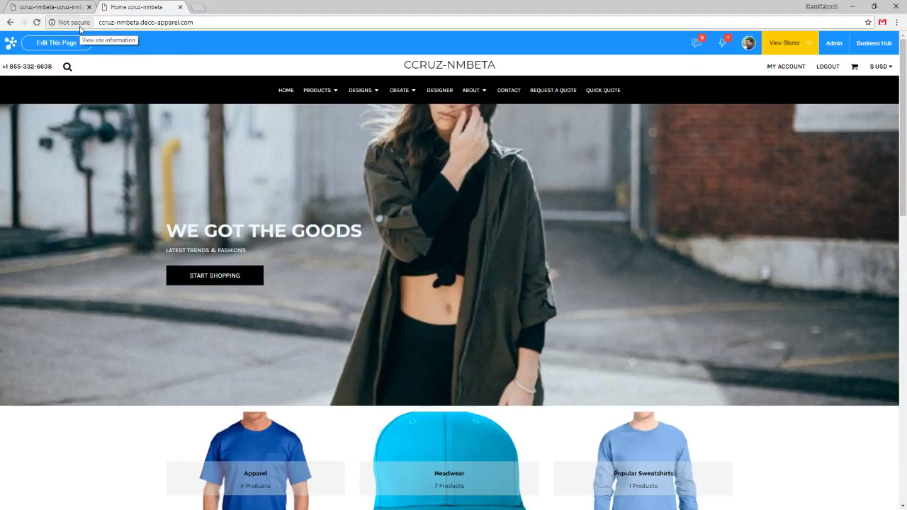
- Return to the store administration and open the global Store Domains settings for all websites
click(55, 7)
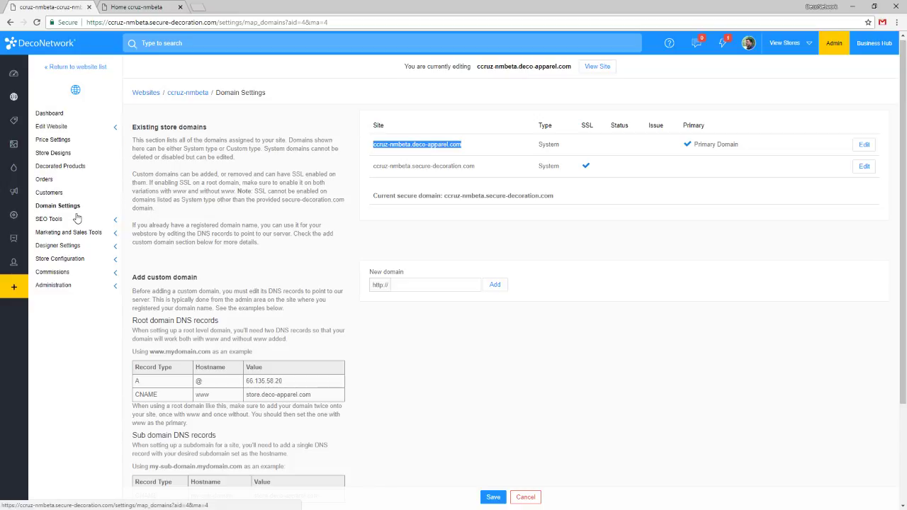
mouse_move(28, 117)
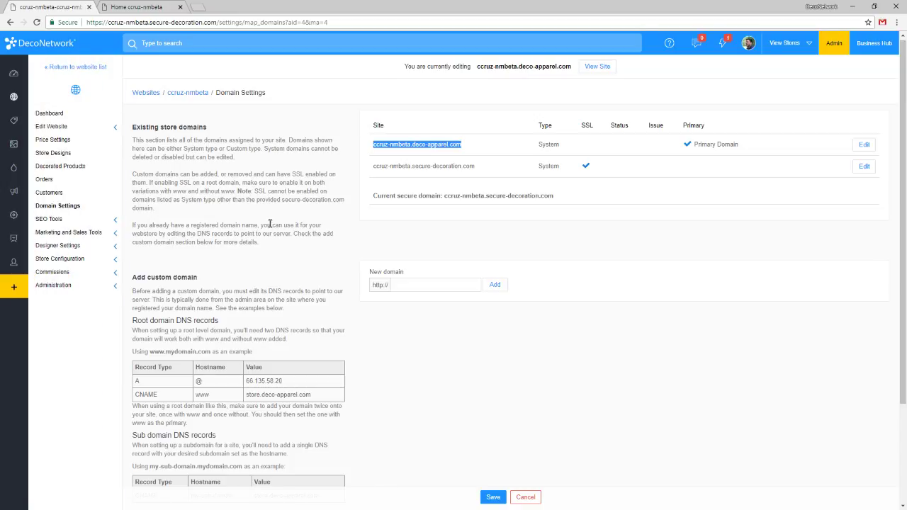
click(13, 100)
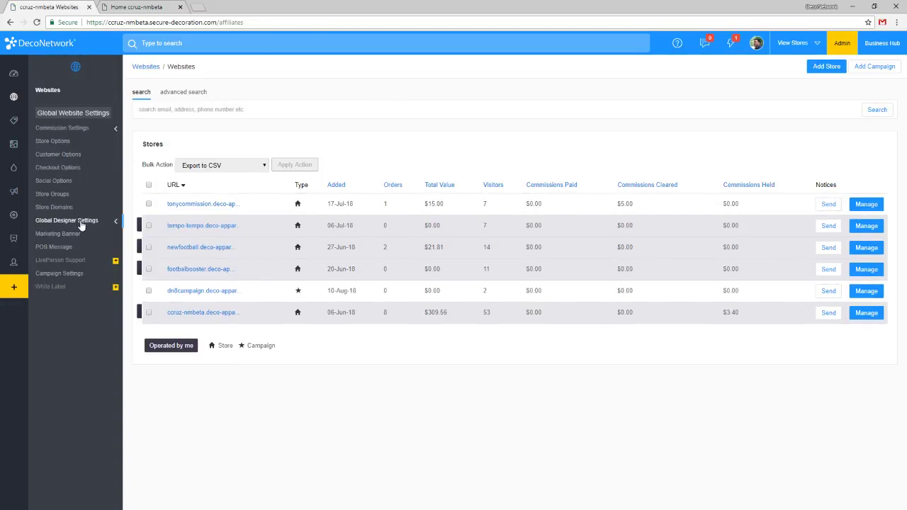
mouse_move(14, 107)
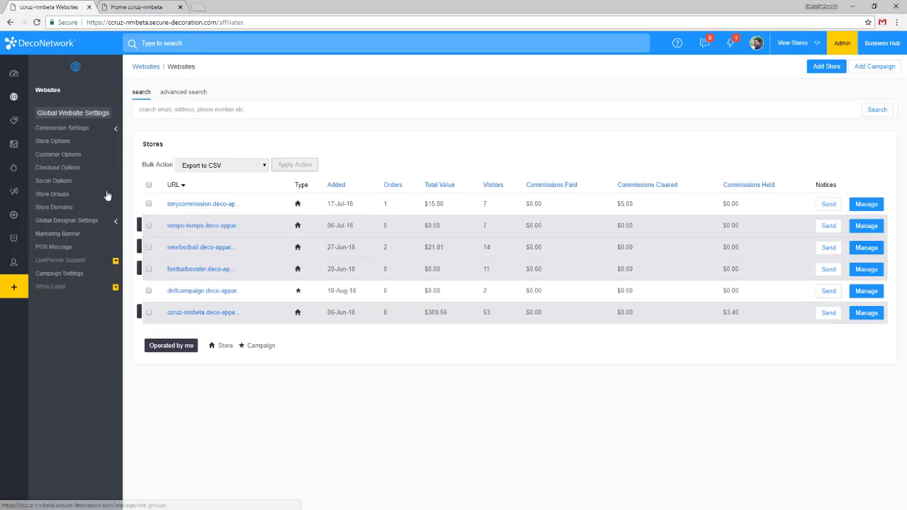
click(69, 208)
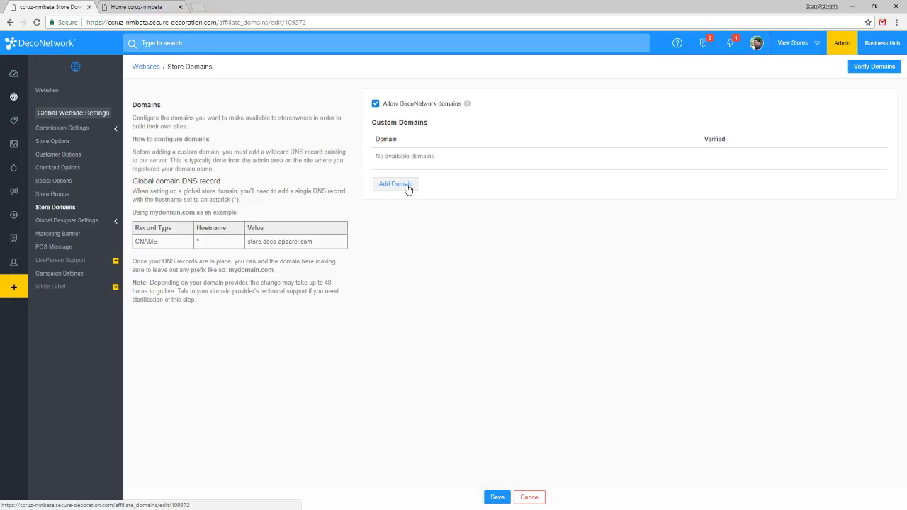
- Bring up the ccruz-nmbeta store's Domain Settings in a separate browser tab placed directly after the Store Domains tab
middle_click(10, 23)
click(170, 4)
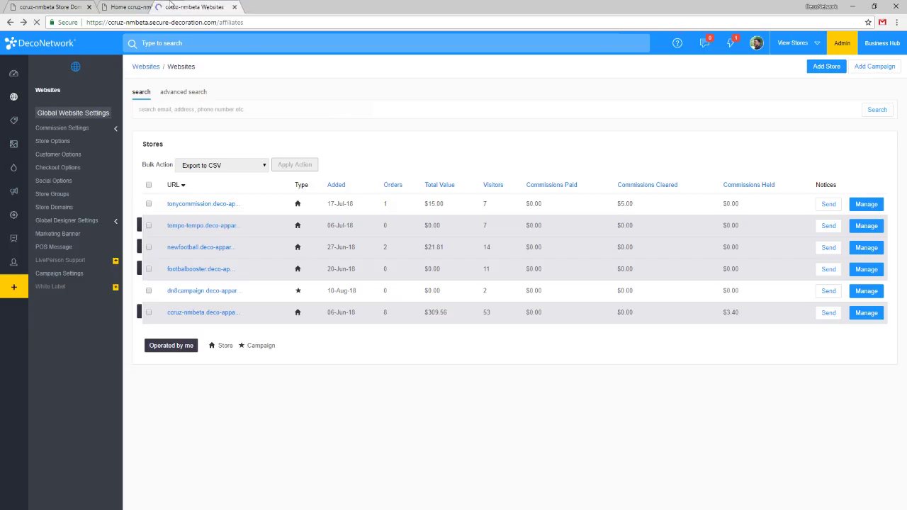
drag(170, 4, 142, 7)
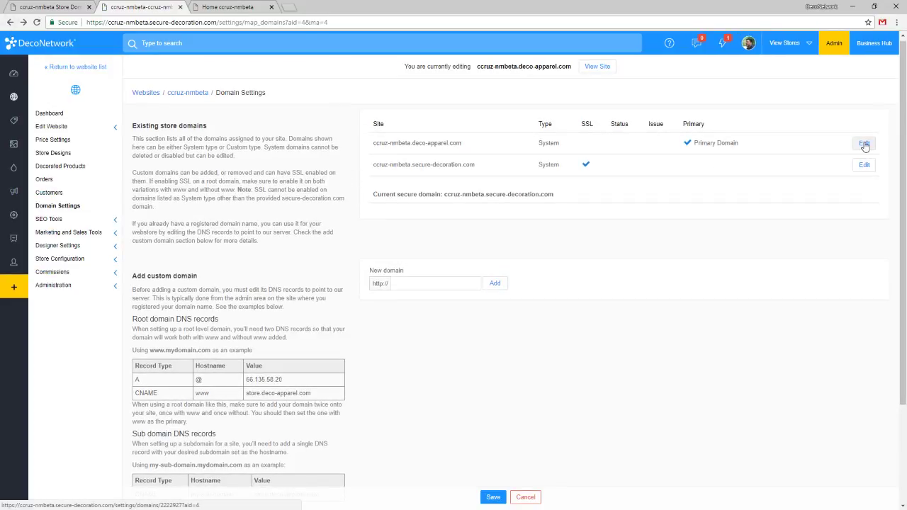
- Open the primary deco-apparel.com system domain for editing and review all the alternative domain endings on offer
click(863, 143)
click(530, 133)
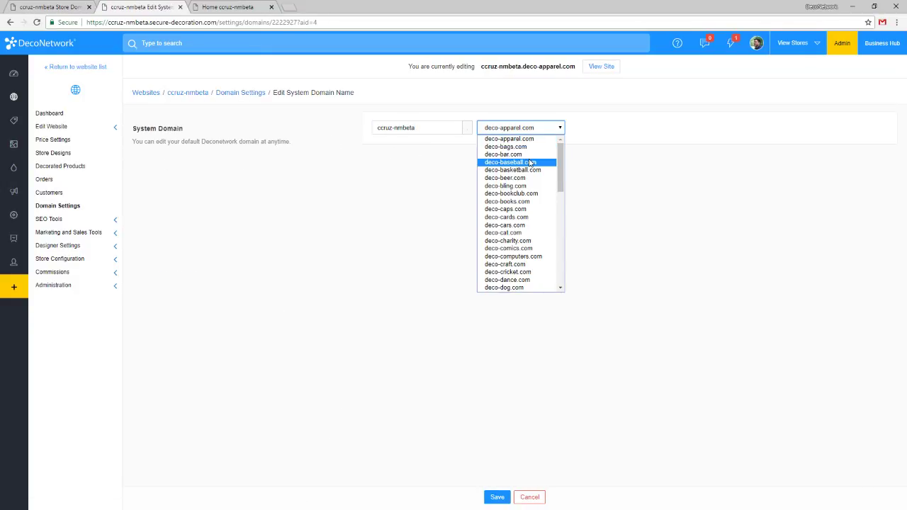
scroll(528, 164, down, 10)
scroll(529, 164, up, 10)
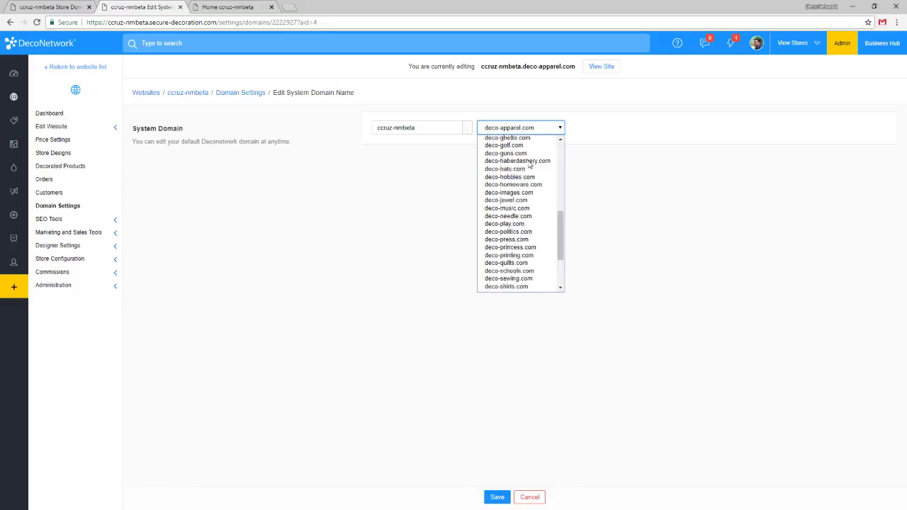
scroll(527, 149, down, 10)
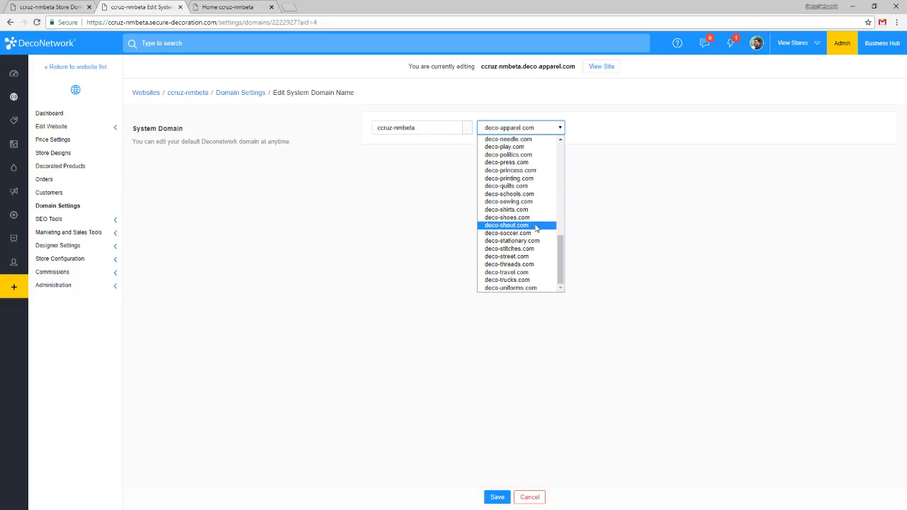
scroll(536, 248, up, 10)
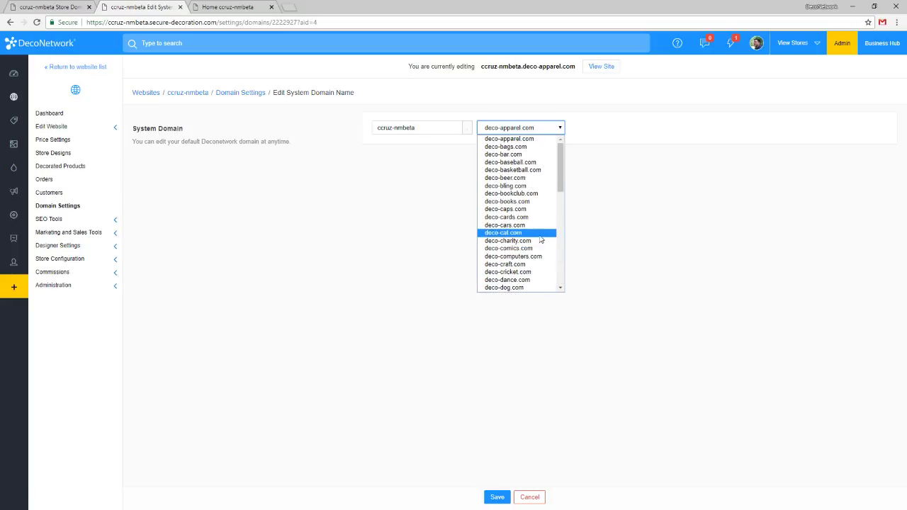
click(707, 212)
click(536, 131)
click(324, 123)
- Compare the global Store Domains page with the domain endings available for the store's system domain
click(78, 6)
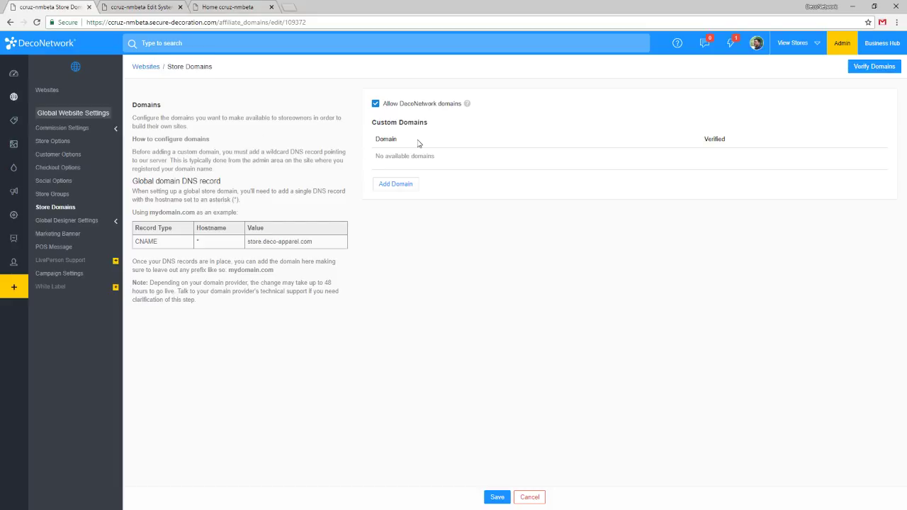
key(ctrl+Tab)
click(524, 127)
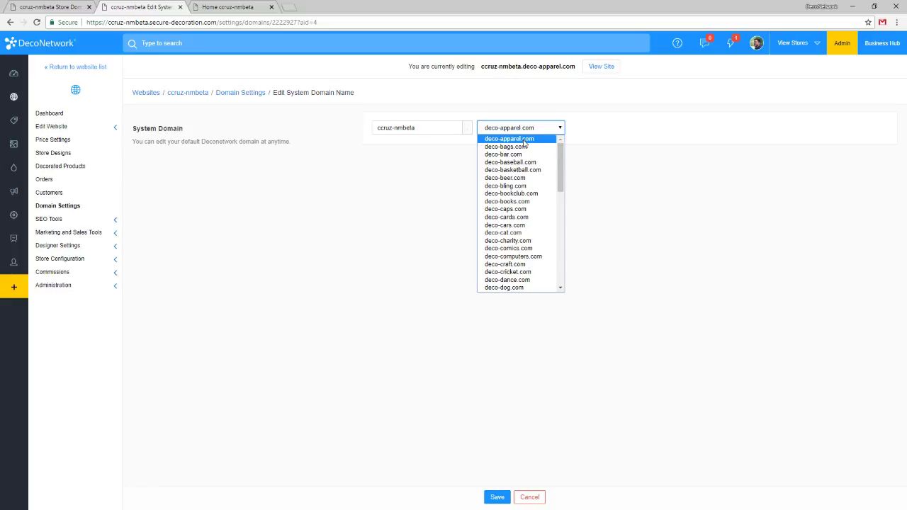
scroll(504, 213, down, 3)
click(429, 195)
click(277, 173)
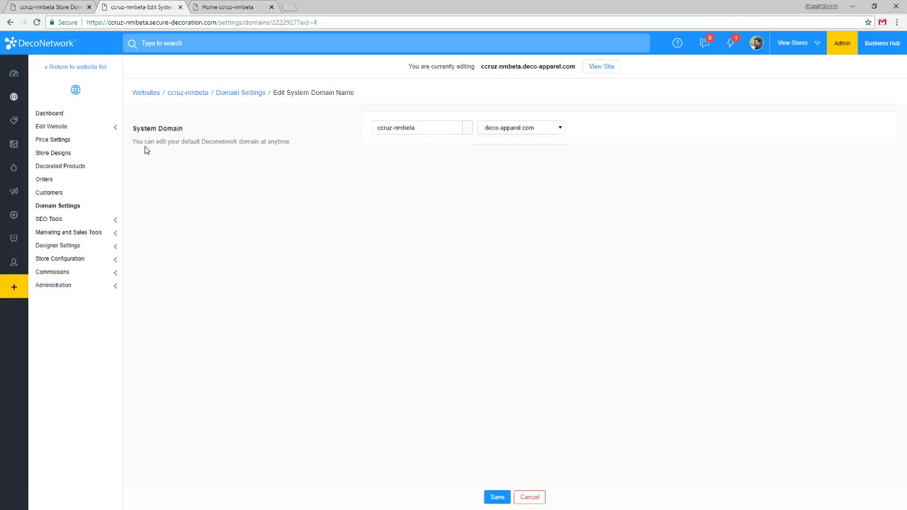
- Return to the store's Domain Settings and examine the primary domain, the new domain field and the global Store Domains page
click(78, 206)
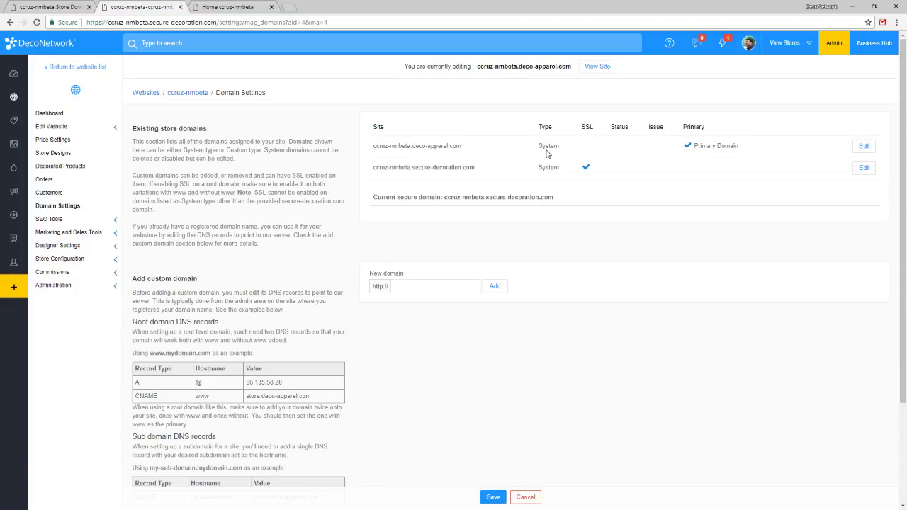
drag(556, 147, 373, 147)
click(518, 152)
click(419, 288)
click(80, 6)
click(130, 11)
- Highlight the primary deco-apparel.com domain in the store's site list, reloading the Domain Settings page along the way
drag(462, 146, 370, 145)
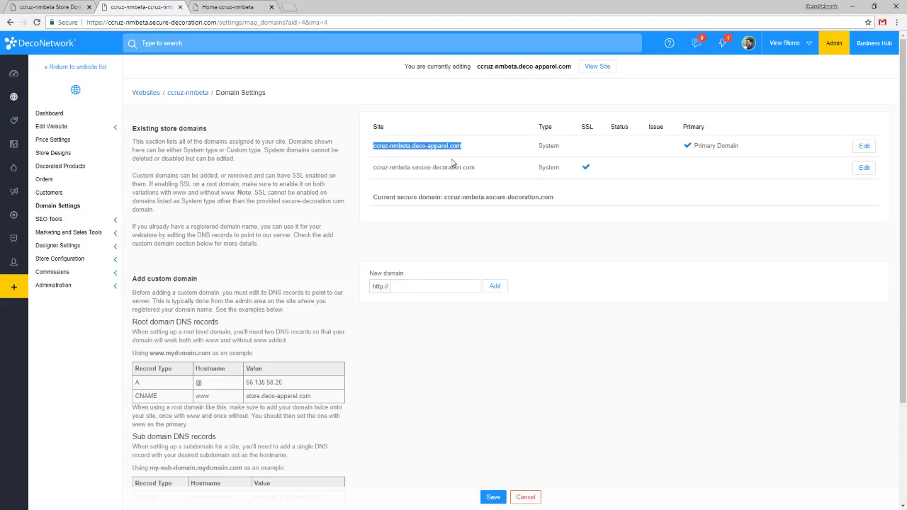
click(488, 168)
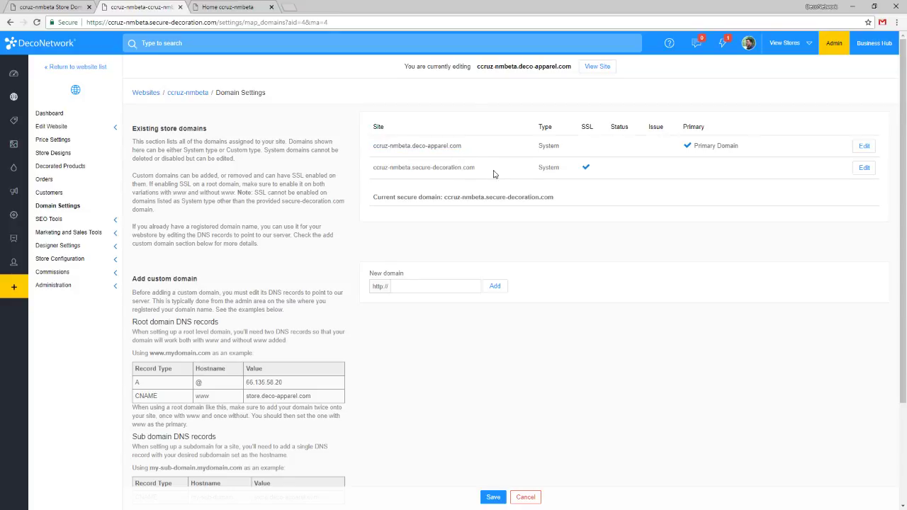
click(78, 207)
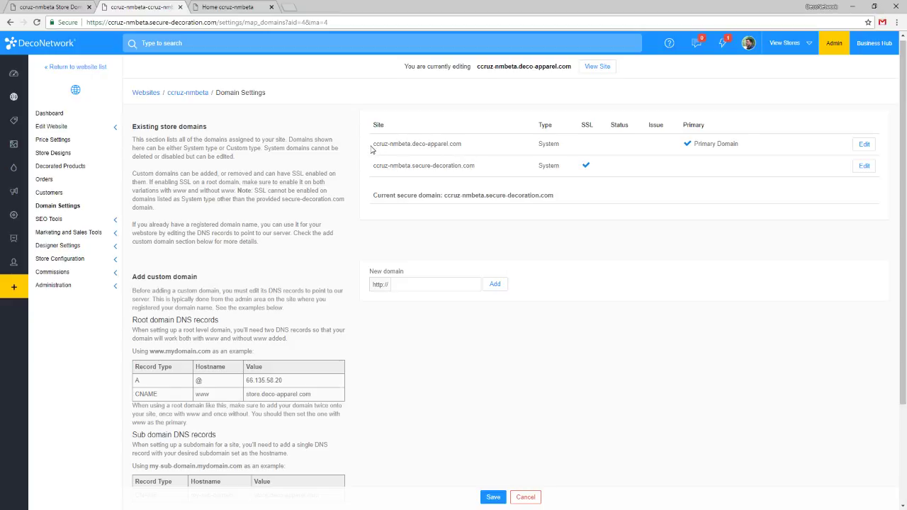
drag(371, 149, 470, 151)
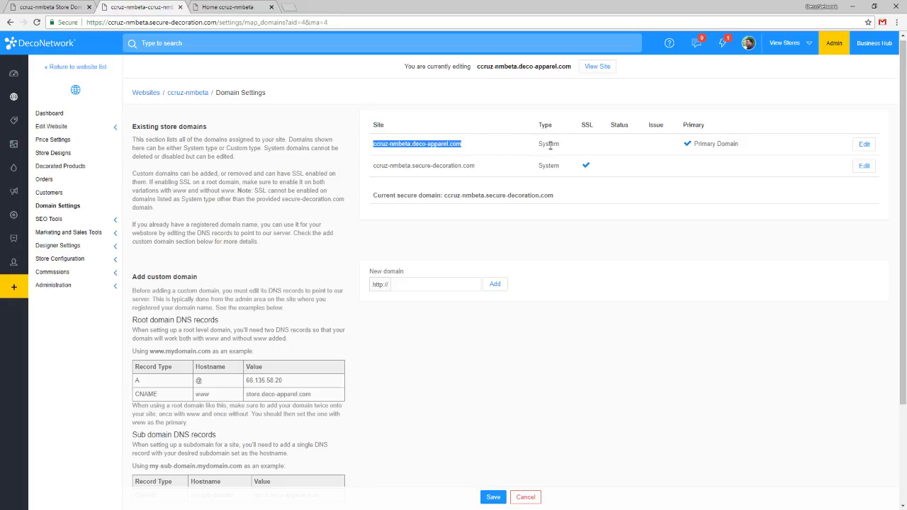
- Copy the store's primary deco-apparel.com address and open that system domain for editing
right_click(440, 144)
click(462, 151)
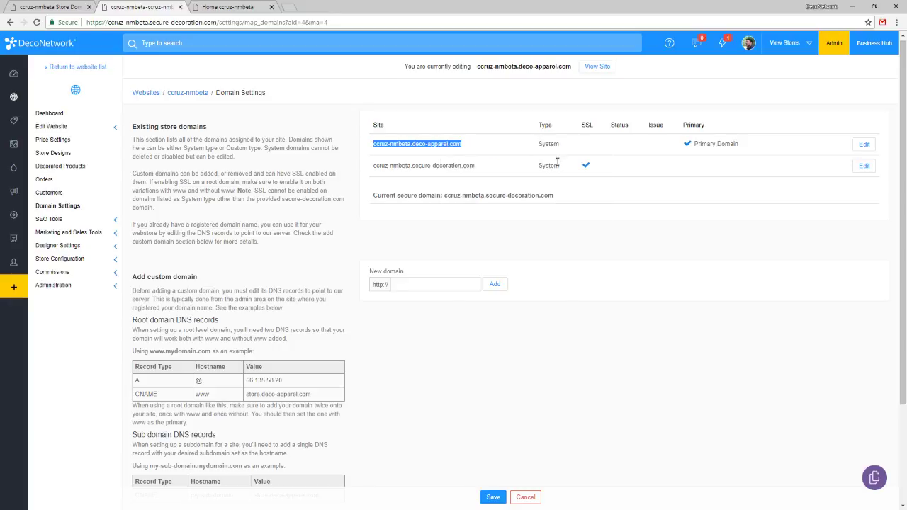
click(866, 148)
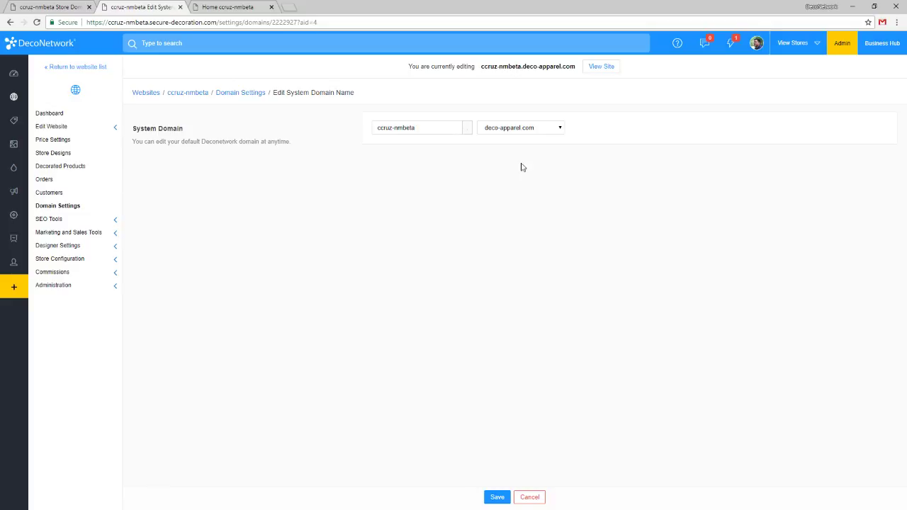
- Examine the system domain's editable name prefix and the list of alternative domain endings
triple_click(432, 126)
click(429, 126)
triple_click(437, 127)
double_click(437, 128)
double_click(437, 128)
click(436, 127)
click(544, 131)
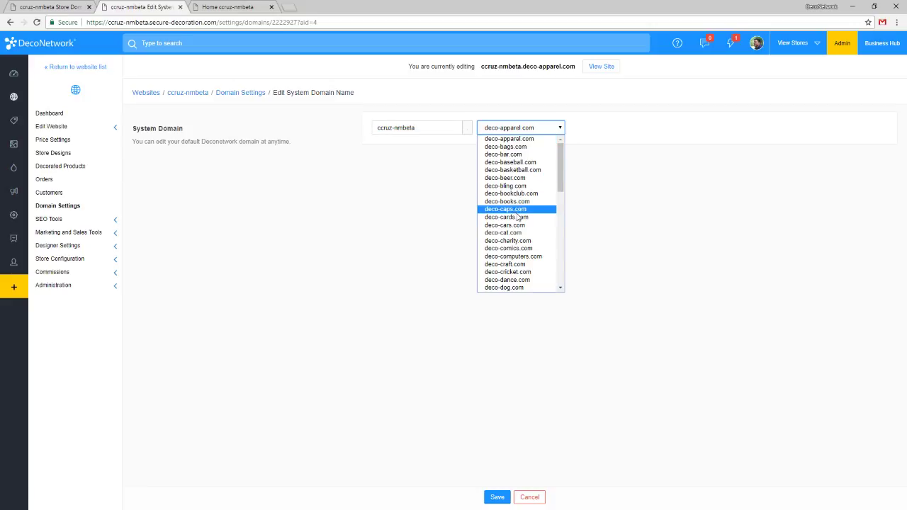
click(646, 169)
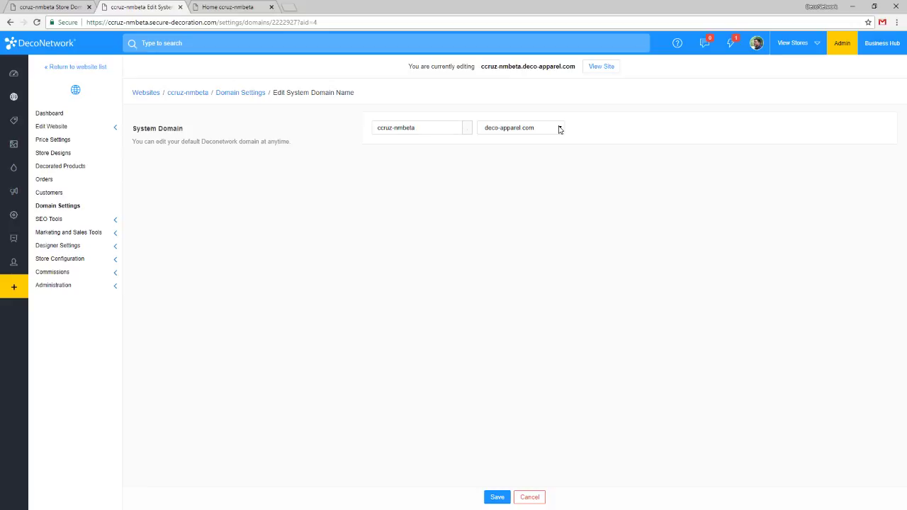
- Change the system domain's ending to deco-cat.com and save it
click(529, 129)
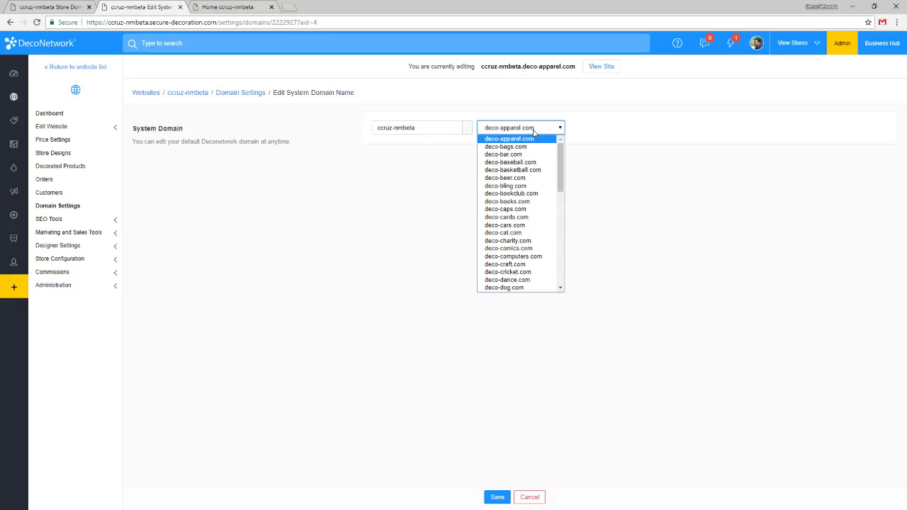
scroll(543, 201, down, 2)
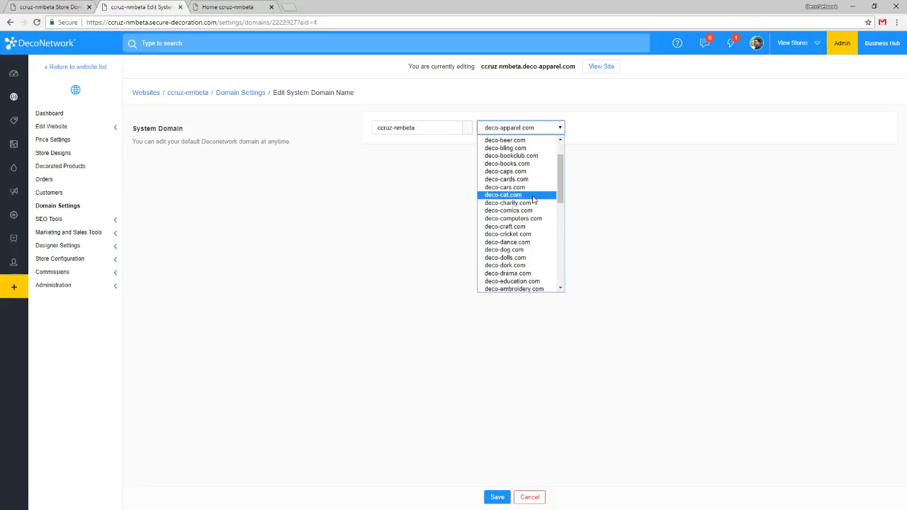
click(535, 199)
click(748, 223)
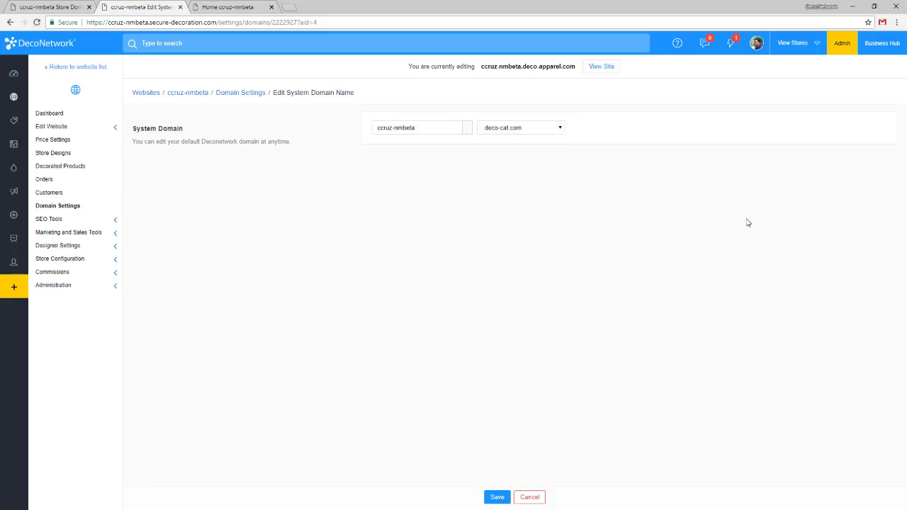
click(497, 498)
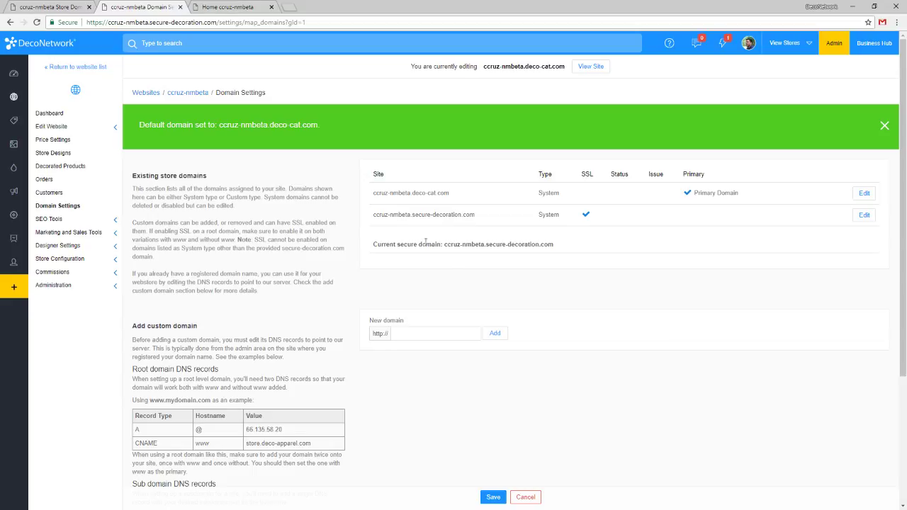
- Paste the copied deco-apparel.com address as a new domain and add it to the store as a custom domain
drag(419, 192, 453, 191)
click(410, 330)
drag(128, 325, 178, 322)
click(405, 332)
right_click(406, 332)
click(430, 400)
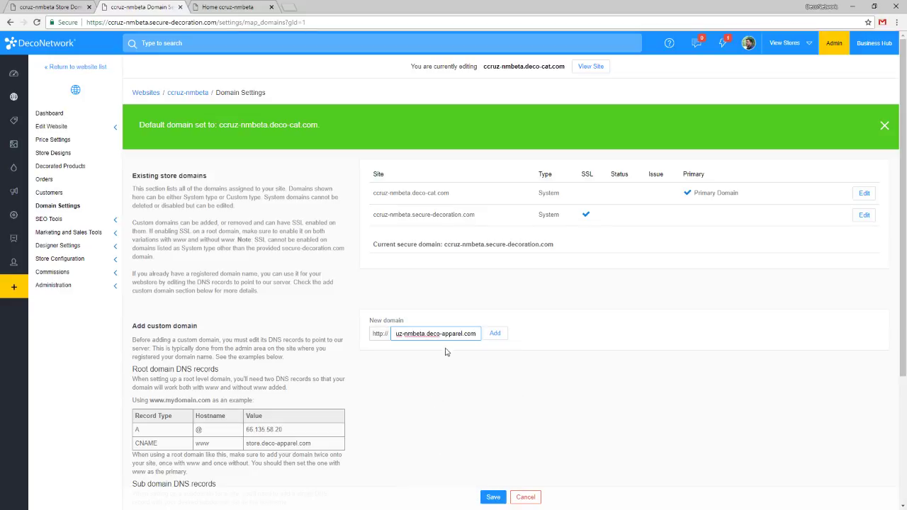
drag(475, 335, 355, 343)
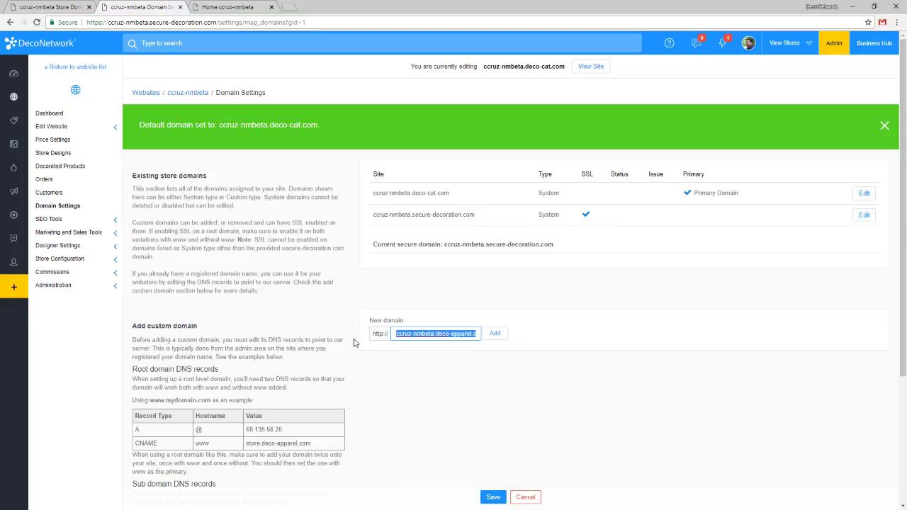
click(438, 371)
click(499, 336)
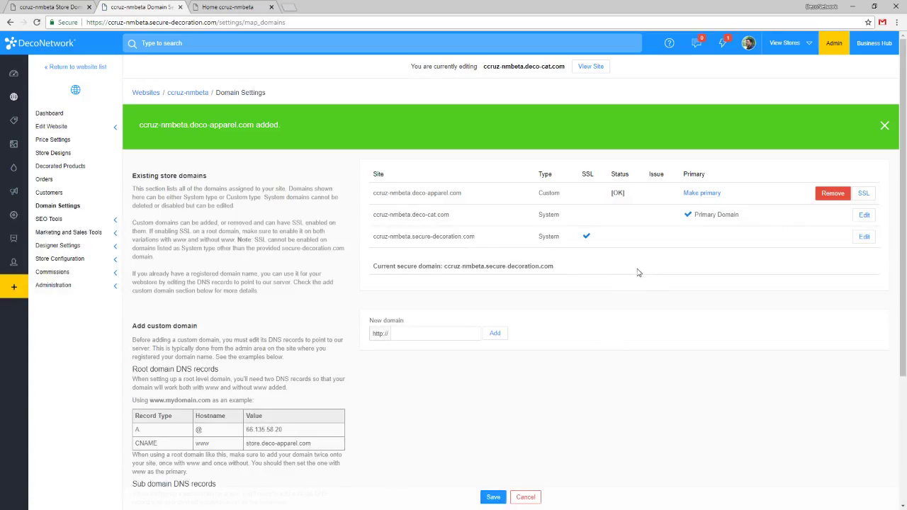
- Make the custom deco-apparel.com domain primary and request a free SSL certificate for it
click(715, 196)
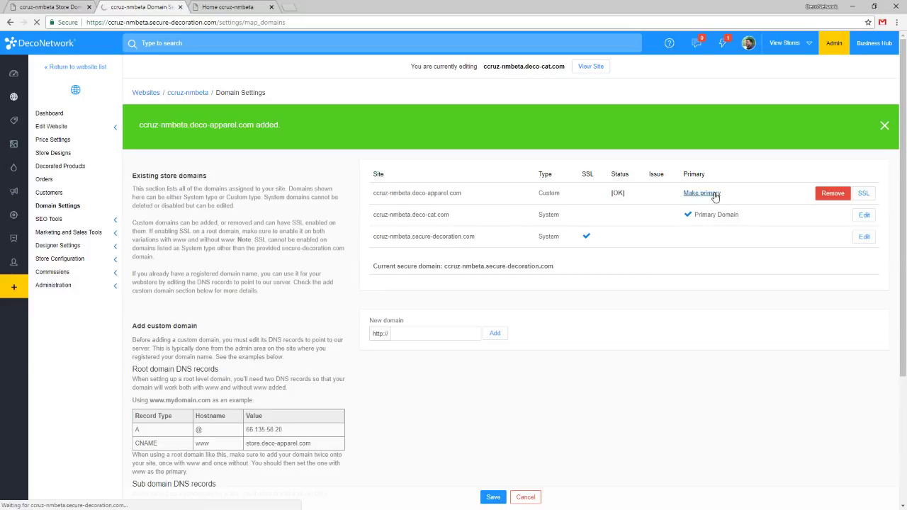
click(864, 192)
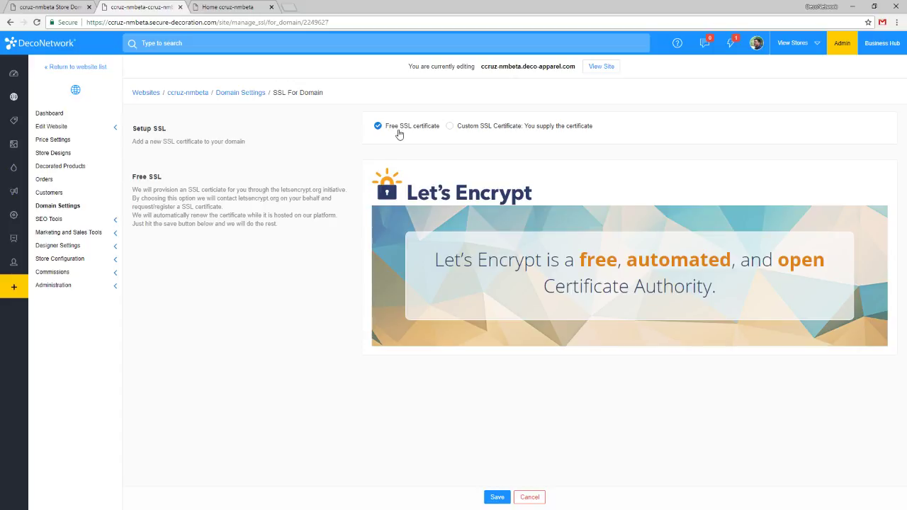
click(496, 498)
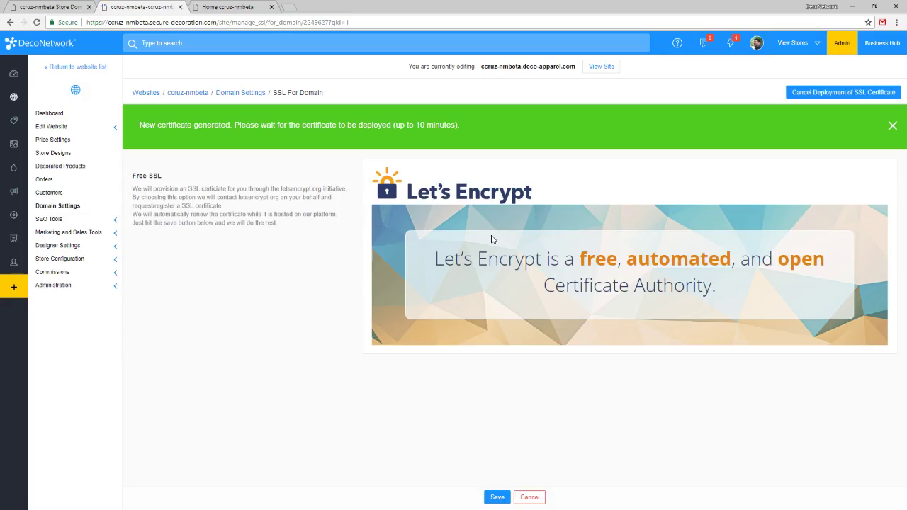
- Return to Domain Settings and examine the custom deco-apparel.com entry, highlighting its domain ending
click(65, 207)
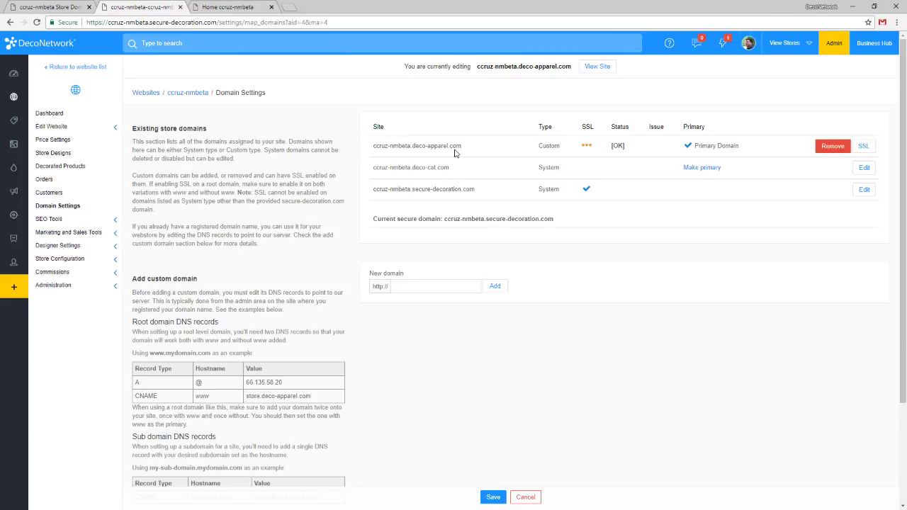
drag(412, 146, 457, 154)
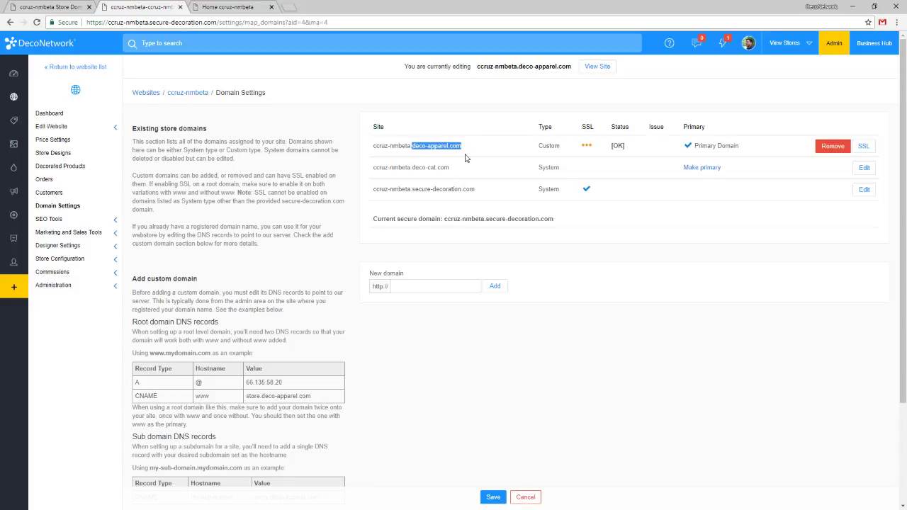
drag(485, 155, 380, 144)
click(437, 147)
drag(413, 146, 462, 147)
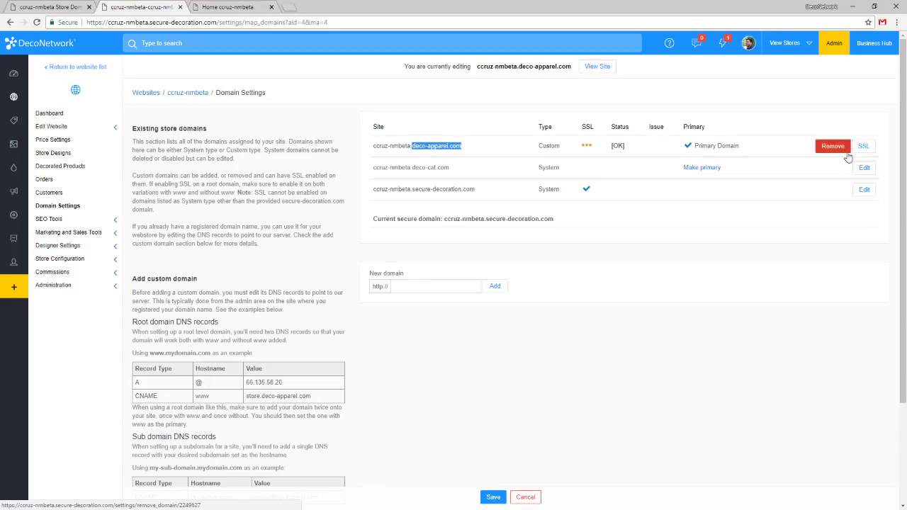
click(495, 179)
drag(464, 147, 411, 146)
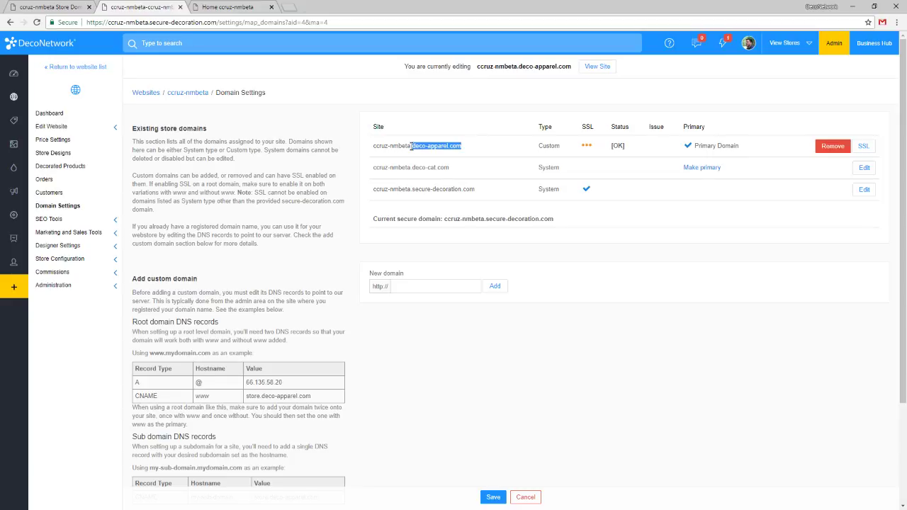
click(476, 177)
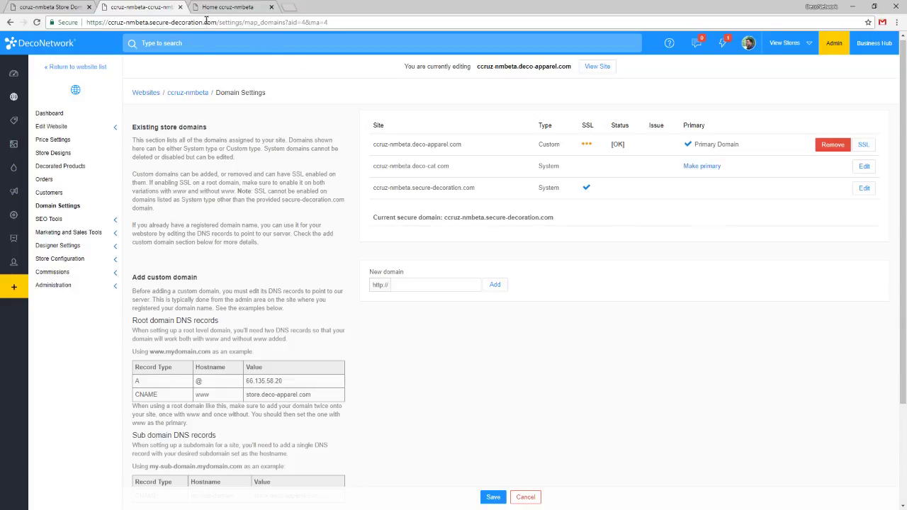
- Check the custom domain's SSL deployment status, glancing at the storefront and reloading the Domain Settings page
click(866, 147)
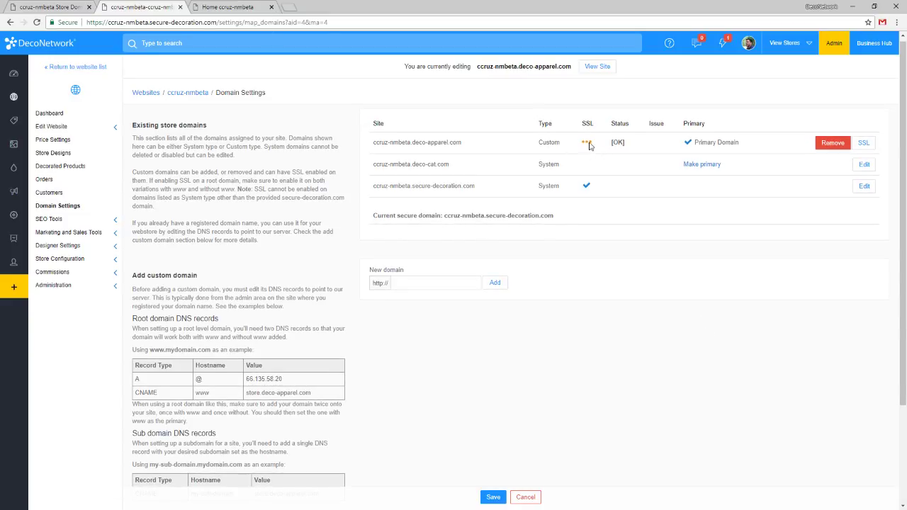
click(227, 8)
click(146, 6)
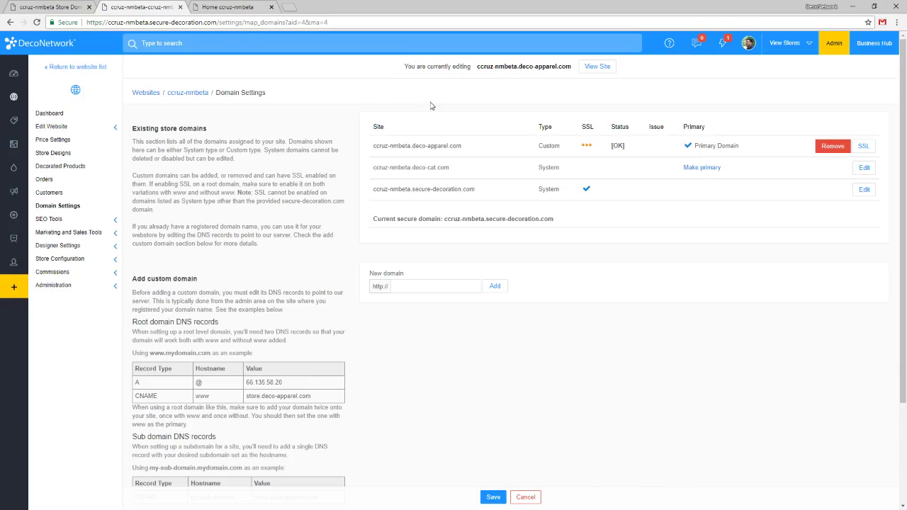
key(F5)
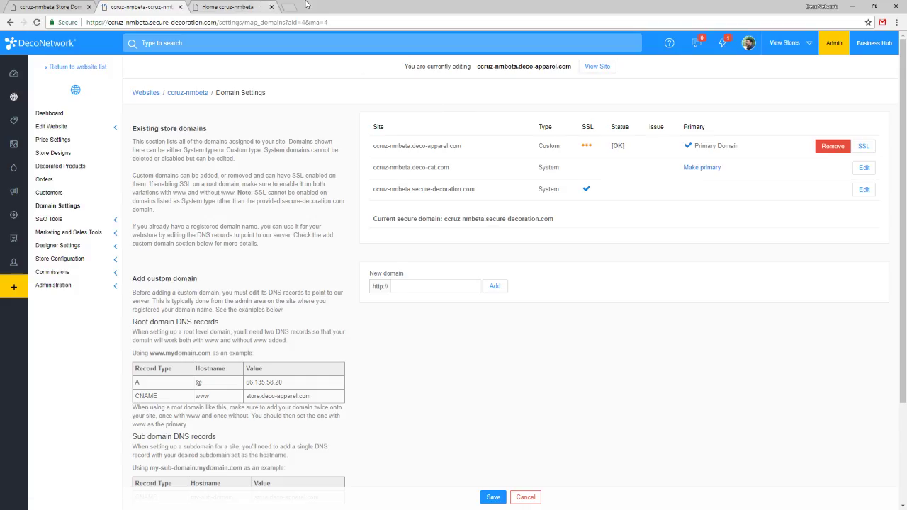
- Reload the storefront's home page and inspect its deco-apparel.com address and connection security
click(225, 5)
click(359, 90)
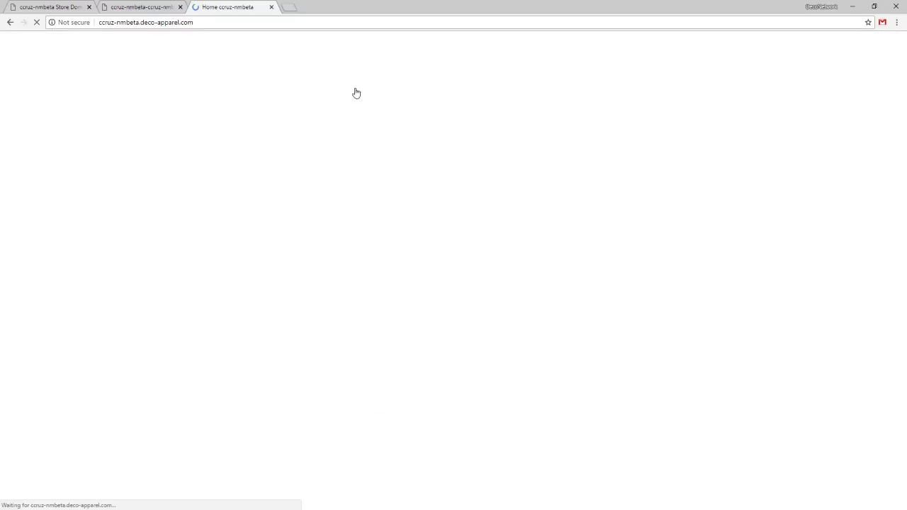
drag(99, 22, 239, 12)
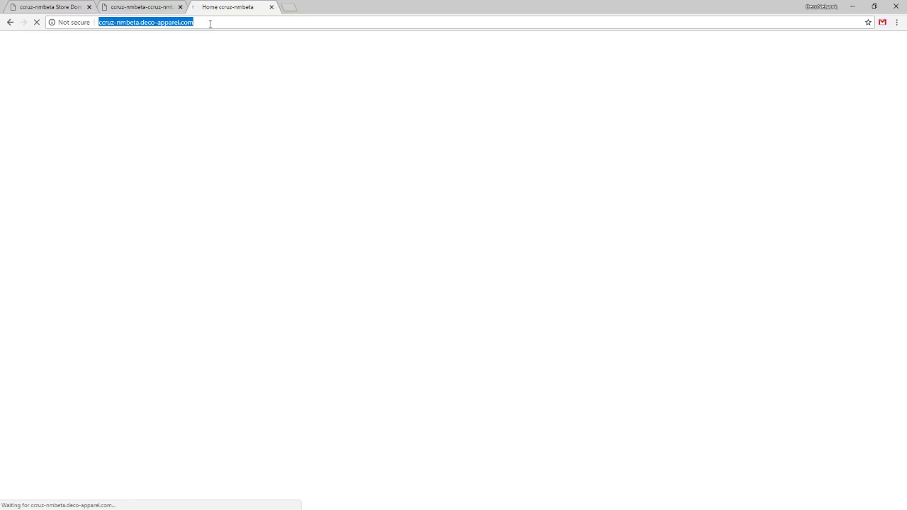
click(209, 24)
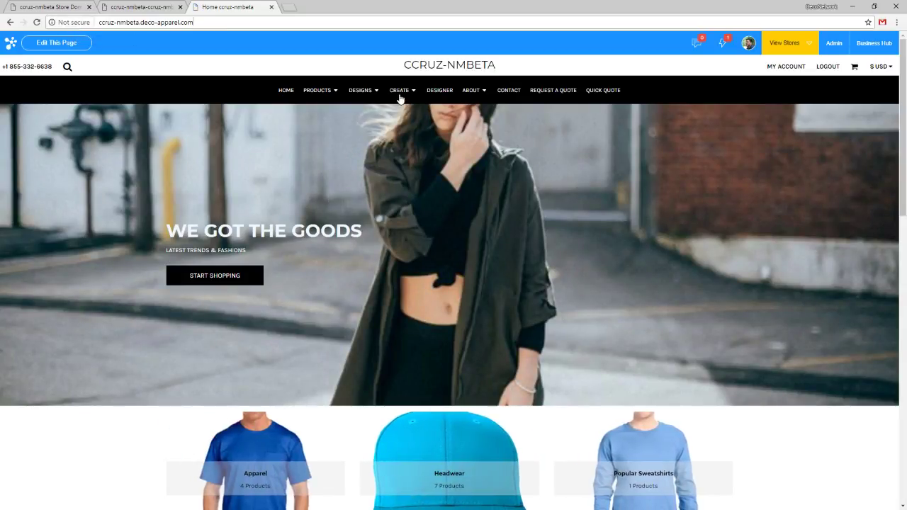
- Add the $15.94 asdf T-shirt in white, size Medium, from the Products page to the cart and proceed to checkout
mouse_move(404, 87)
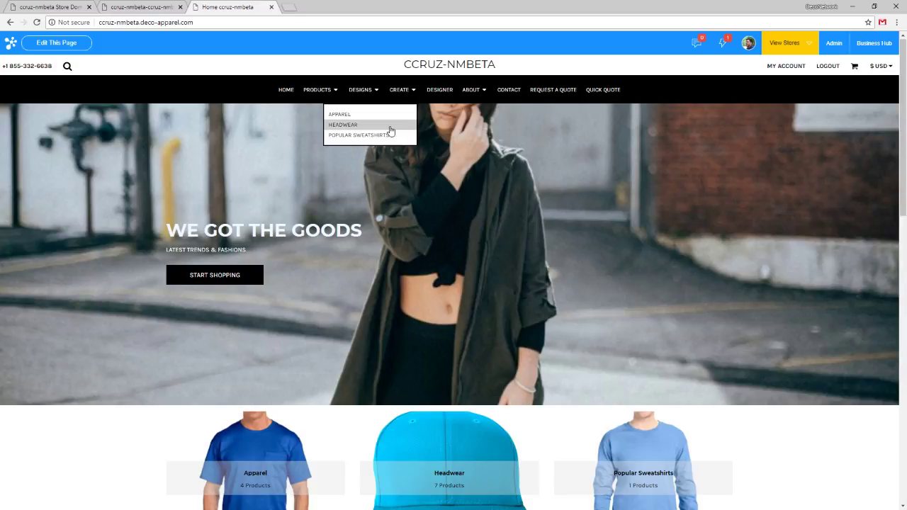
click(326, 88)
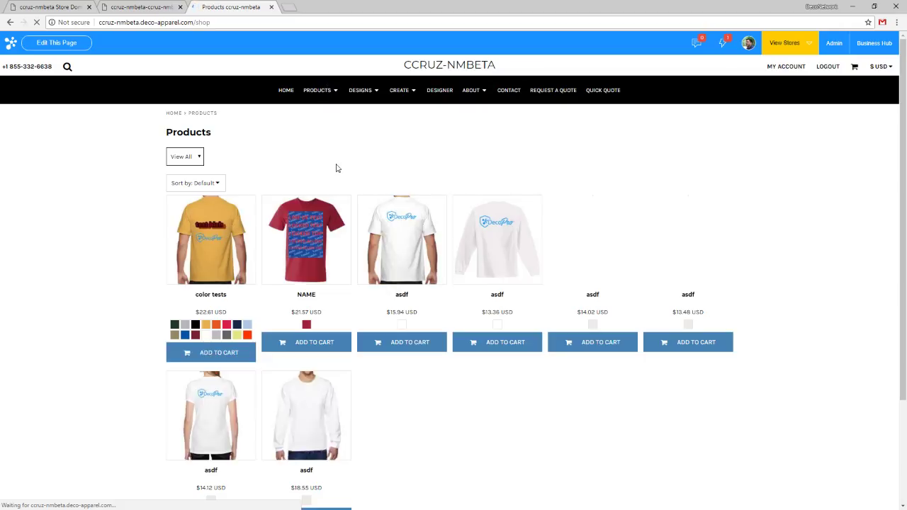
click(429, 343)
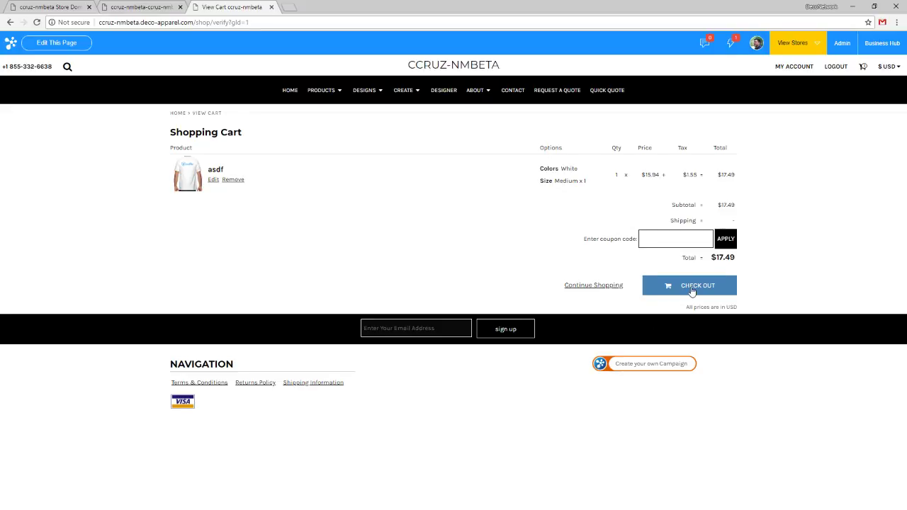
click(692, 287)
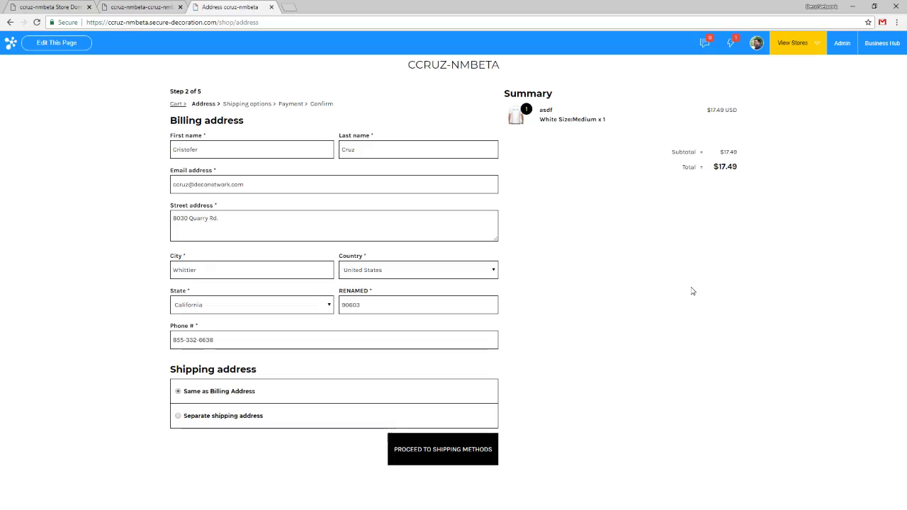
- Inspect the checkout page's secure-decoration.com address and security indicator, comparing them with the store's Domain Settings
double_click(116, 22)
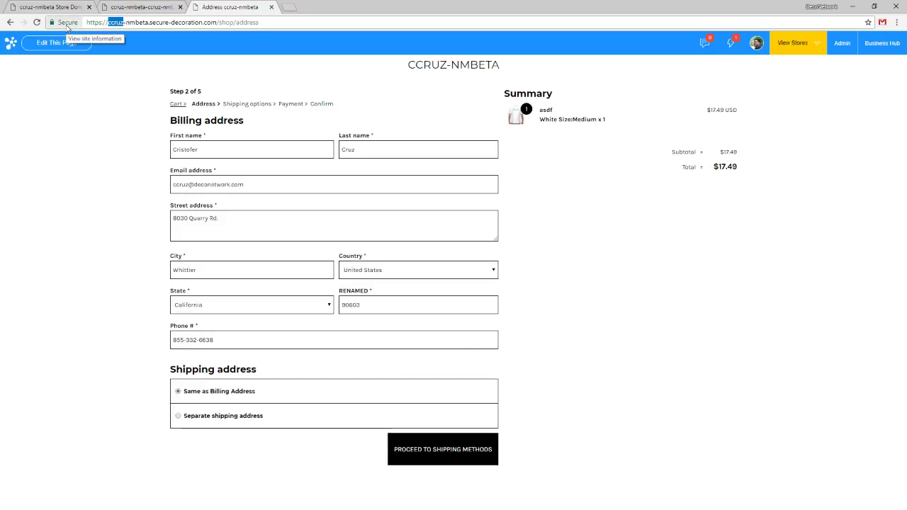
drag(161, 22, 215, 25)
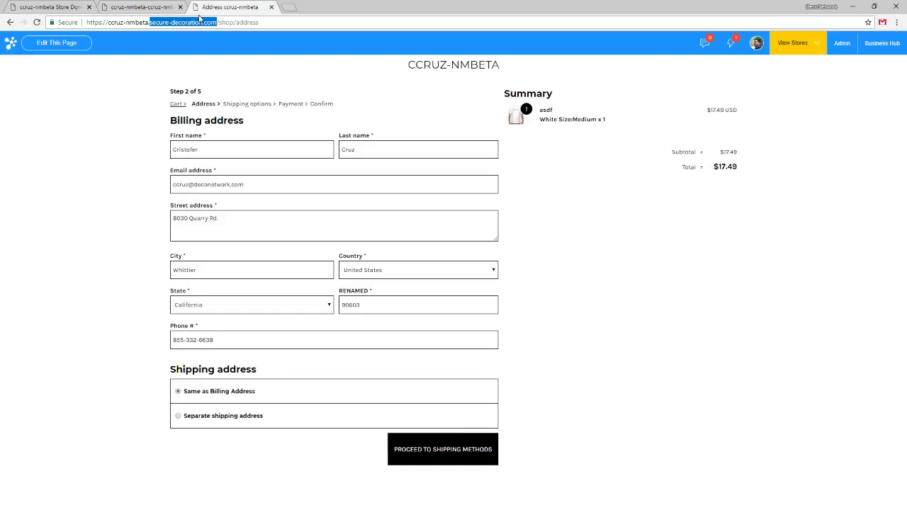
click(149, 9)
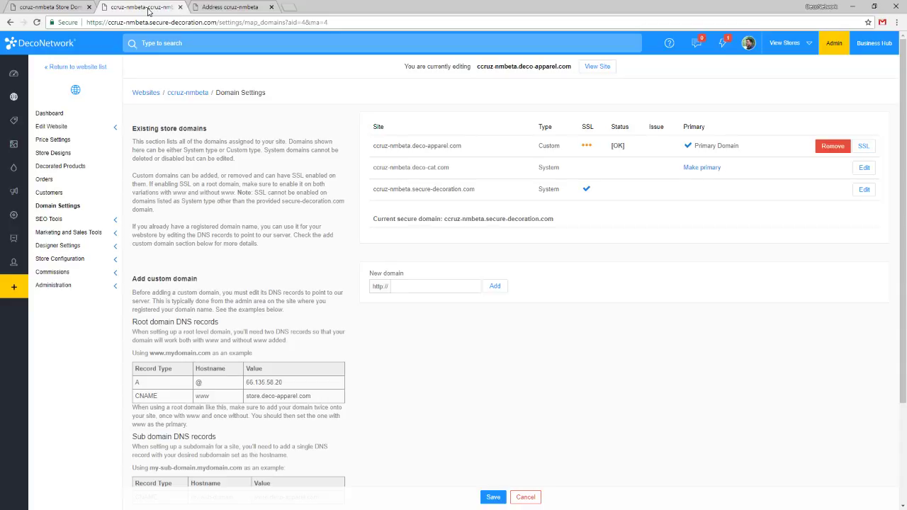
click(226, 7)
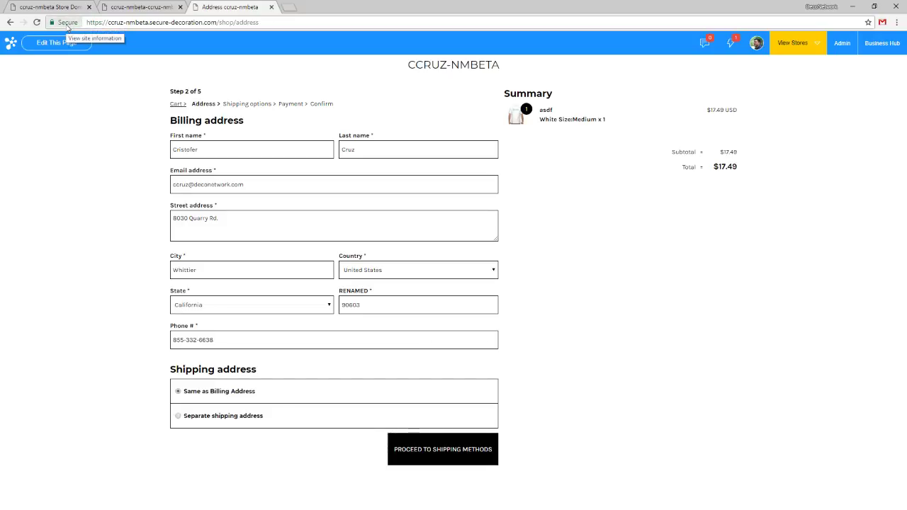
- Revisit the global Store Domains page and open the list of all websites
click(64, 7)
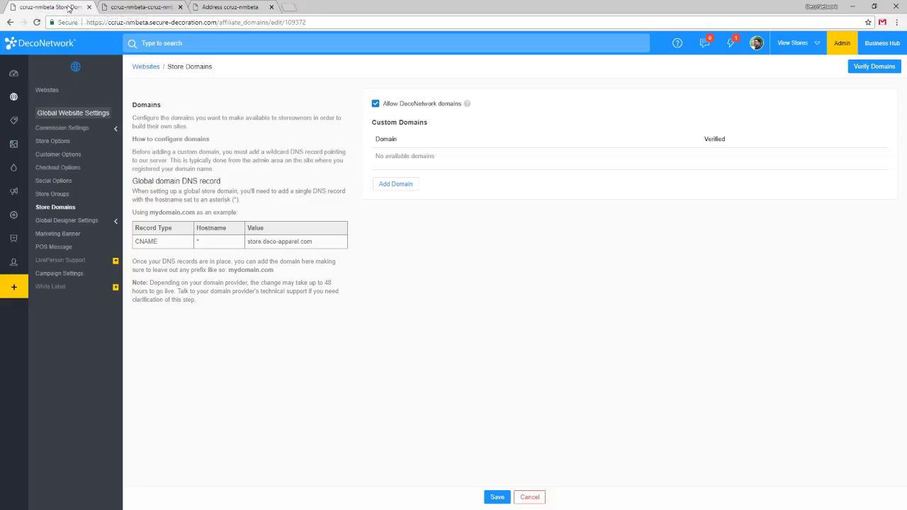
click(14, 99)
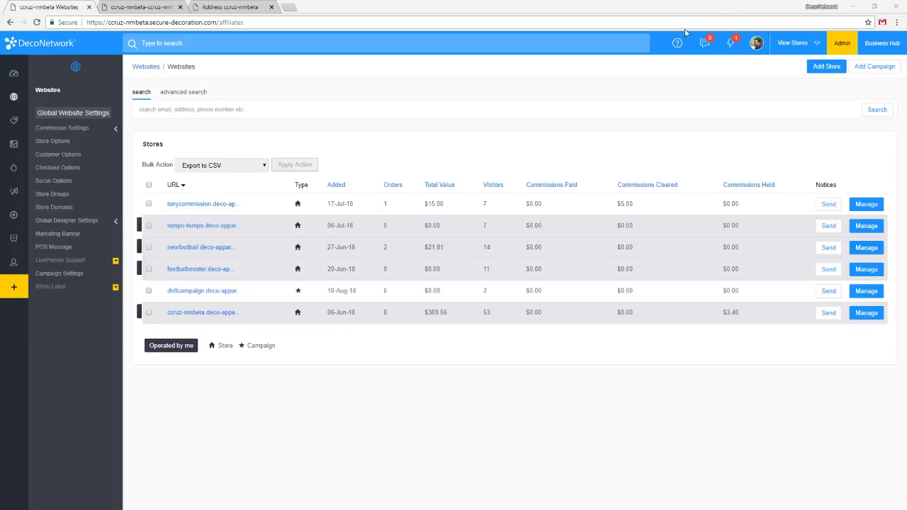
- Reload the list of websites and open the Products page
click(89, 127)
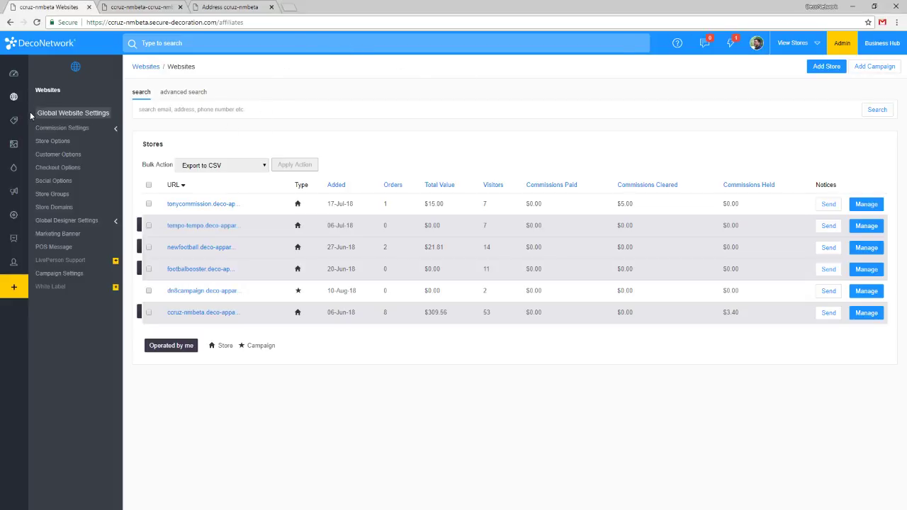
click(13, 102)
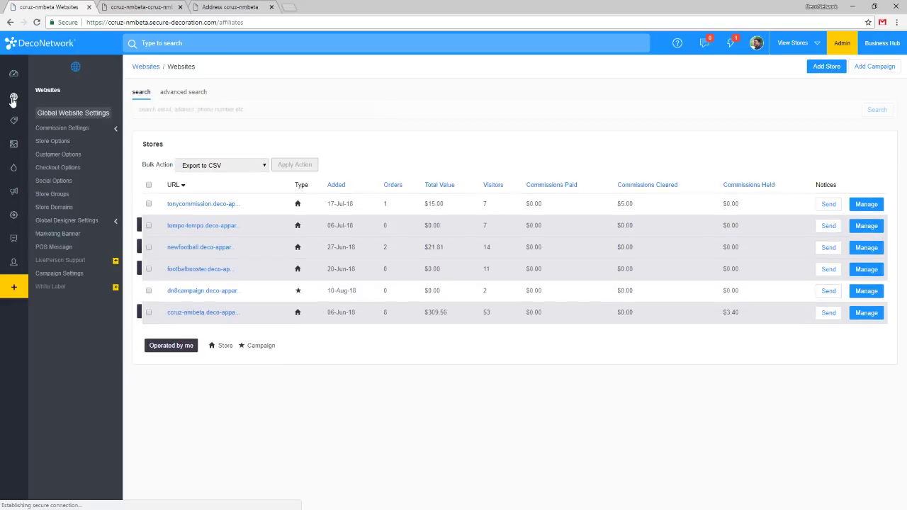
click(24, 125)
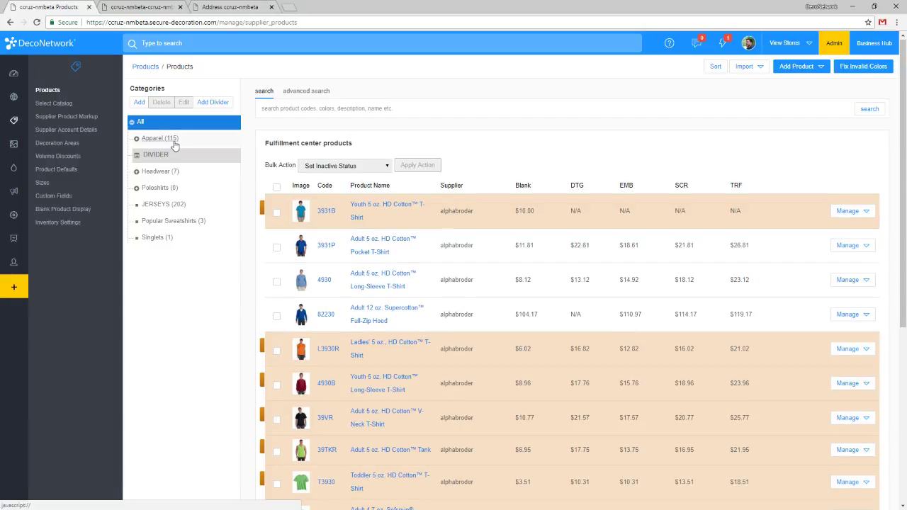
- Select all fulfillment center products across every page of the product list
click(276, 189)
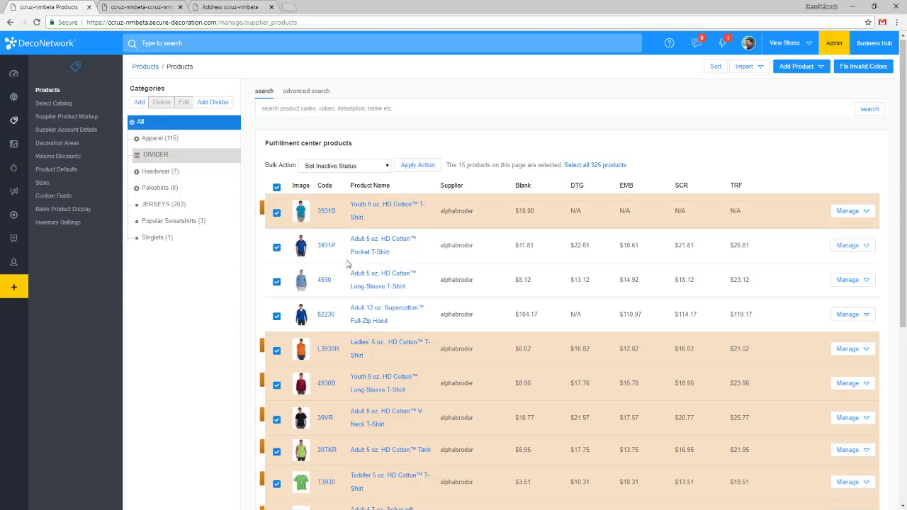
scroll(415, 246, down, 2)
scroll(415, 248, down, 3)
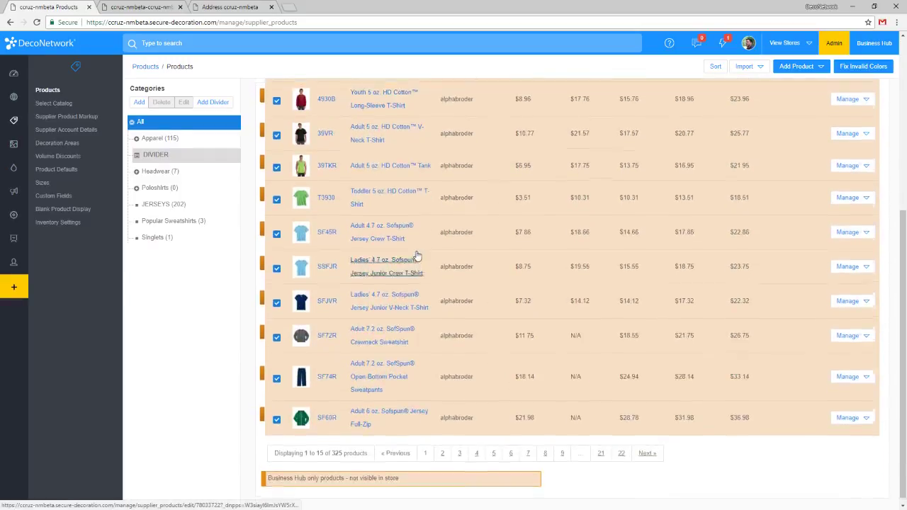
scroll(419, 248, up, 5)
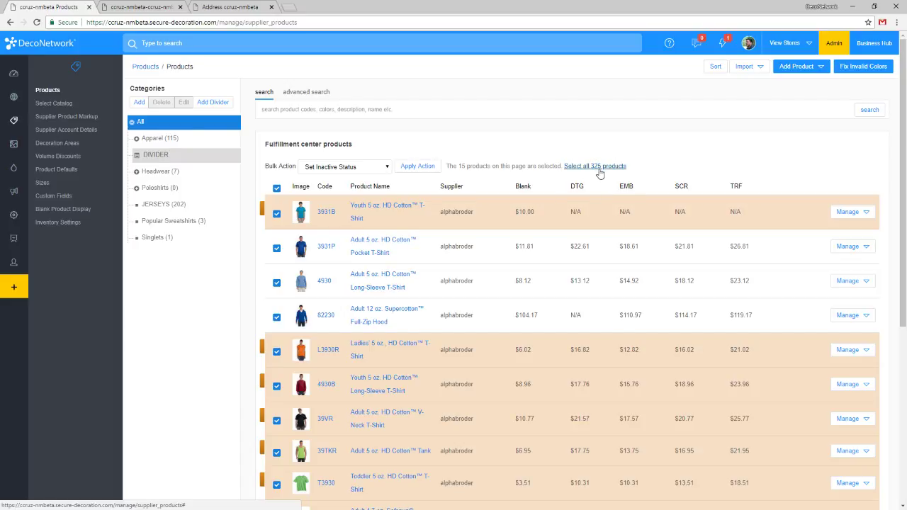
click(599, 169)
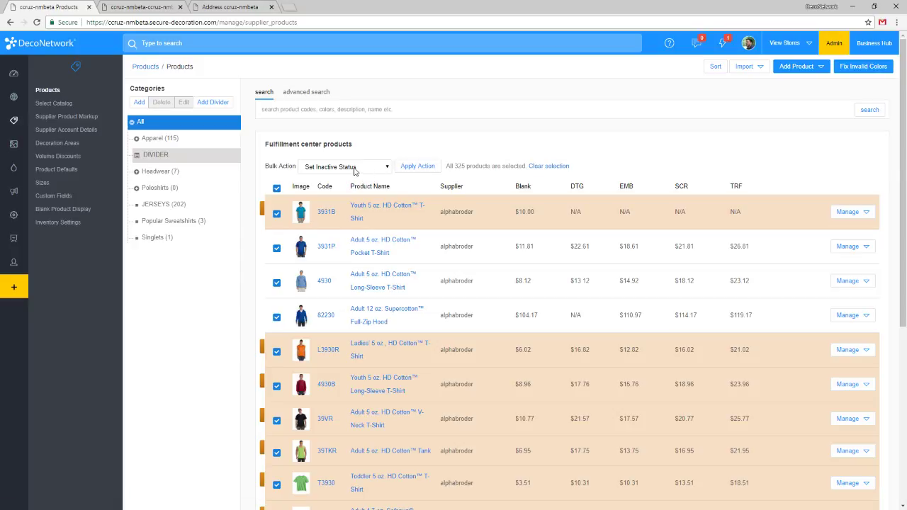
- Try the Set Availability bulk action with the Business Hub only option, and return to the product list without saving
click(321, 170)
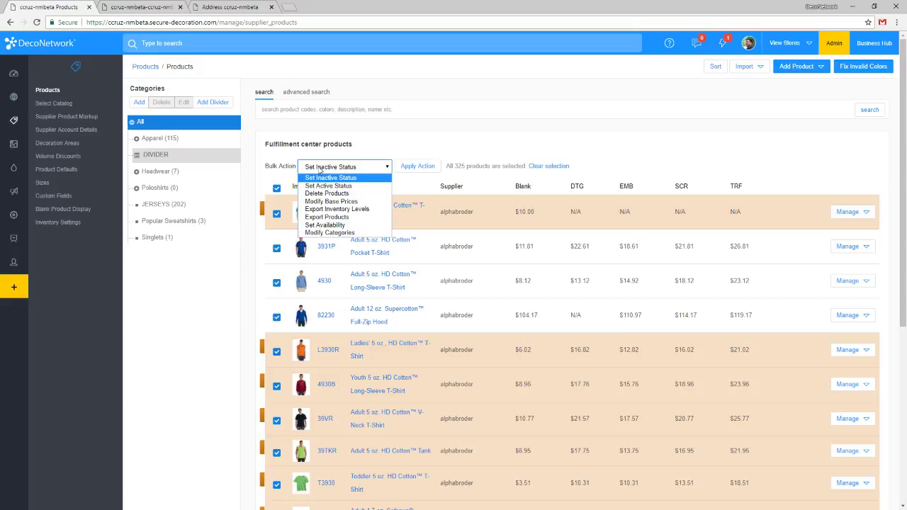
click(325, 225)
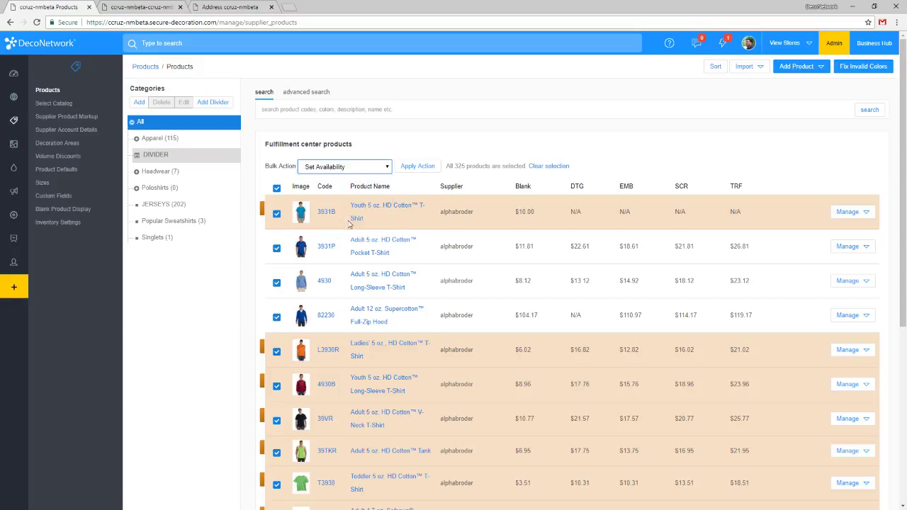
click(409, 167)
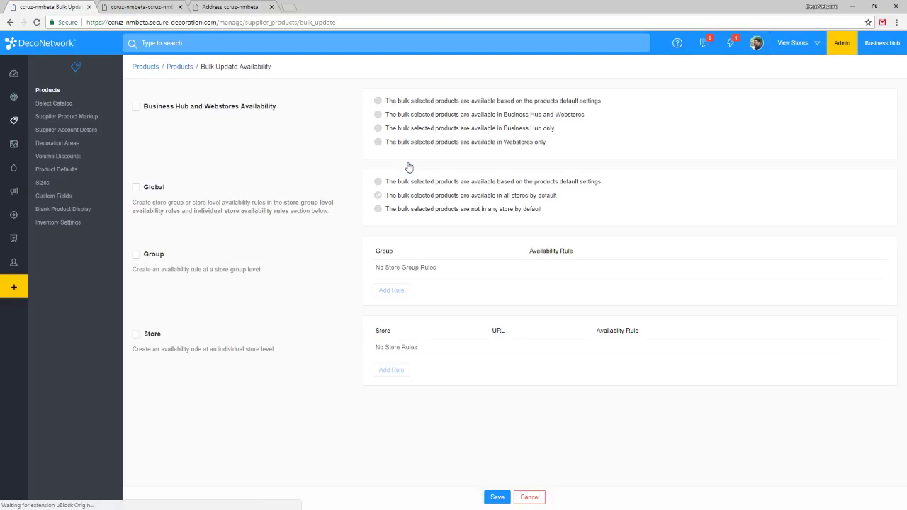
click(204, 110)
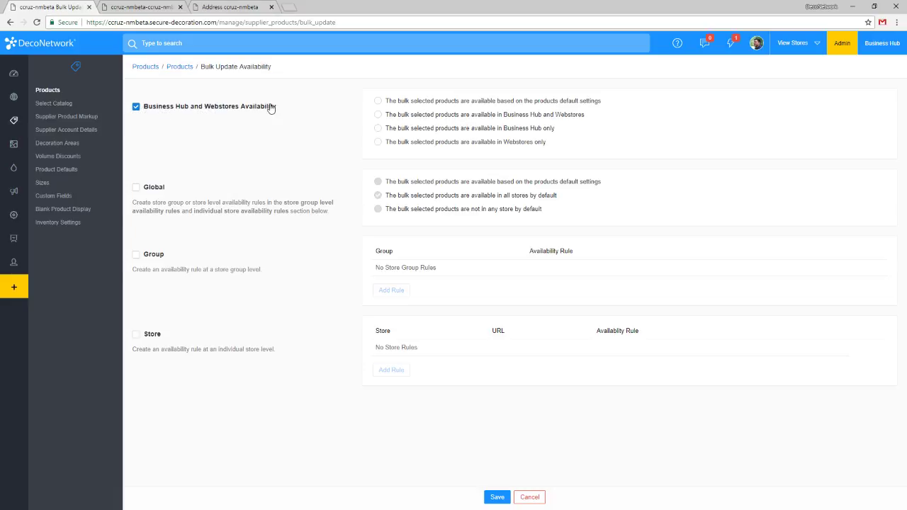
click(443, 131)
click(75, 95)
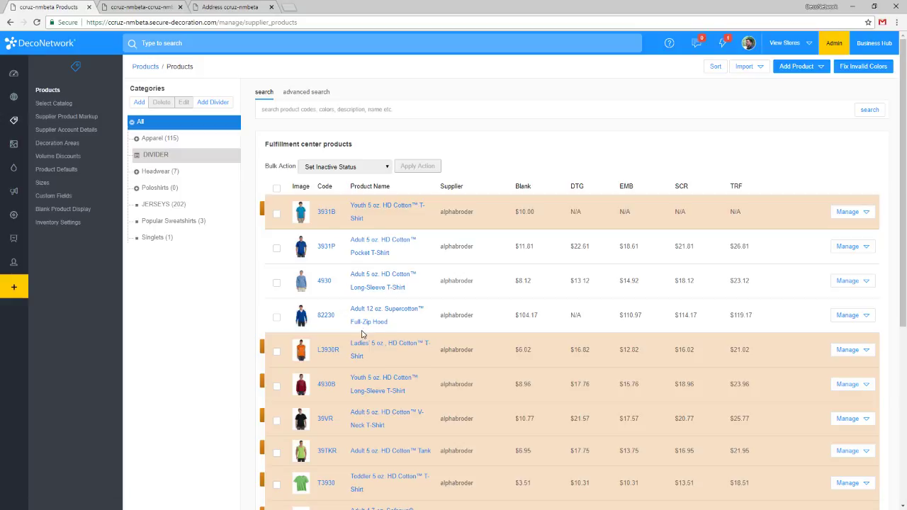
- Make product 3931B, the Youth 5 oz. HD Cotton T-Shirt, available in Business Hub and Webstores and save it
scroll(367, 350, down, 1)
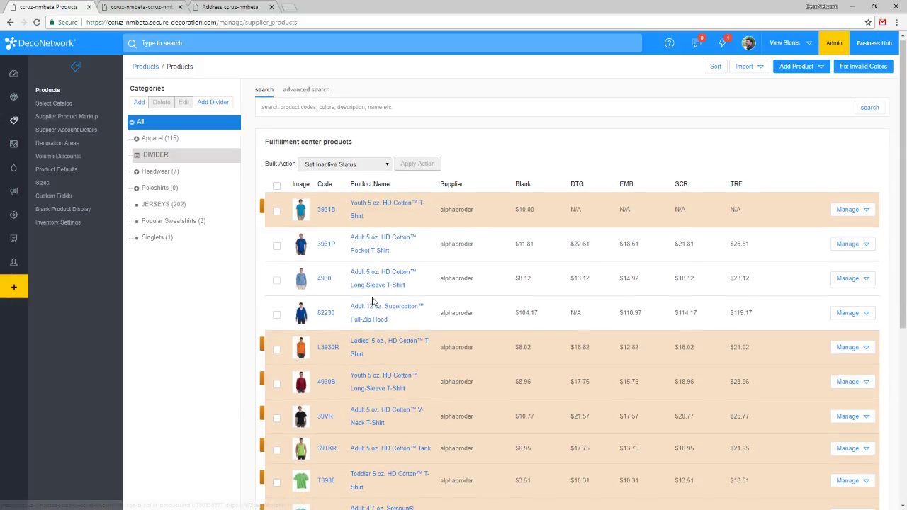
scroll(372, 301, down, 4)
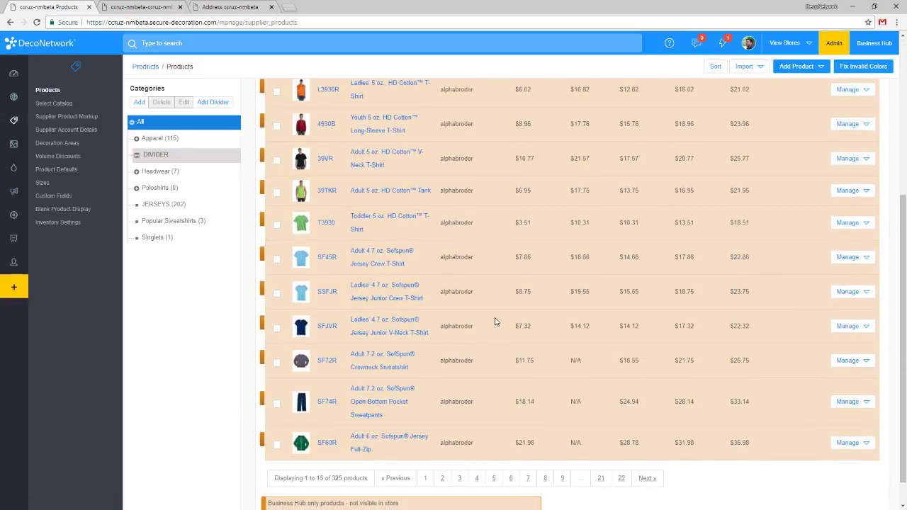
scroll(467, 320, up, 4)
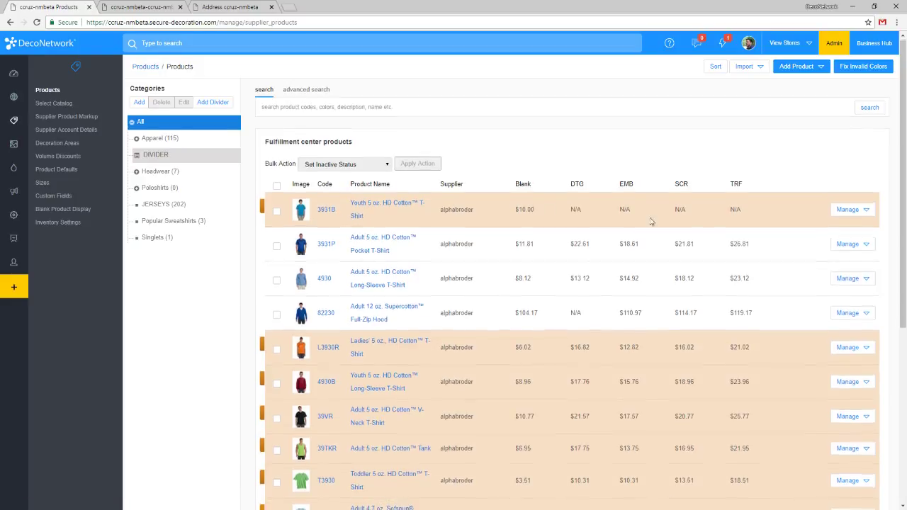
click(851, 207)
click(817, 229)
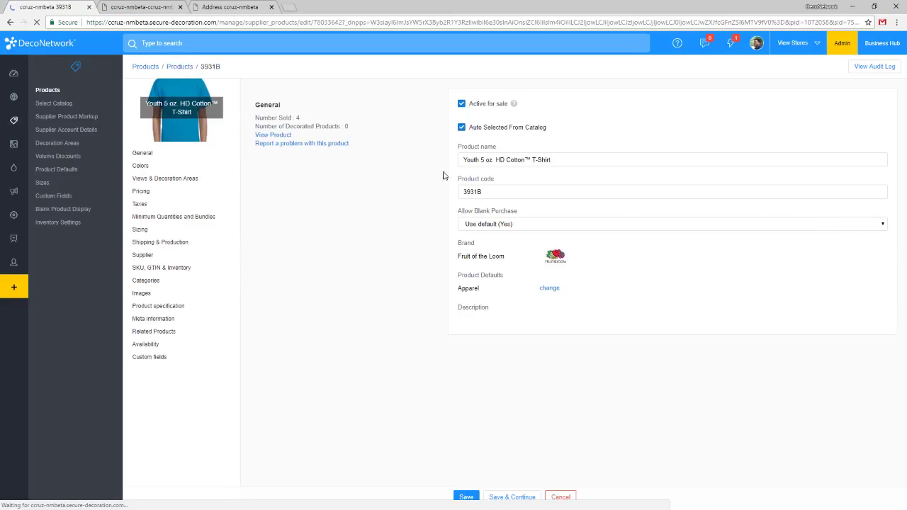
click(147, 344)
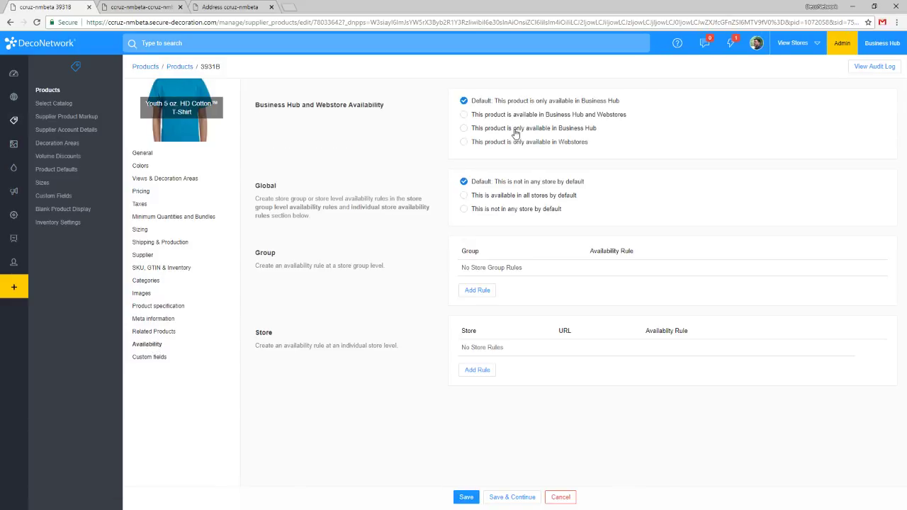
click(519, 118)
click(467, 497)
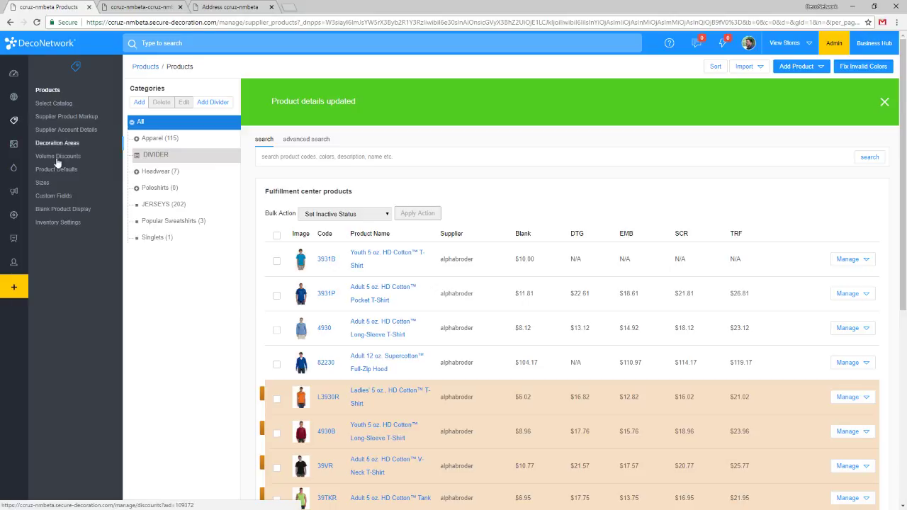
- Open the Product Defaults page, check the Apparel default's type, and view its availability settings
click(72, 173)
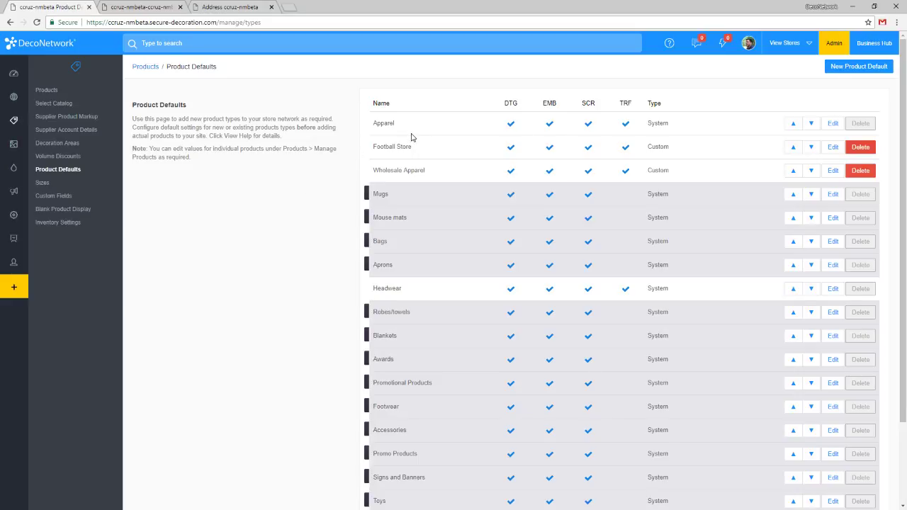
double_click(659, 124)
click(659, 124)
scroll(718, 184, down, 1)
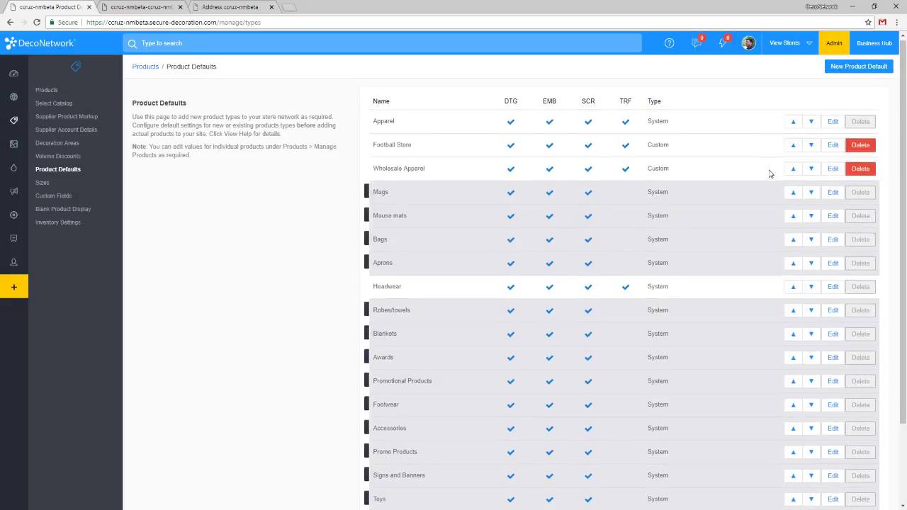
click(834, 127)
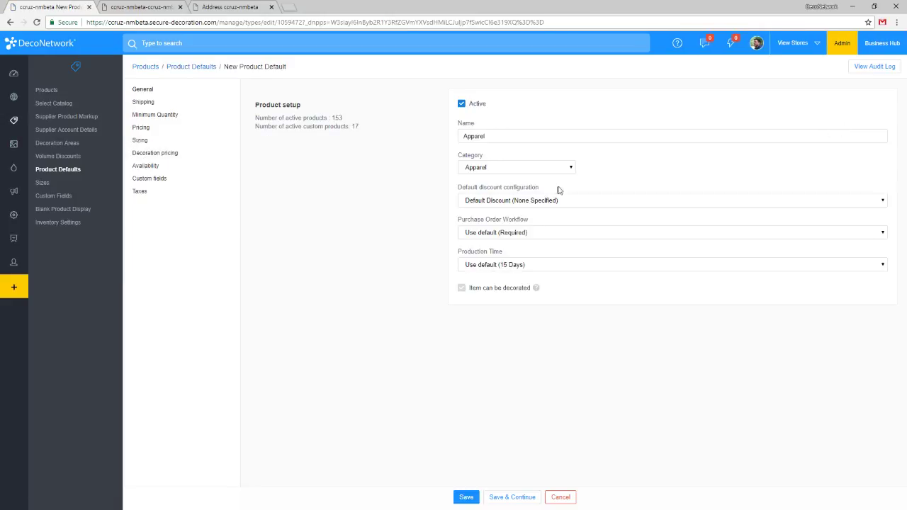
click(167, 169)
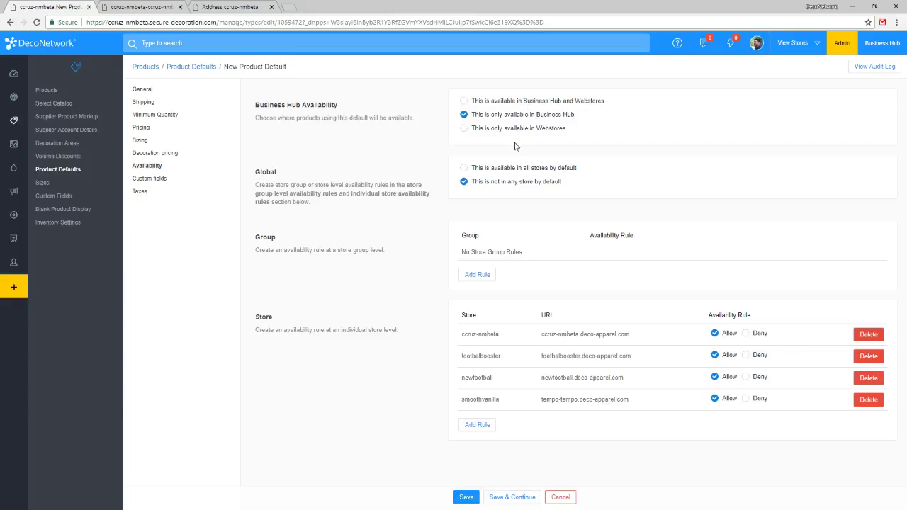
- Try switching the Apparel default to Business Hub and Webstores and back to Business Hub only, and discard the changes
click(503, 102)
click(506, 118)
click(556, 498)
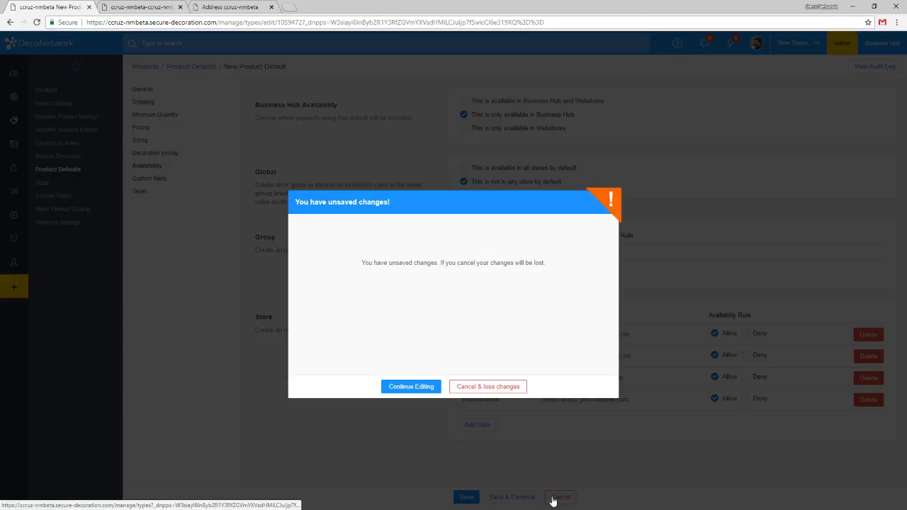
click(479, 390)
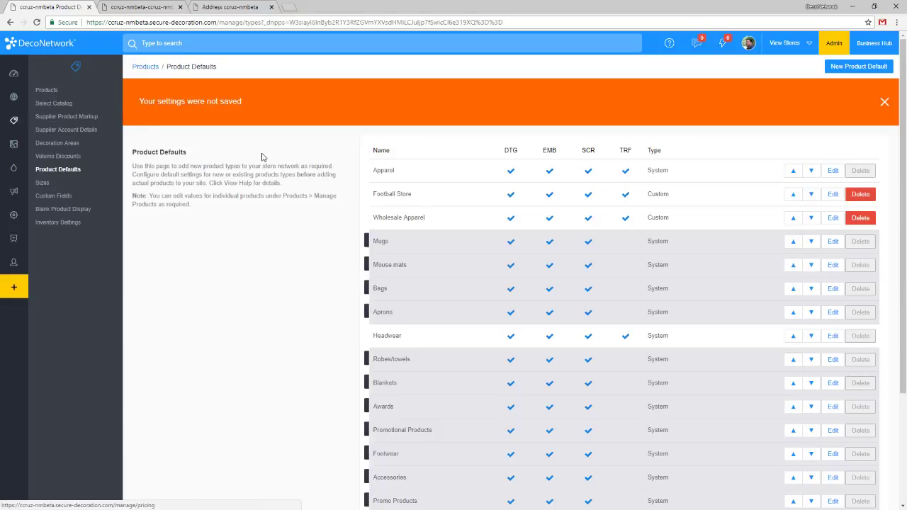
- Review the Apparel default's availability rules again and return to the Product Defaults list
click(833, 170)
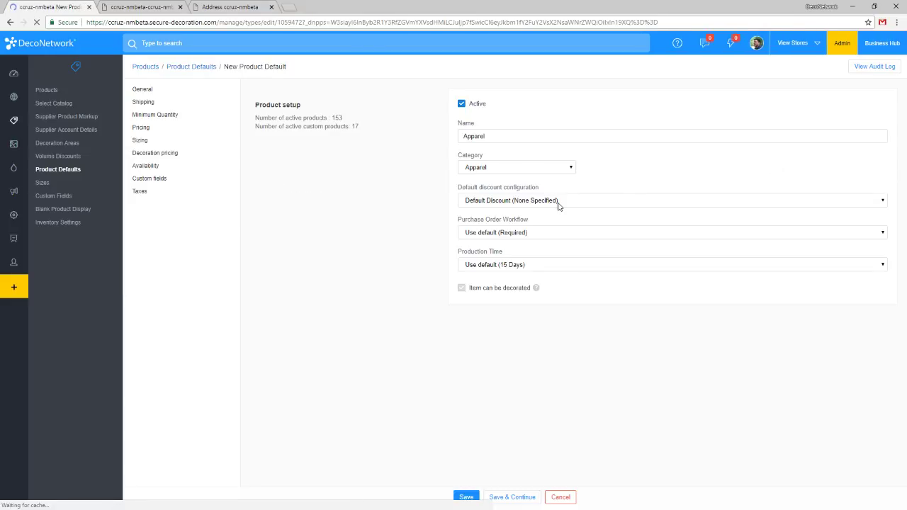
click(148, 167)
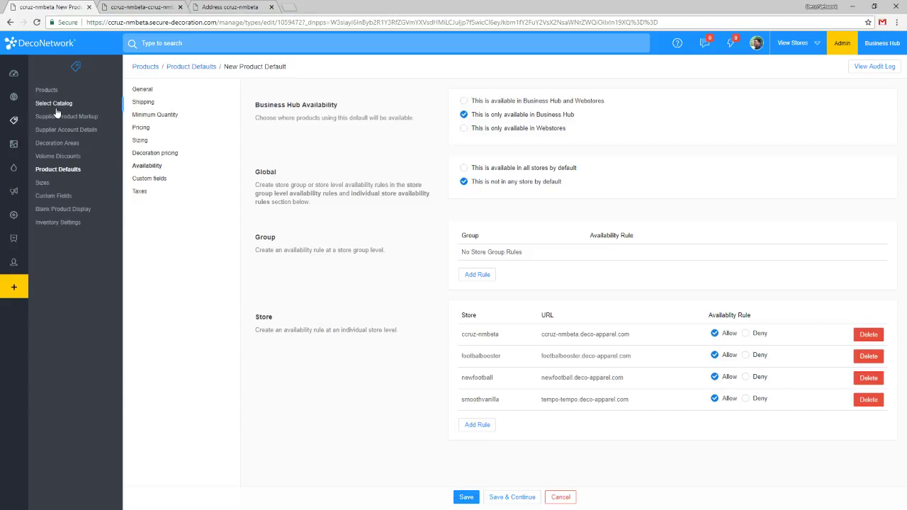
click(79, 171)
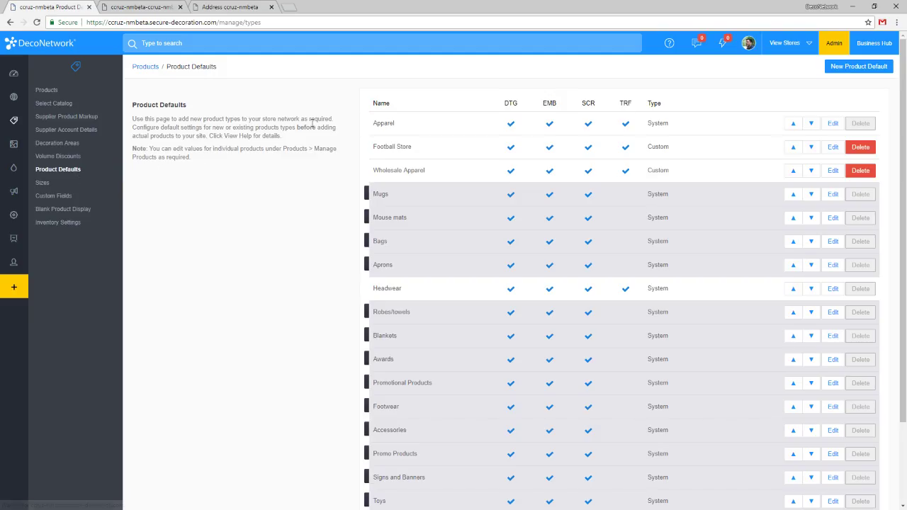
- Create a product default named Webstore Apparel in the Apparel category and save it
click(871, 70)
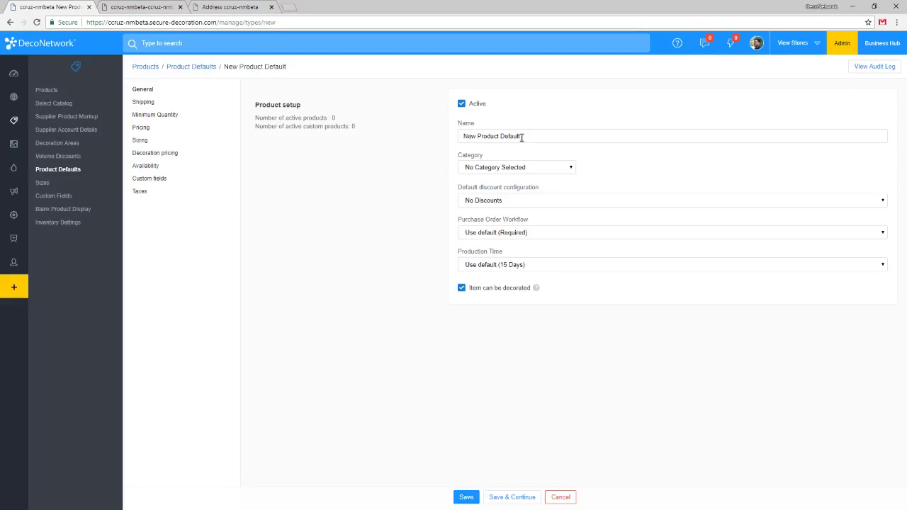
triple_click(521, 137)
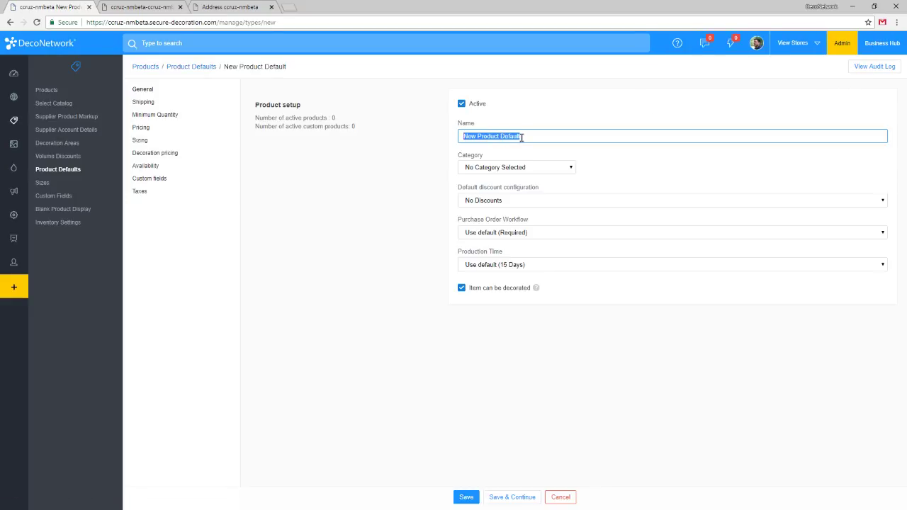
text(Webstore)
text(P)
text(pparel)
click(520, 168)
click(482, 200)
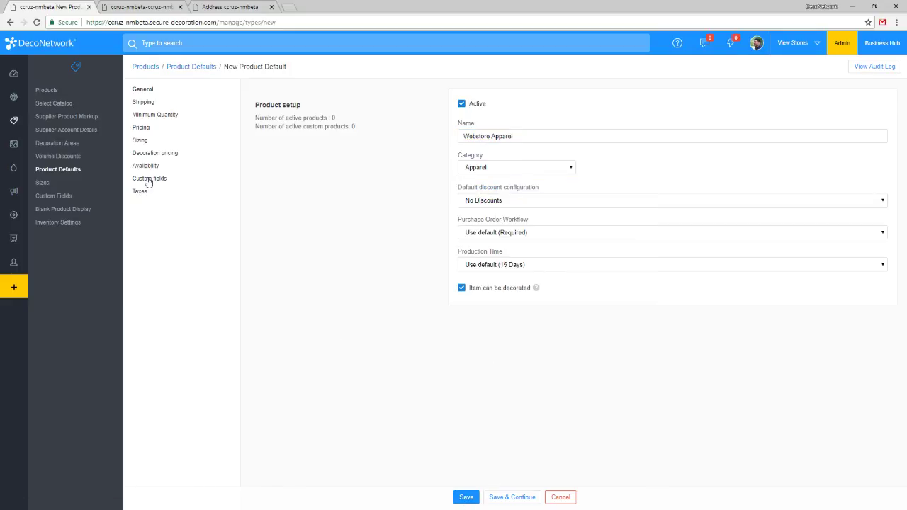
click(469, 499)
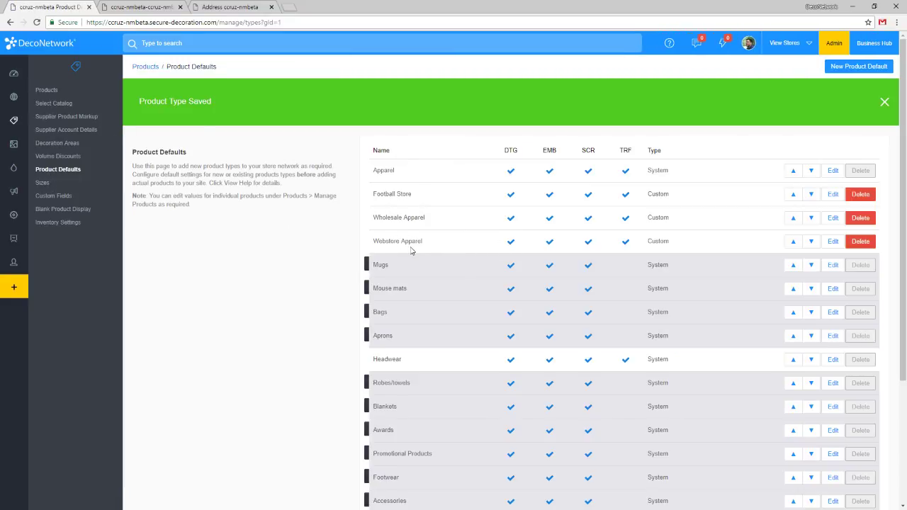
- Open product 3931P, the Adult 5 oz. HD Cotton Pocket T-Shirt, for editing and locate its Product Defaults setting
click(69, 92)
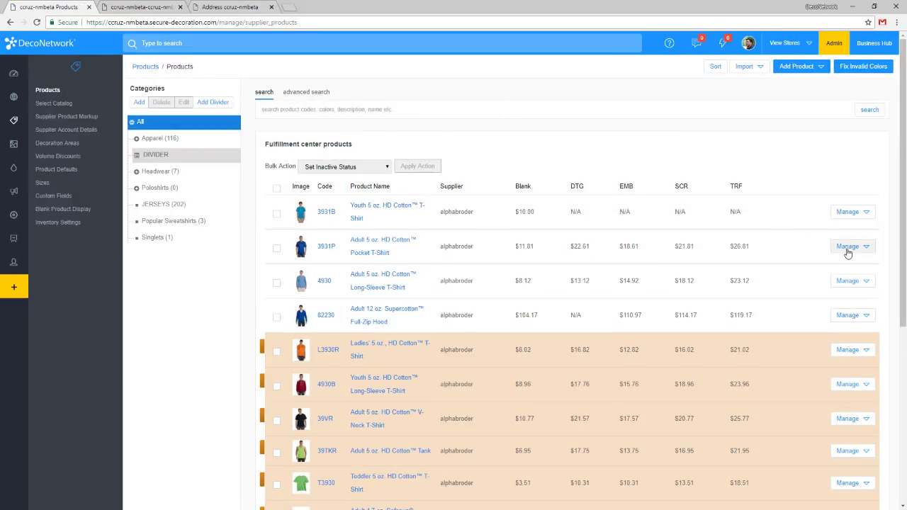
click(840, 255)
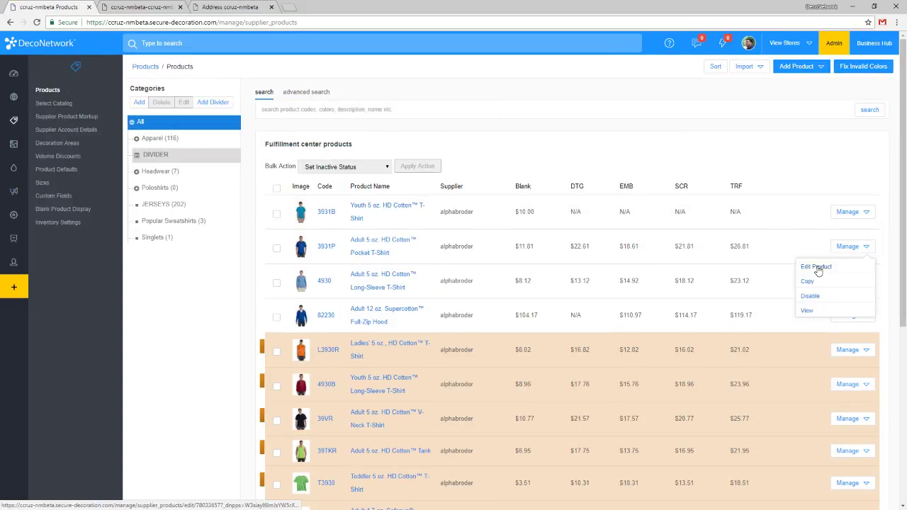
click(817, 268)
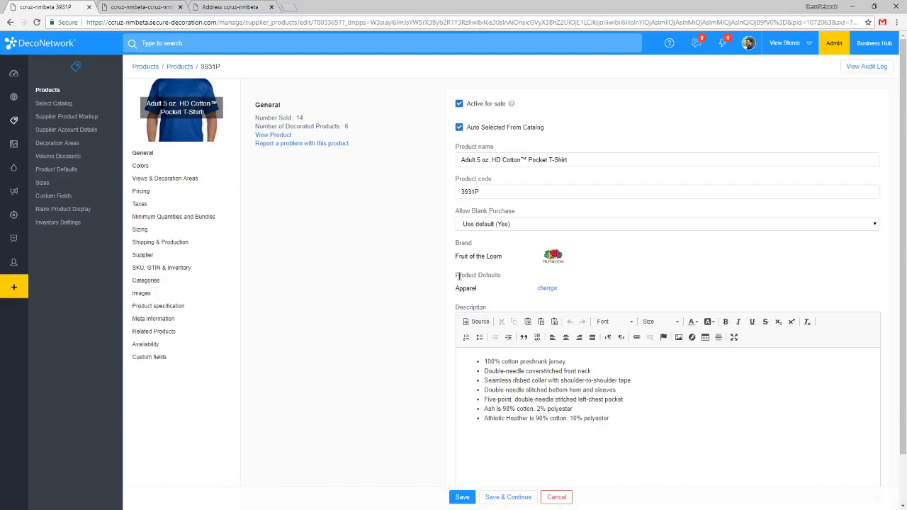
drag(457, 276, 496, 289)
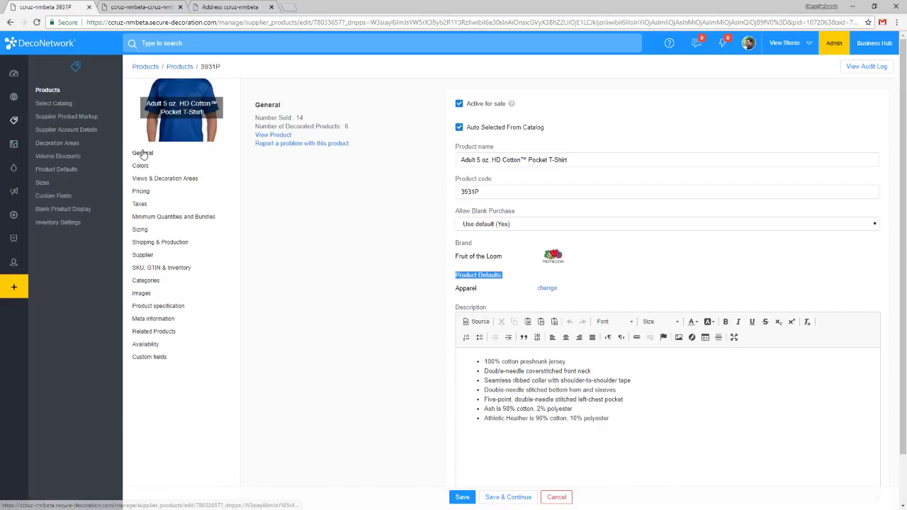
- Change the product default of 3931P to Webstore Apparel and save the change
click(553, 290)
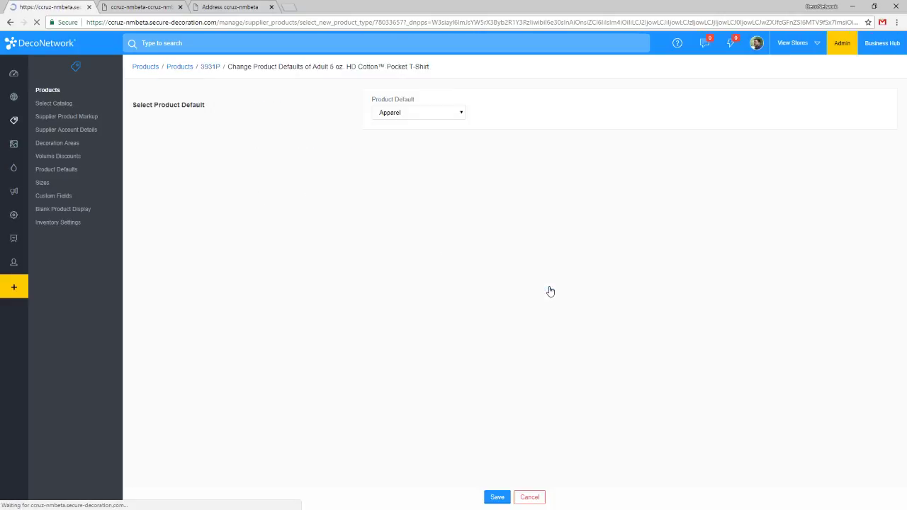
click(387, 113)
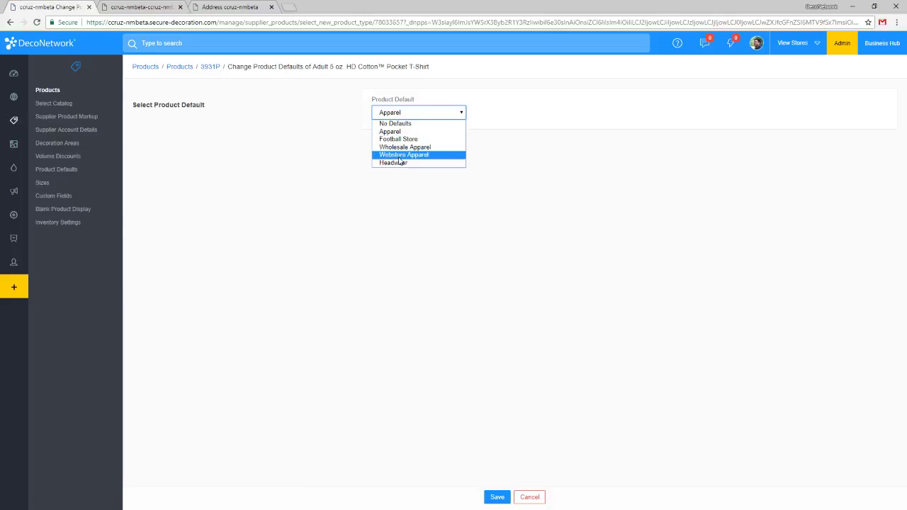
click(399, 156)
click(493, 499)
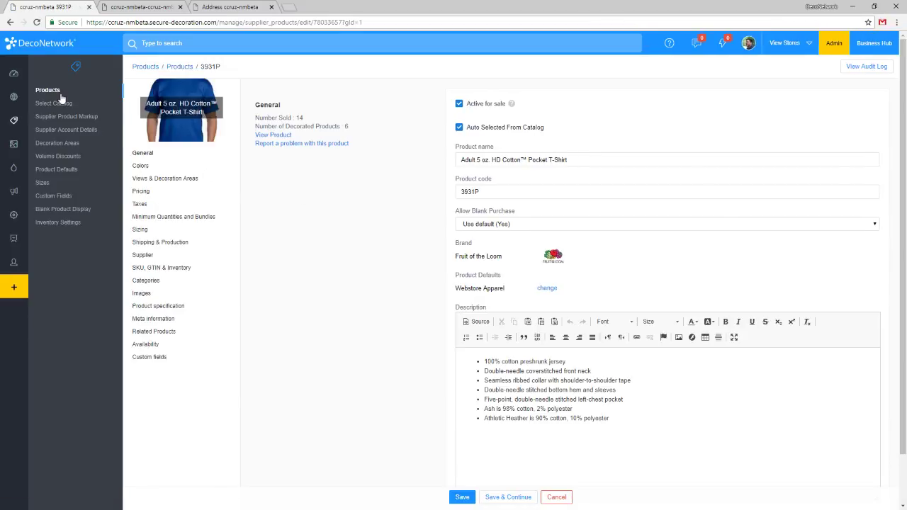
- Return to the Product Defaults list, open the Wholesale Apparel default and review its general setup
click(61, 97)
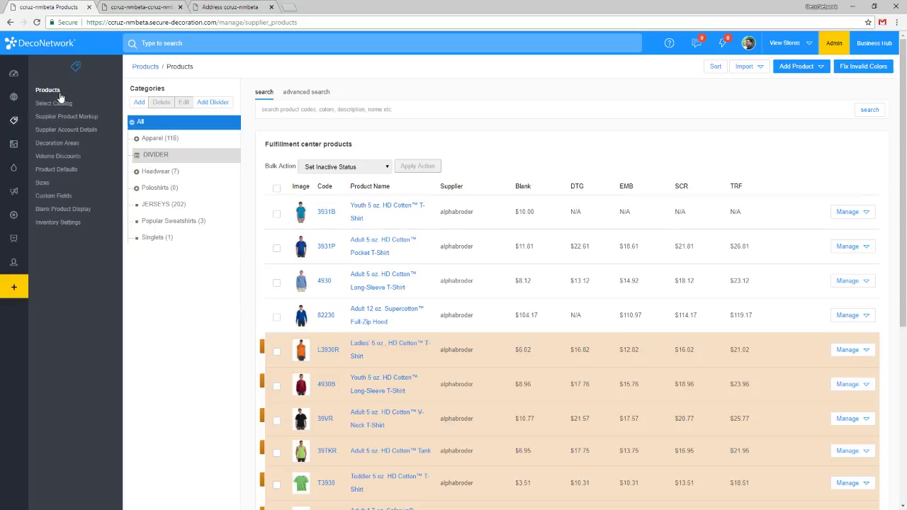
click(67, 172)
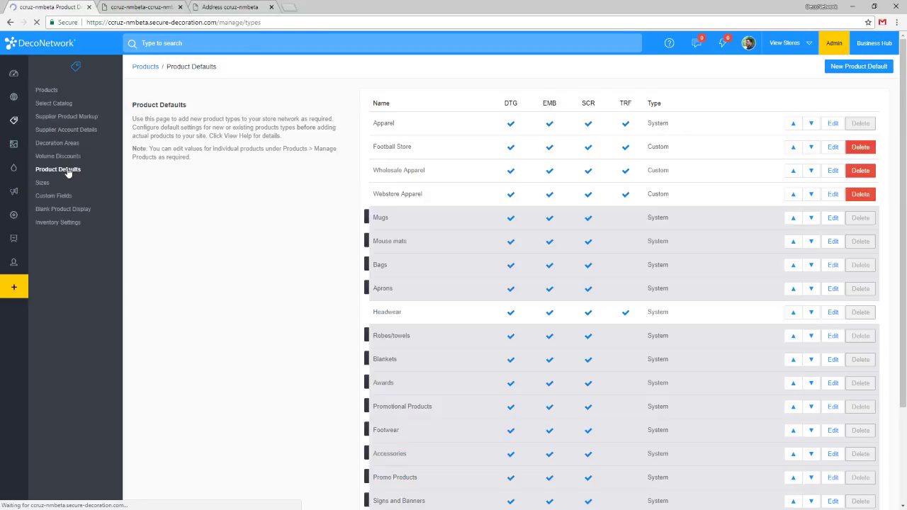
click(834, 171)
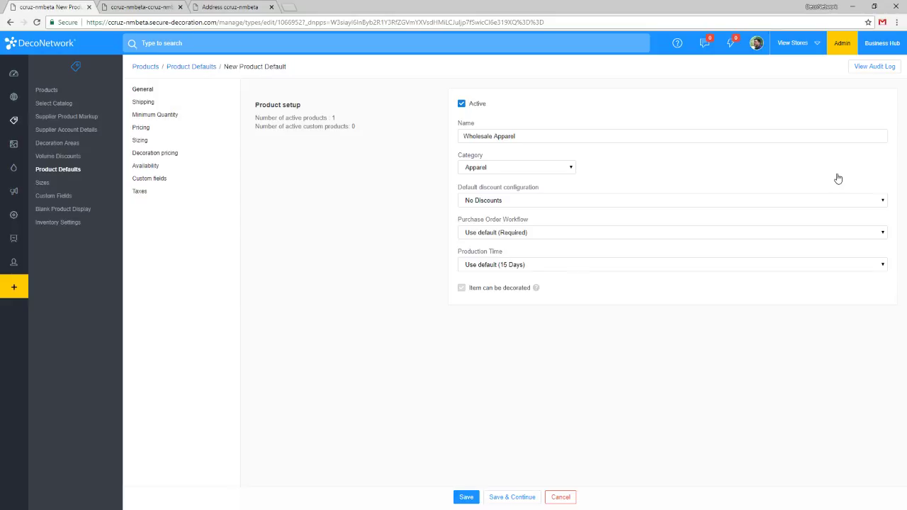
triple_click(547, 141)
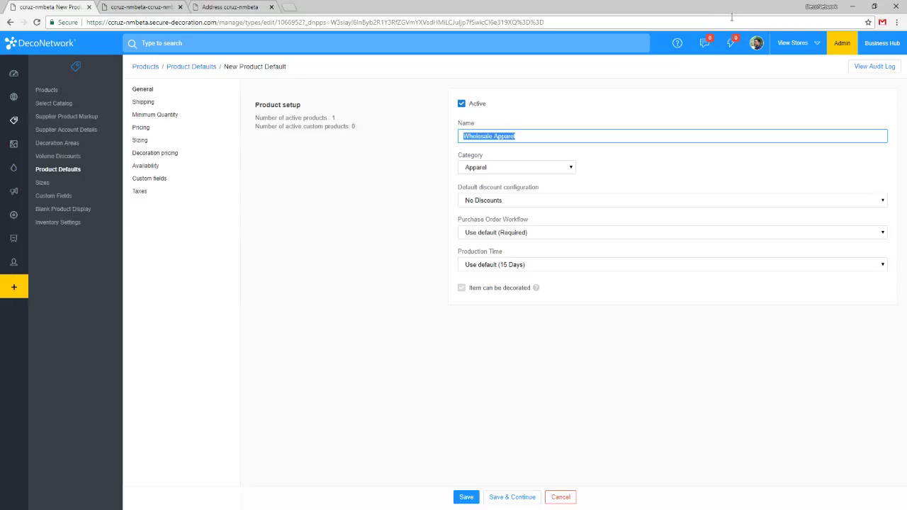
click(273, 126)
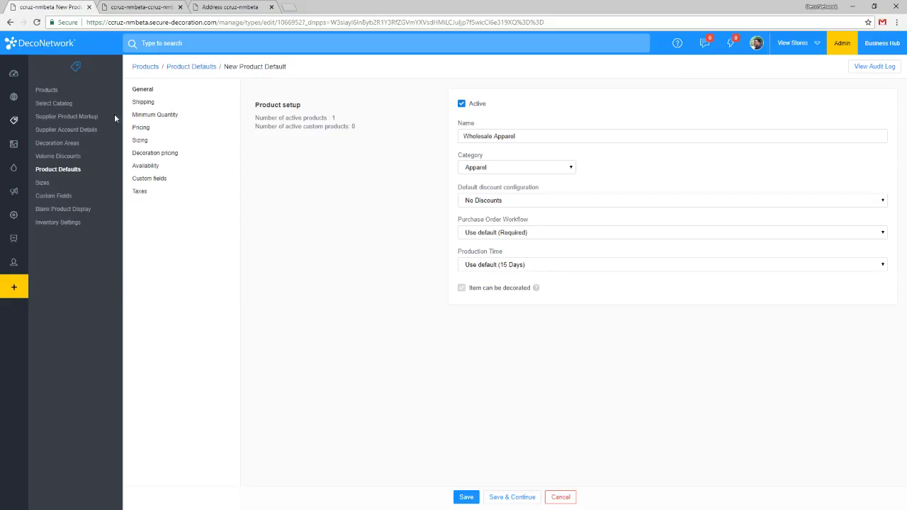
- Open the catalog selection page from the product area and look through the available supplier catalogs
click(56, 90)
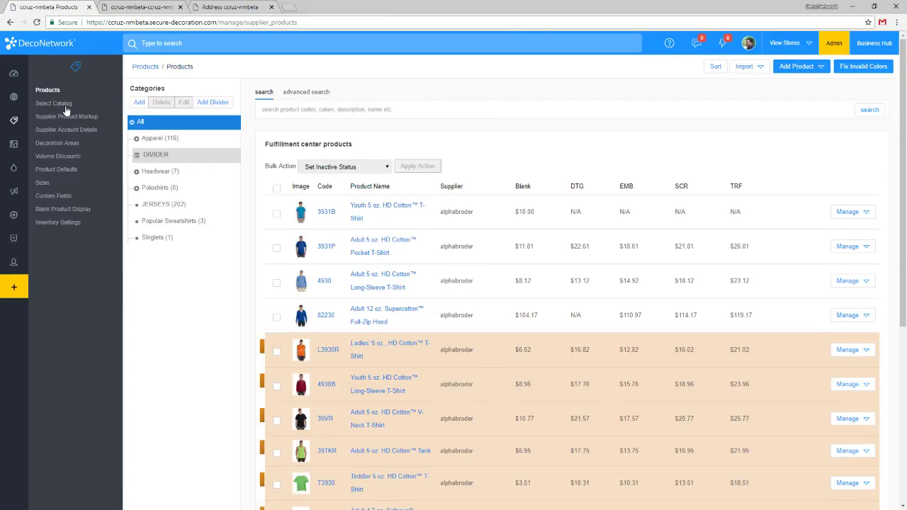
click(65, 107)
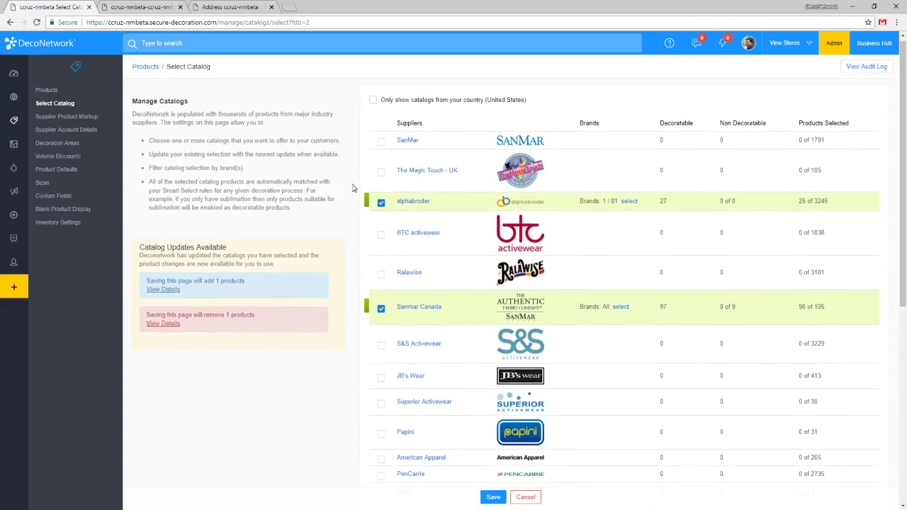
scroll(354, 188, down, 1)
scroll(355, 183, down, 5)
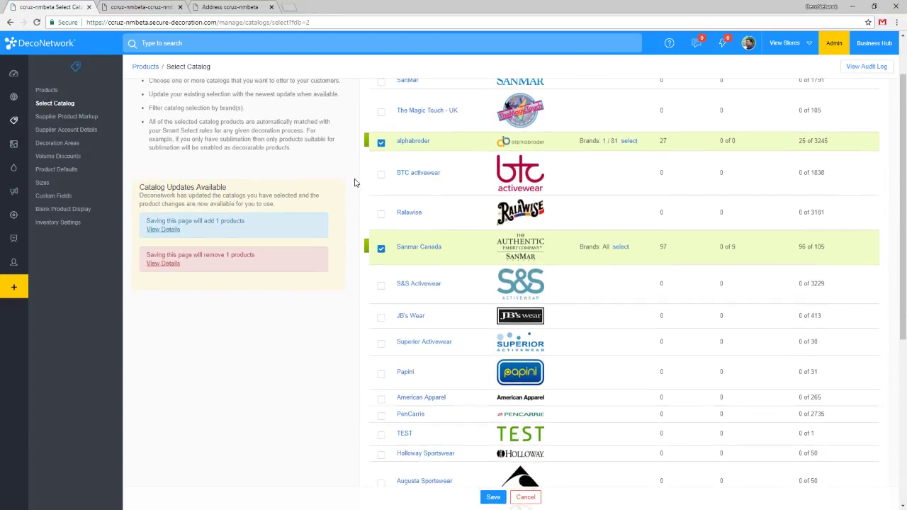
scroll(357, 177, down, 3)
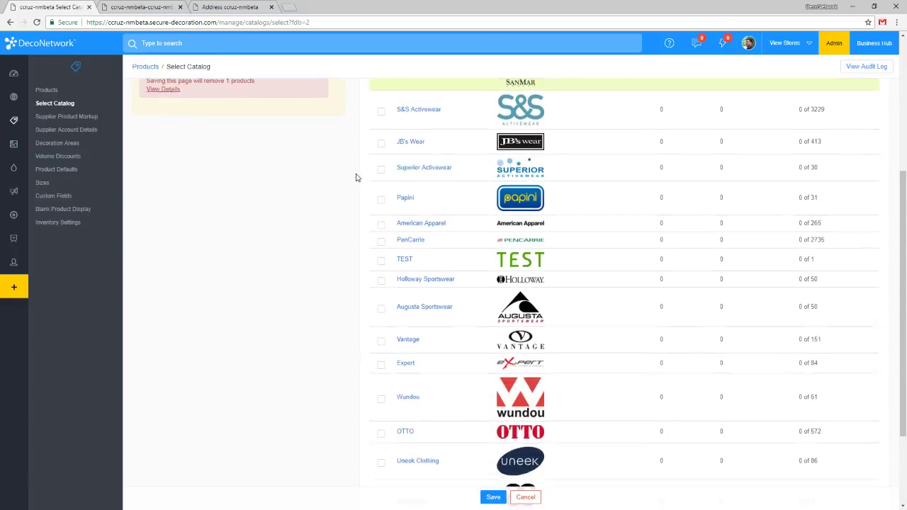
scroll(357, 174, up, 5)
scroll(356, 169, up, 3)
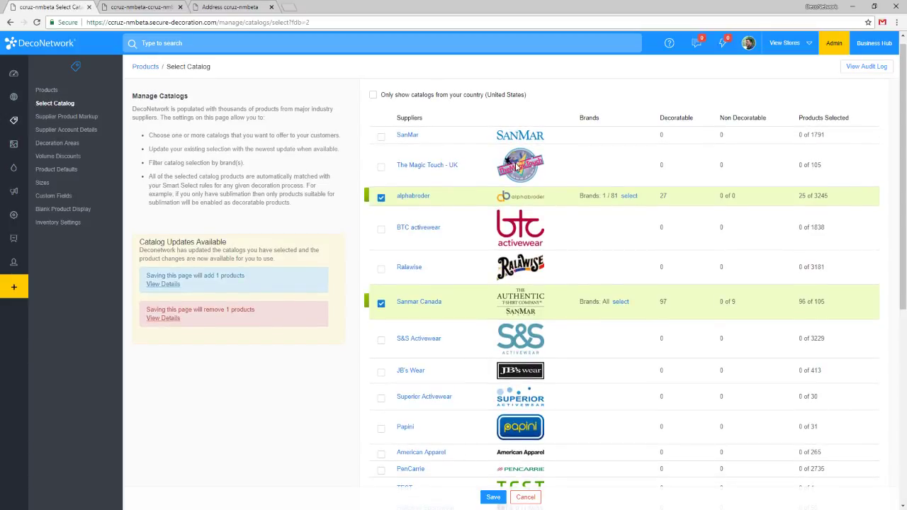
- Try The Magic Touch - UK catalog, deselect it again, and select the SanMar, BTC activewear and Ralawise catalogs
click(381, 168)
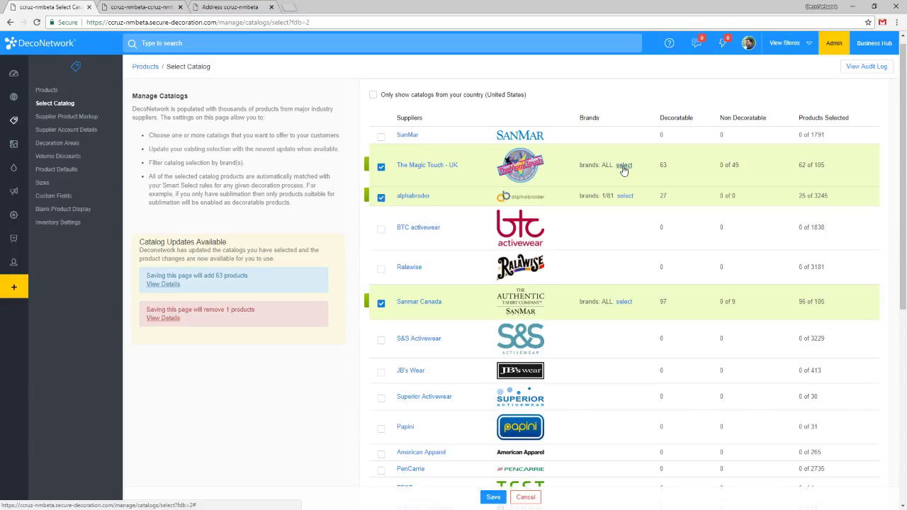
click(382, 166)
click(381, 136)
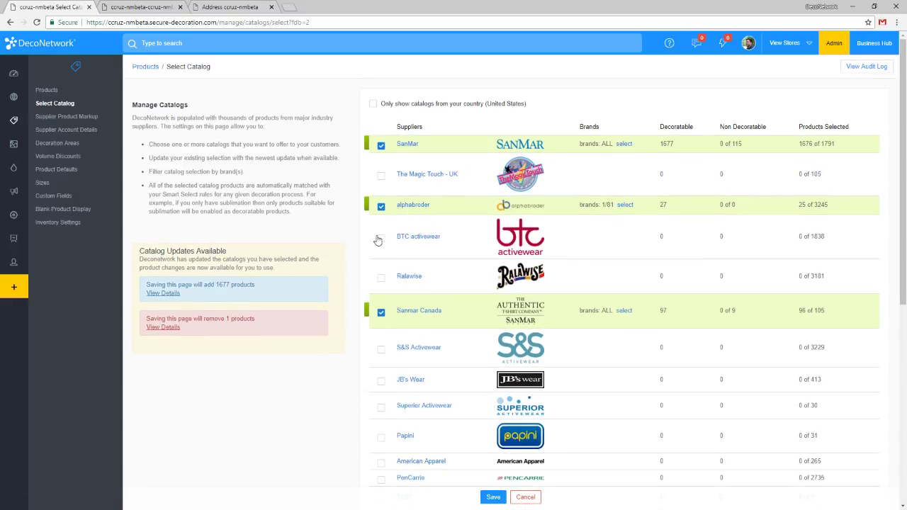
click(381, 240)
click(381, 278)
- Select the S&S Activewear, JB's Wear, Superior Activewear, Papini, American Apparel and PenCarrie catalogs
scroll(385, 274, down, 1)
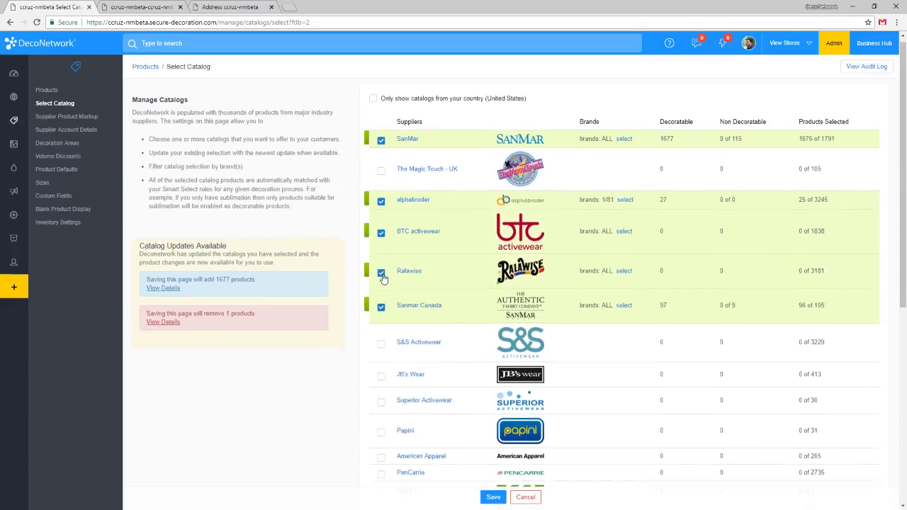
scroll(385, 274, down, 1)
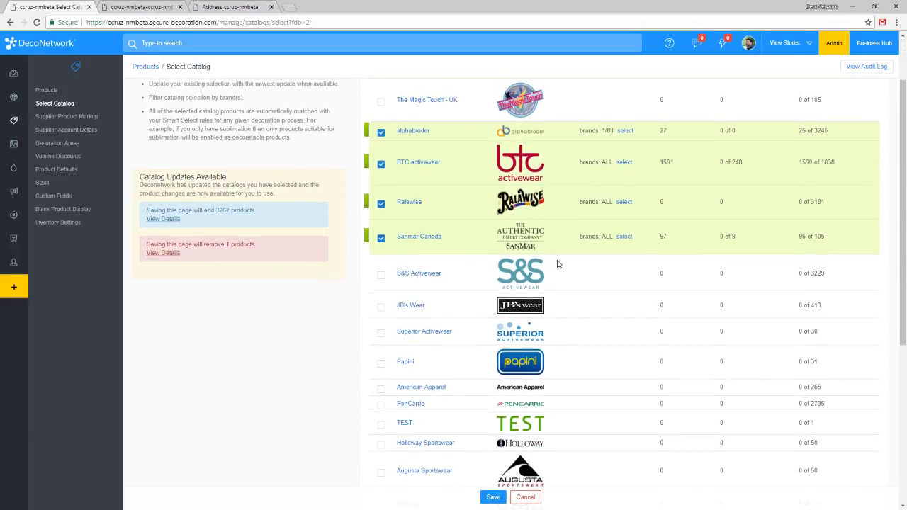
click(381, 277)
scroll(381, 277, down, 1)
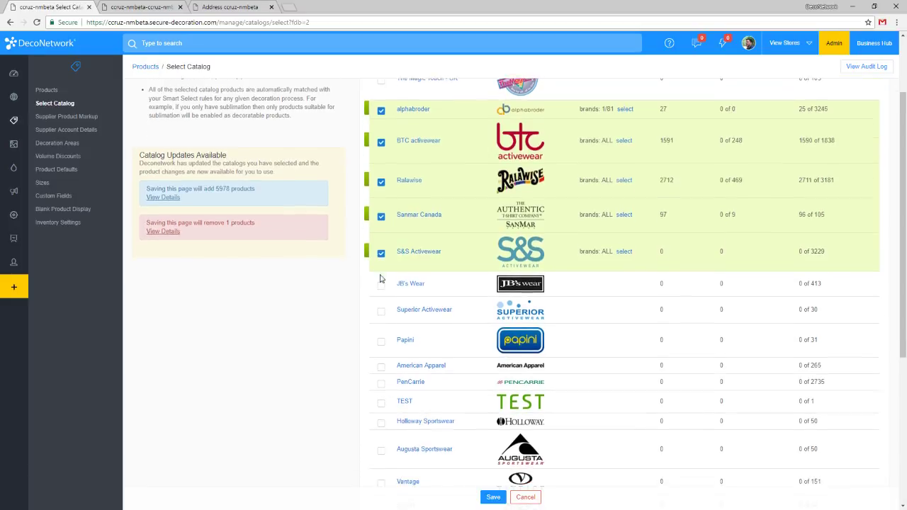
click(383, 276)
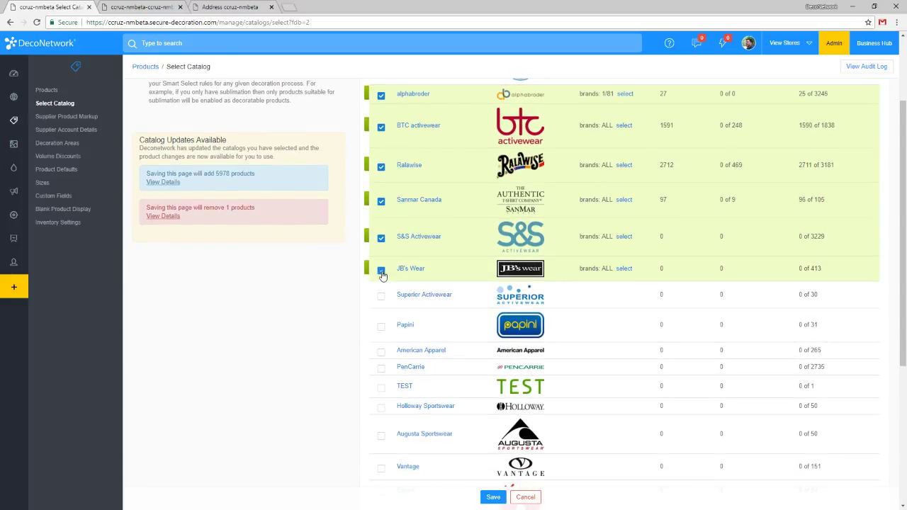
click(382, 302)
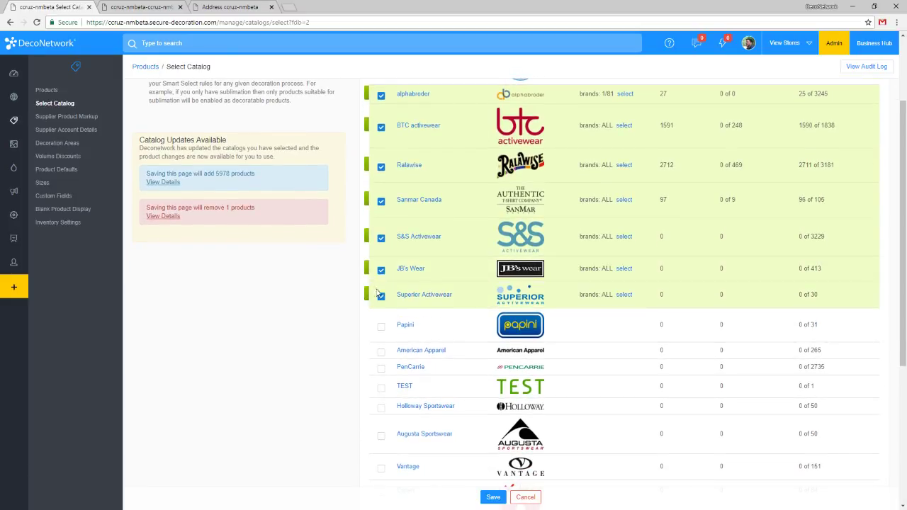
scroll(379, 295, down, 1)
click(381, 295)
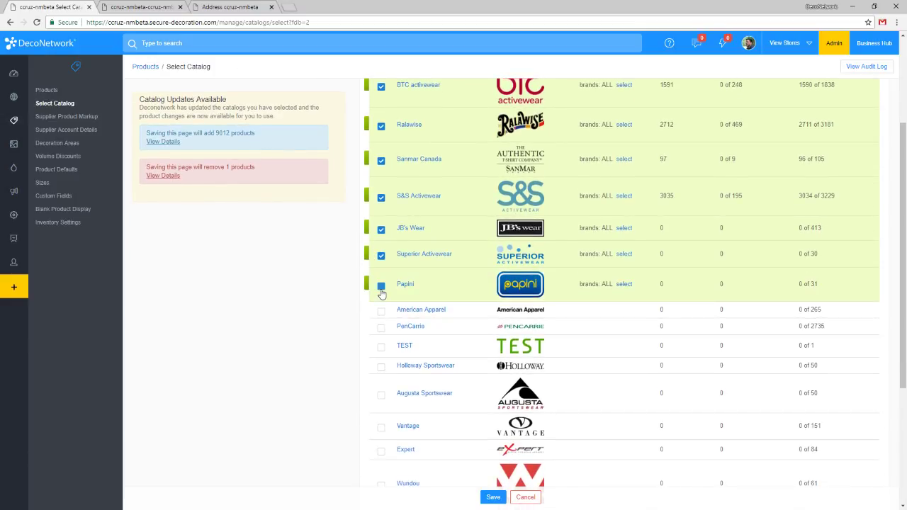
scroll(381, 296, down, 1)
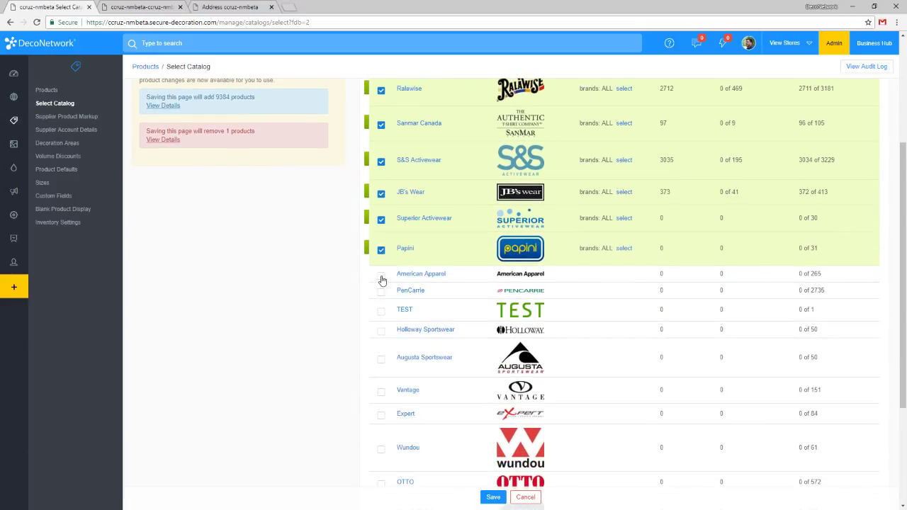
click(382, 277)
scroll(378, 291, down, 1)
click(380, 274)
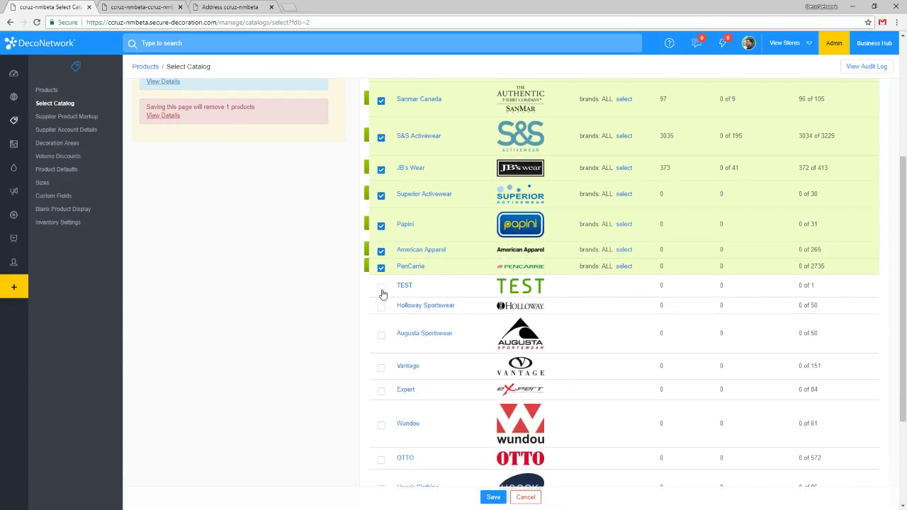
- Try the TEST catalog, deselect it again, and select the Holloway Sportswear and Augusta Sportswear catalogs
click(381, 290)
click(382, 287)
click(381, 308)
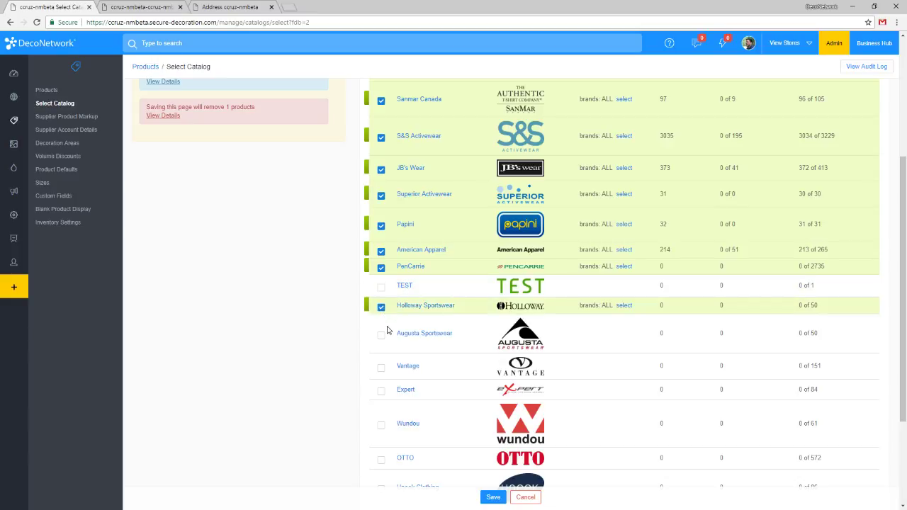
click(383, 334)
- Select the Vantage, Expert, Wundou, OTTO, Uneek Clothing and AS Colour catalogs and check AS Colour's number of selected products
scroll(383, 327, down, 1)
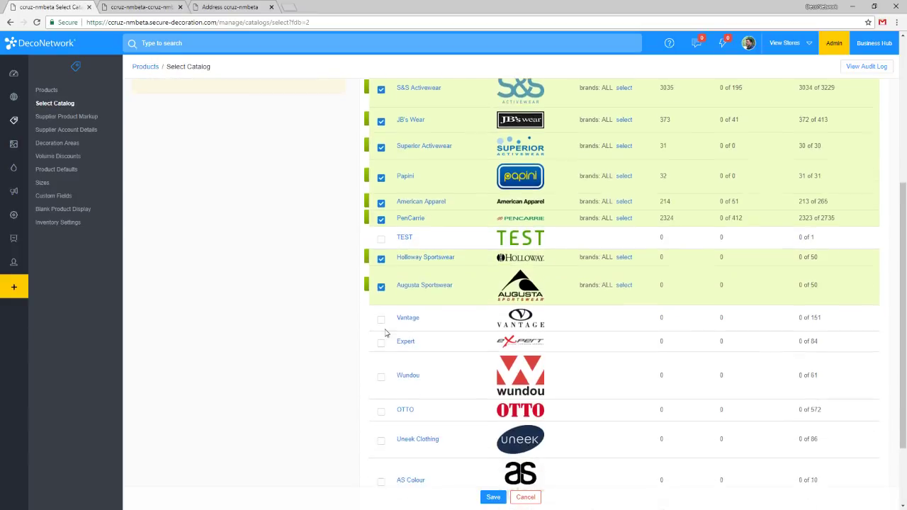
scroll(383, 325, down, 1)
click(382, 273)
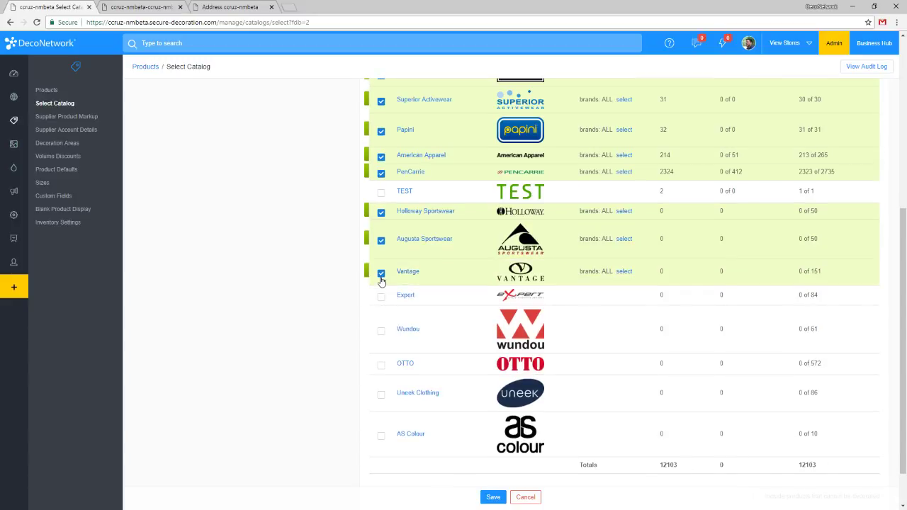
click(381, 298)
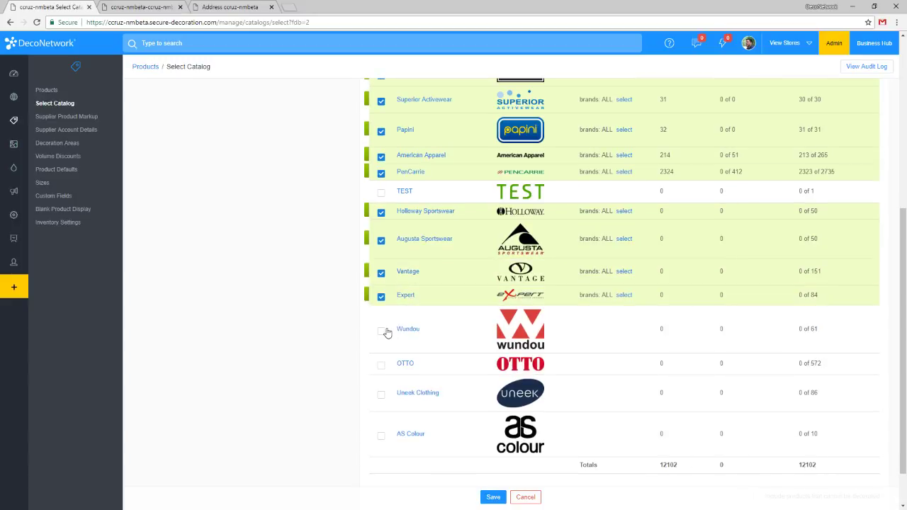
click(381, 333)
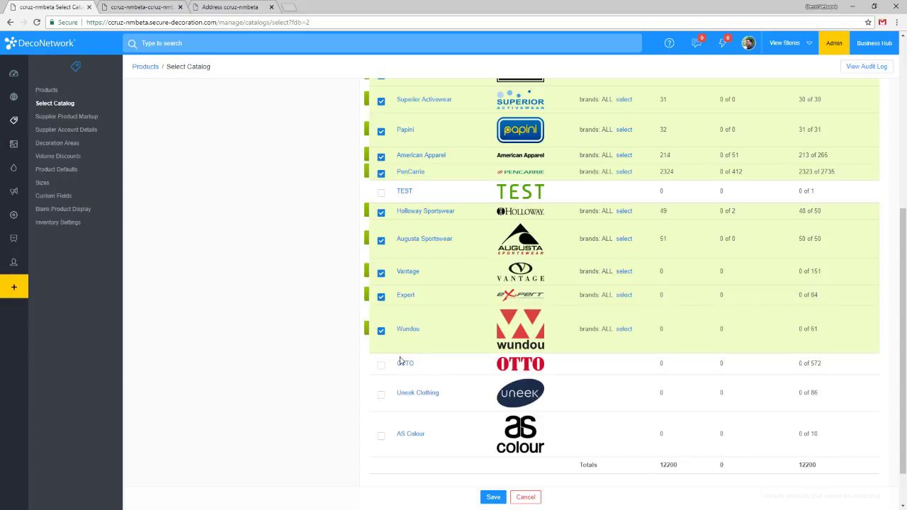
click(383, 369)
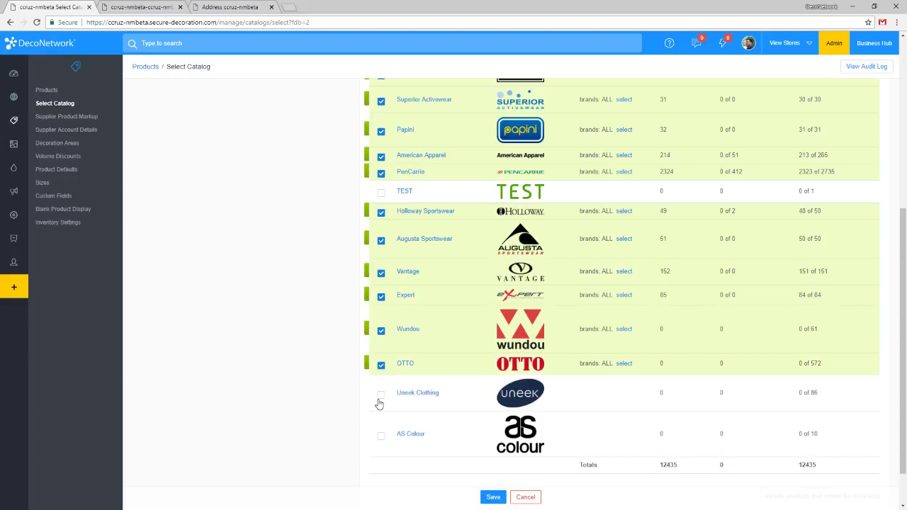
click(381, 396)
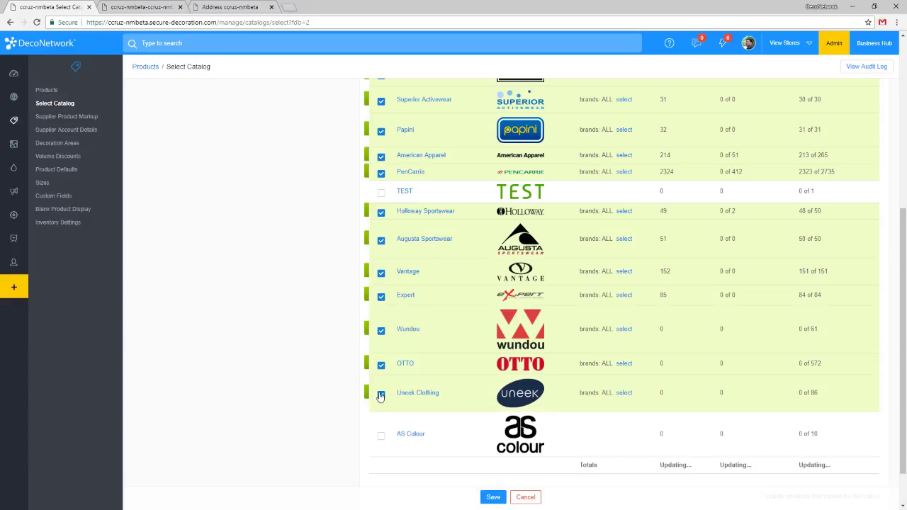
click(382, 435)
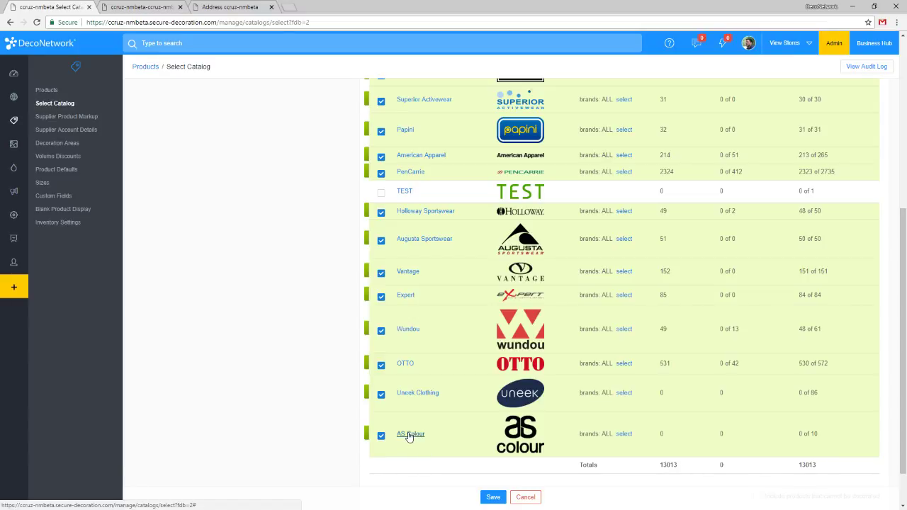
drag(824, 433, 791, 435)
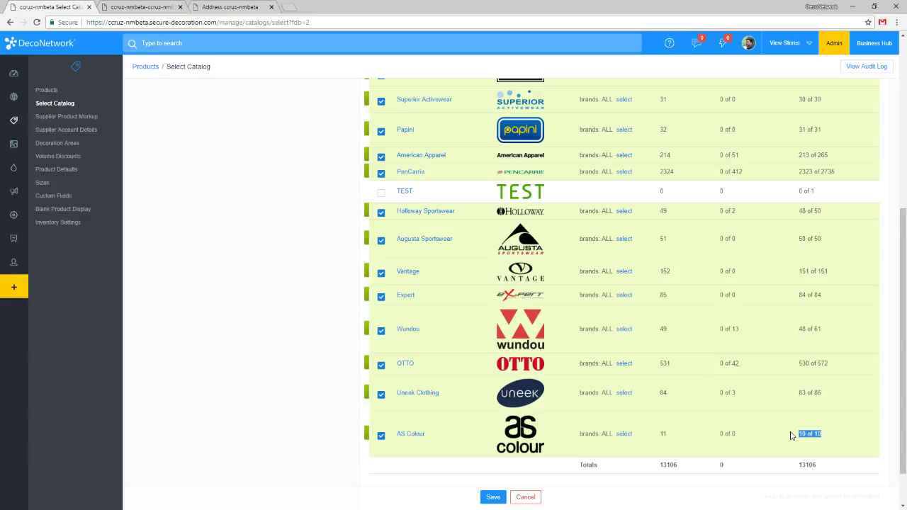
scroll(674, 433, up, 5)
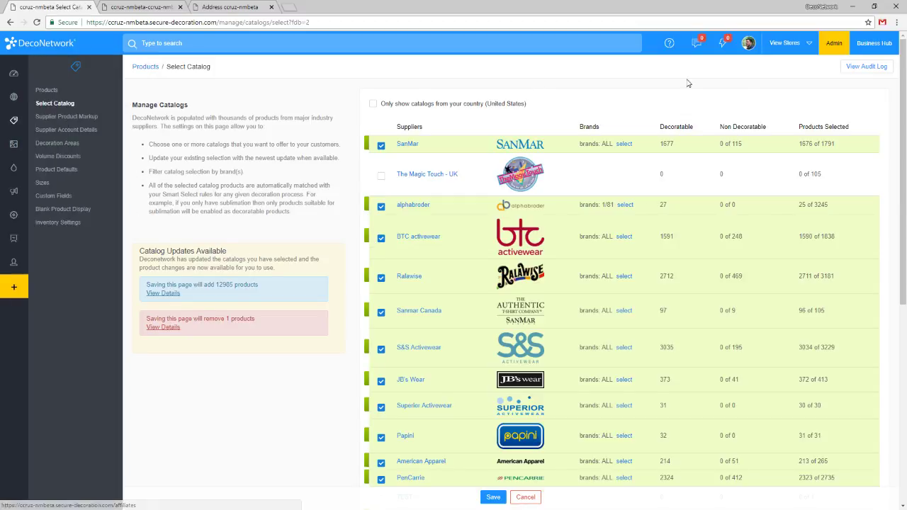
- Switch to Business Hub, start a new quote and assign an existing customer to it
click(874, 42)
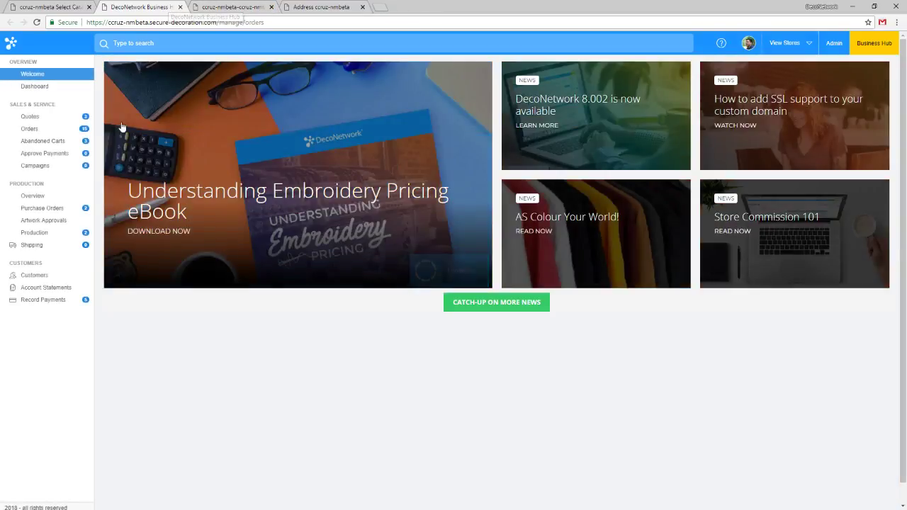
click(32, 118)
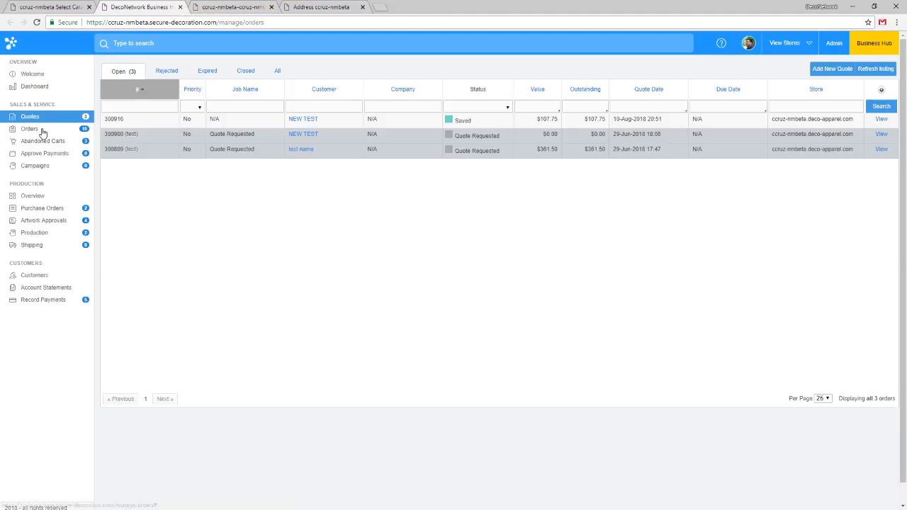
click(832, 69)
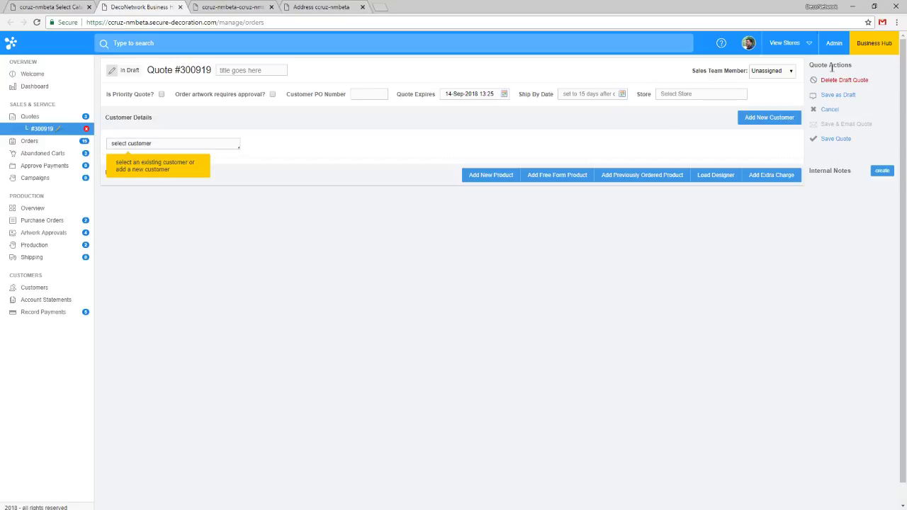
click(198, 148)
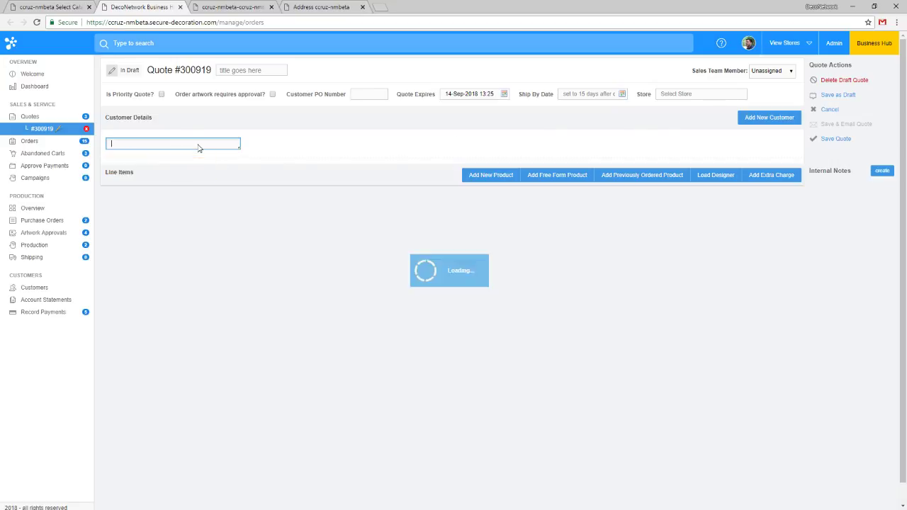
click(211, 180)
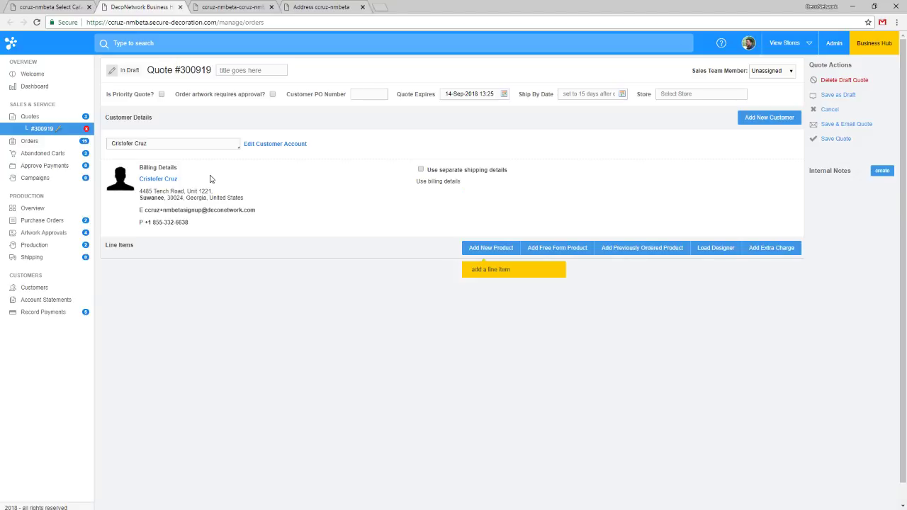
- Add the 39VR Adult 5 oz. HD Cotton V-Neck T-Shirt to the quote and open its size, quantity and supplier cost breakdown
click(481, 250)
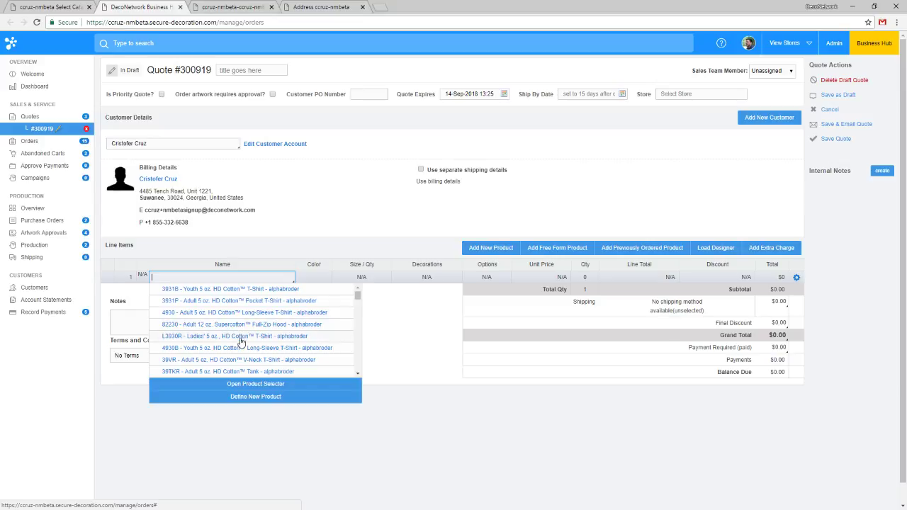
click(244, 360)
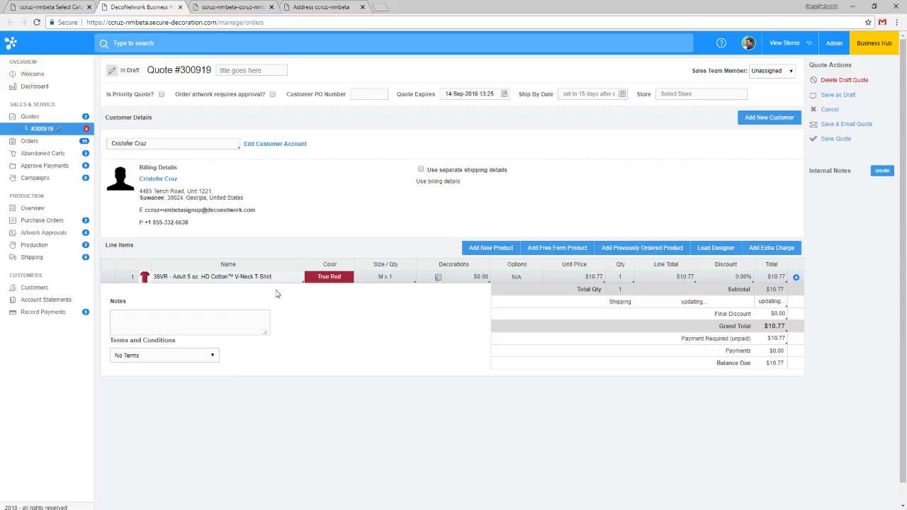
click(387, 282)
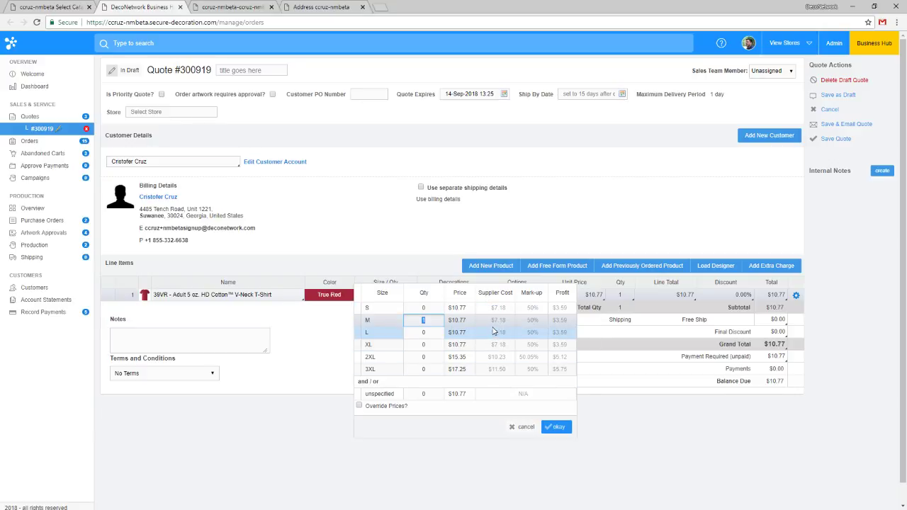
- In the admin's quote, order and invoice settings, enable hiding the supplier cost in Business Hub and save
click(66, 4)
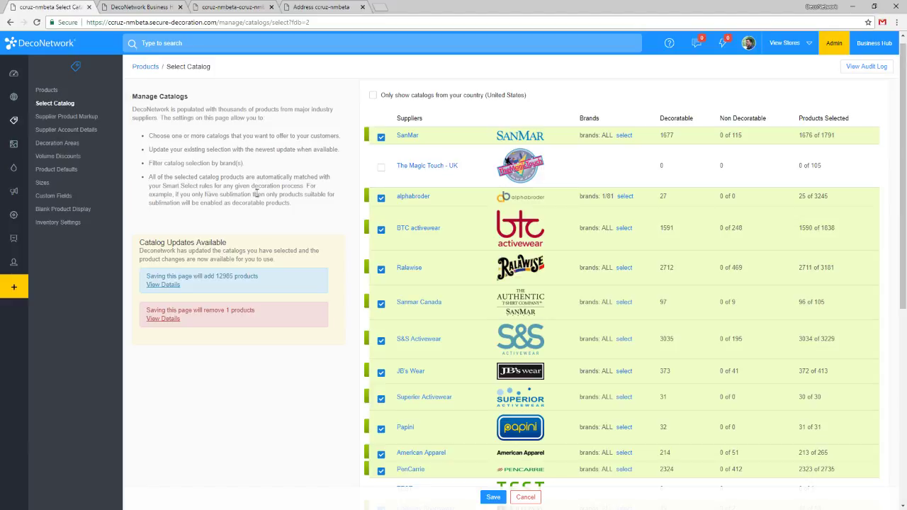
click(15, 216)
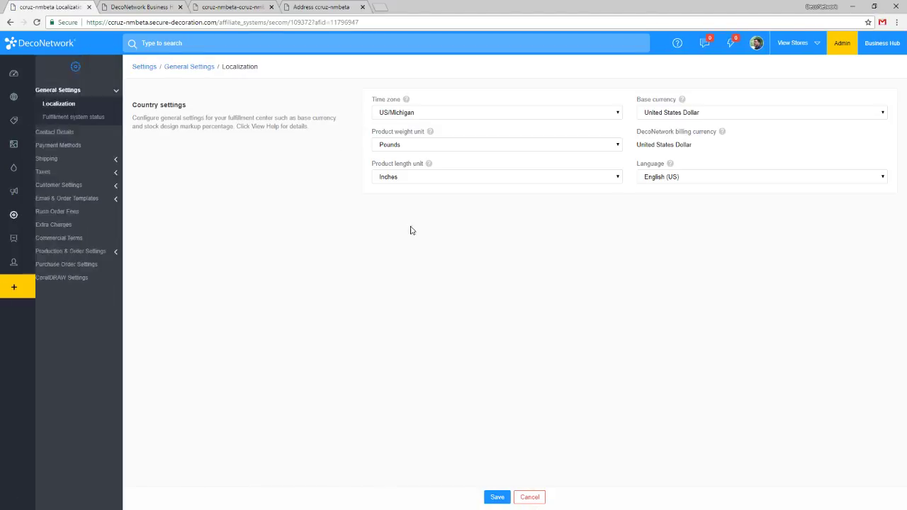
click(70, 253)
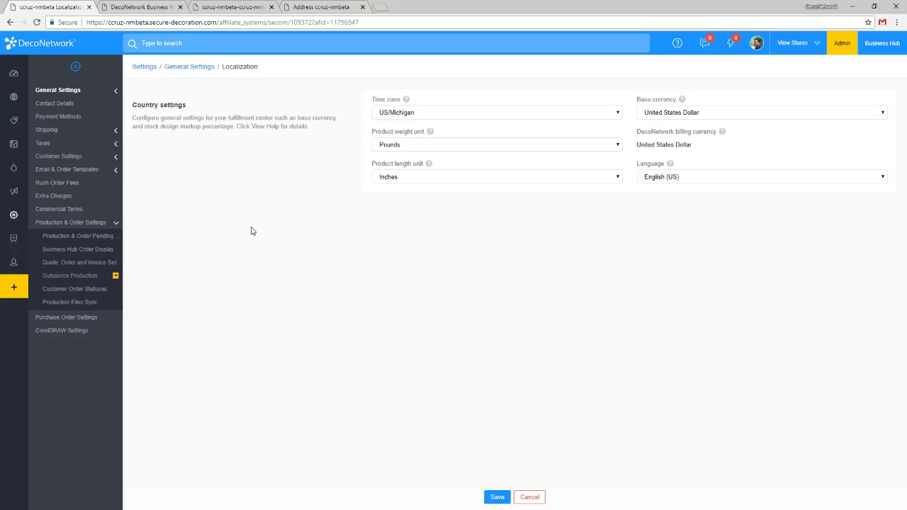
click(95, 251)
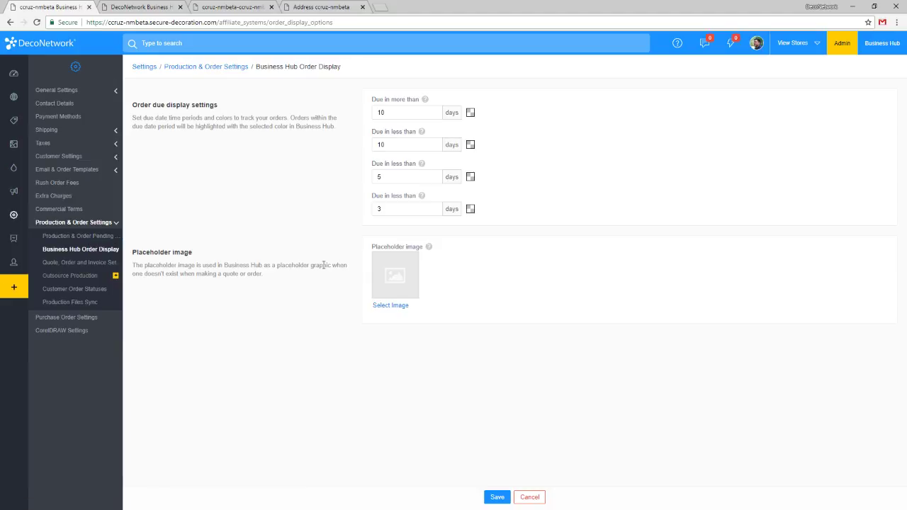
click(104, 236)
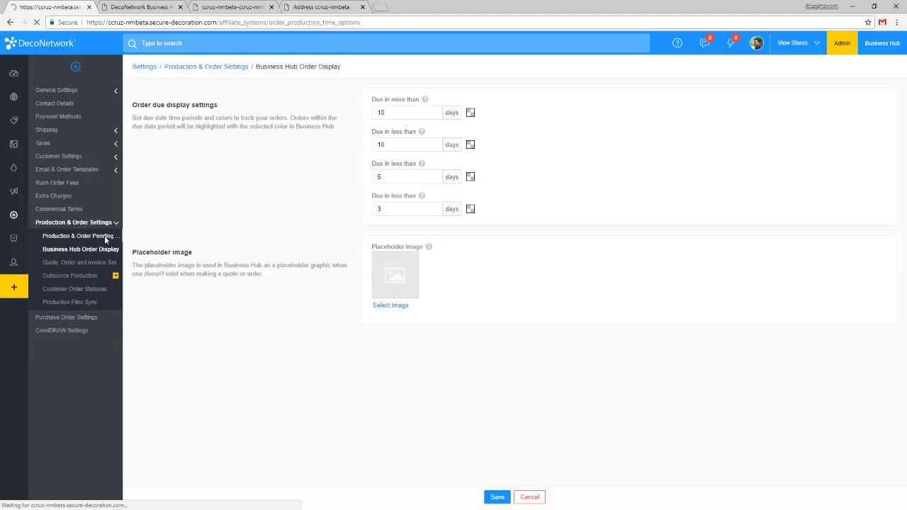
click(96, 263)
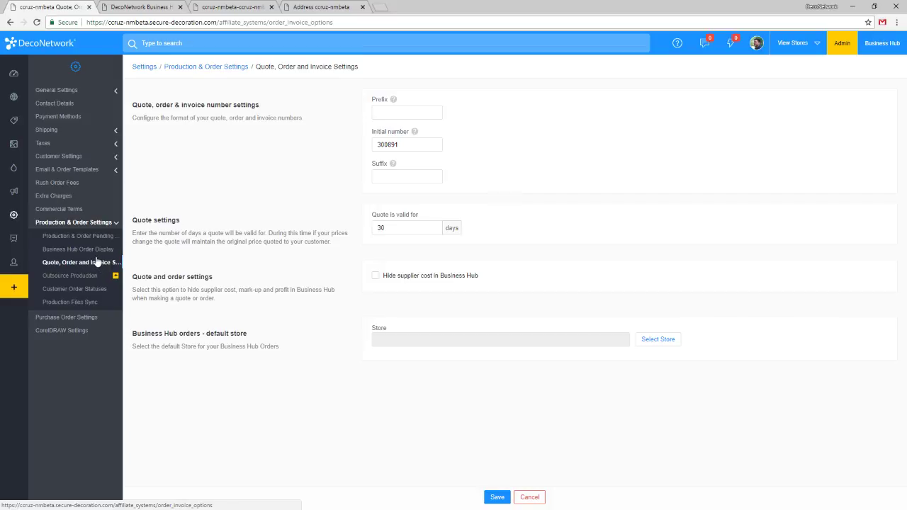
click(375, 278)
click(497, 497)
right_click(503, 497)
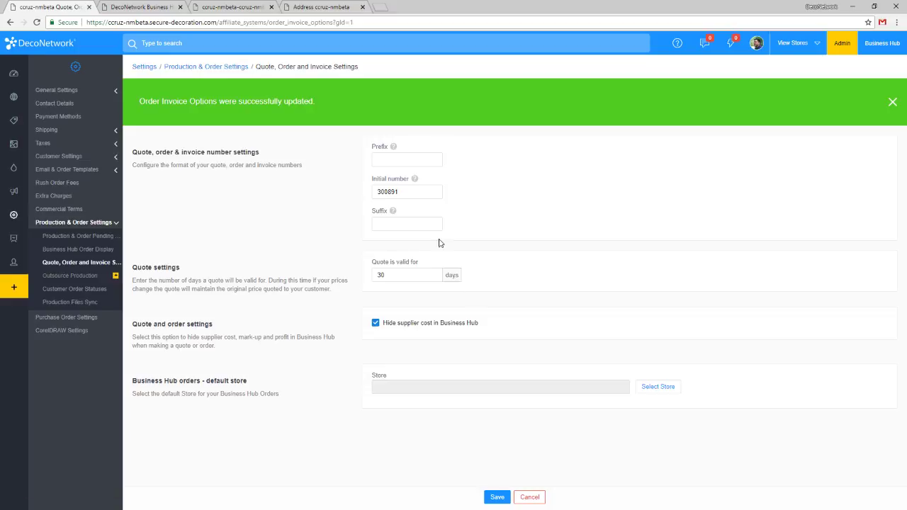
- Return to Business Hub, refresh it, and start another new quote with the same existing customer
click(326, 7)
click(163, 7)
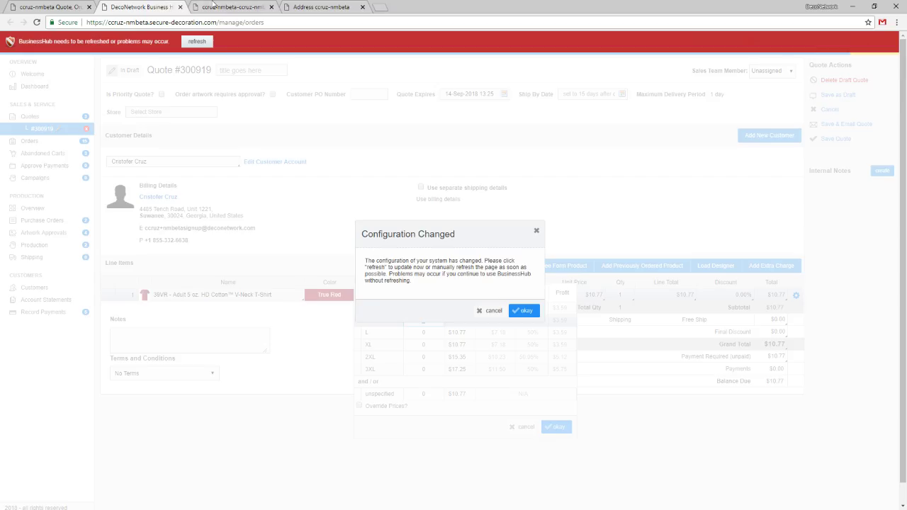
click(198, 42)
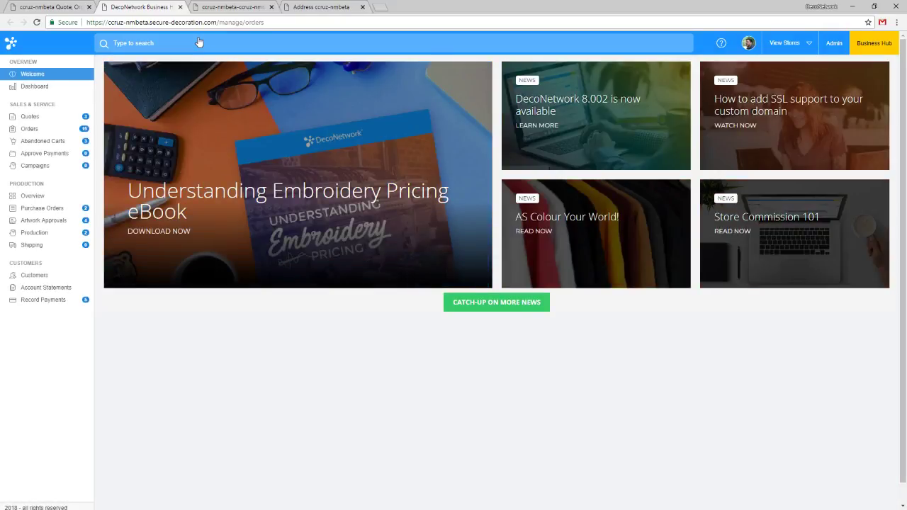
click(40, 117)
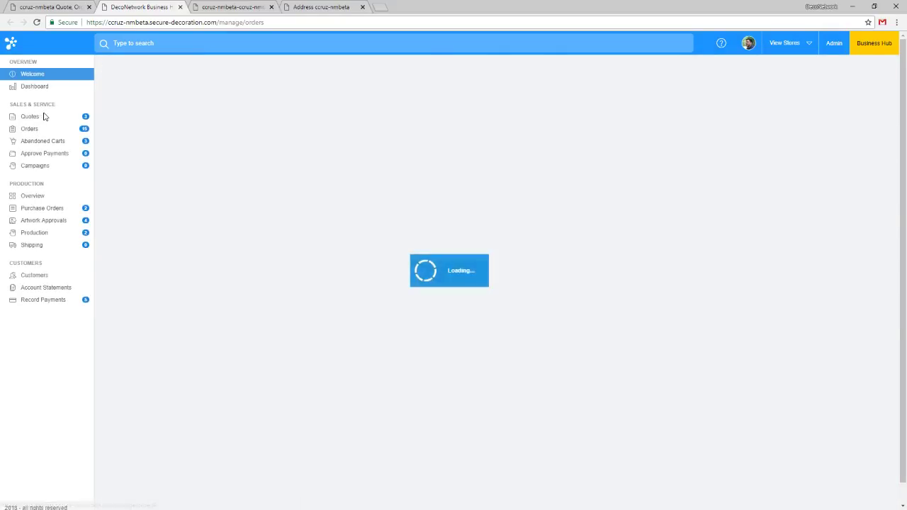
click(833, 70)
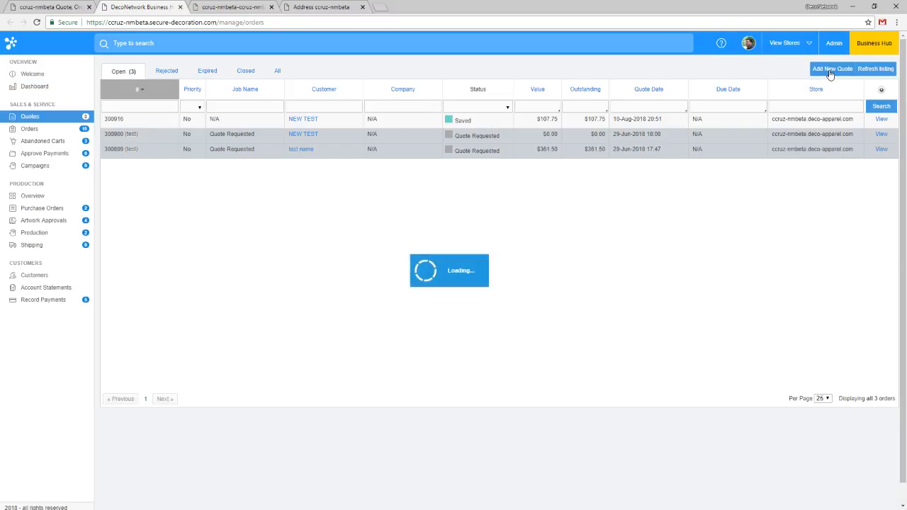
click(190, 143)
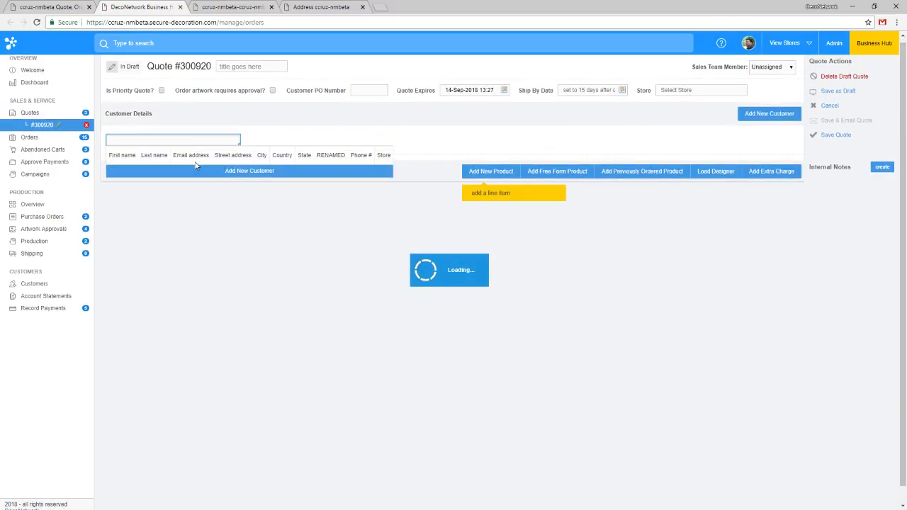
click(213, 175)
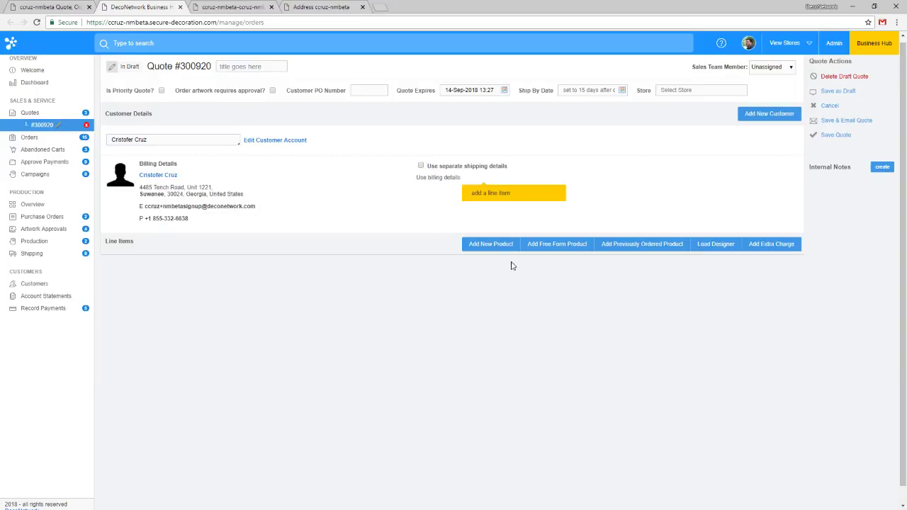
- Add the 39VR V-Neck T-Shirt to the new quote, check its size and price breakdown, and keep the quantity at M x 1
click(490, 244)
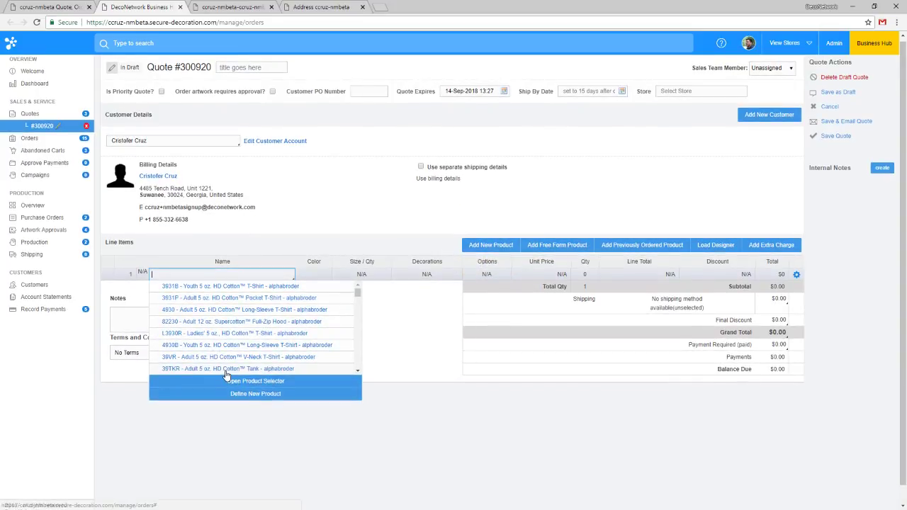
click(220, 357)
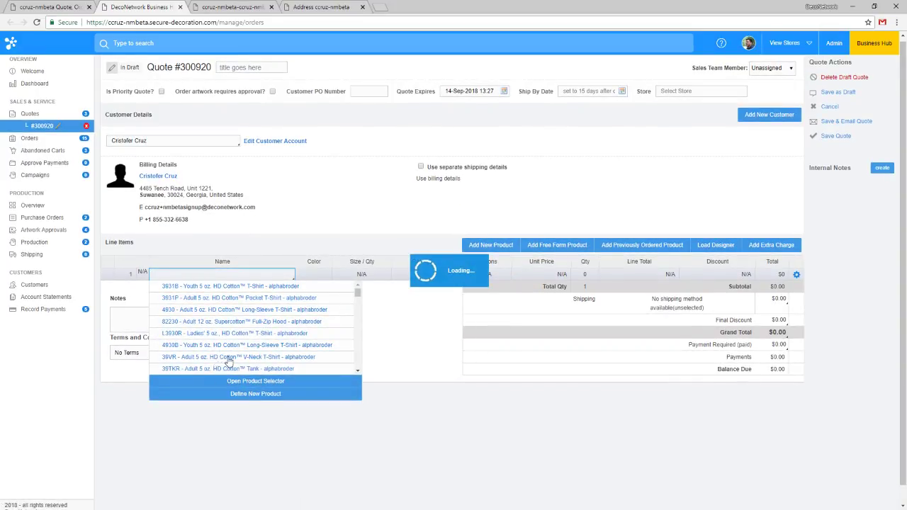
click(391, 275)
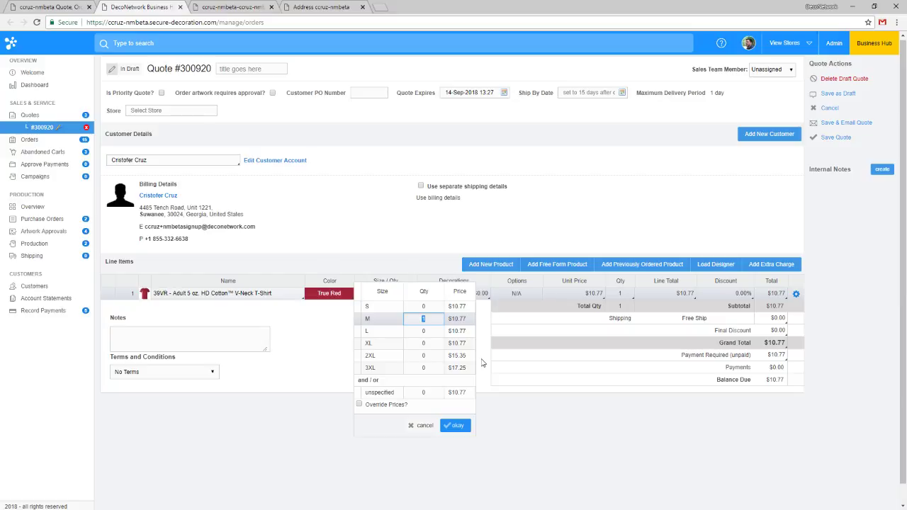
key(Return)
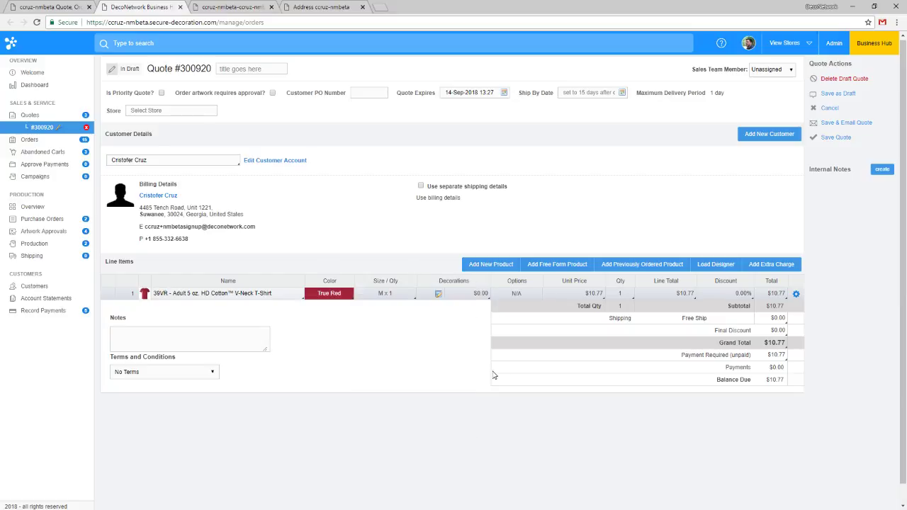
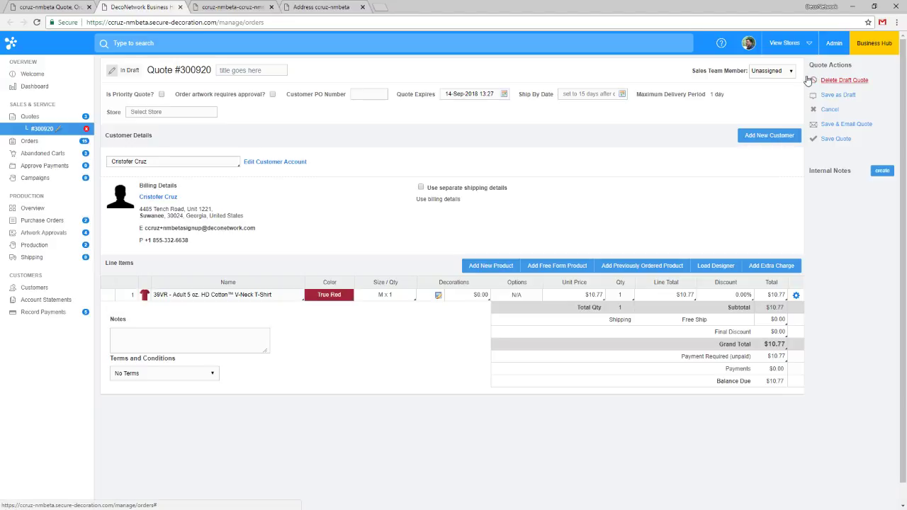
- Open the Youth 5 oz. HD Cotton T-Shirt (3931B) from the admin's product list and view its pricing breakdown
click(238, 7)
mouse_move(23, 128)
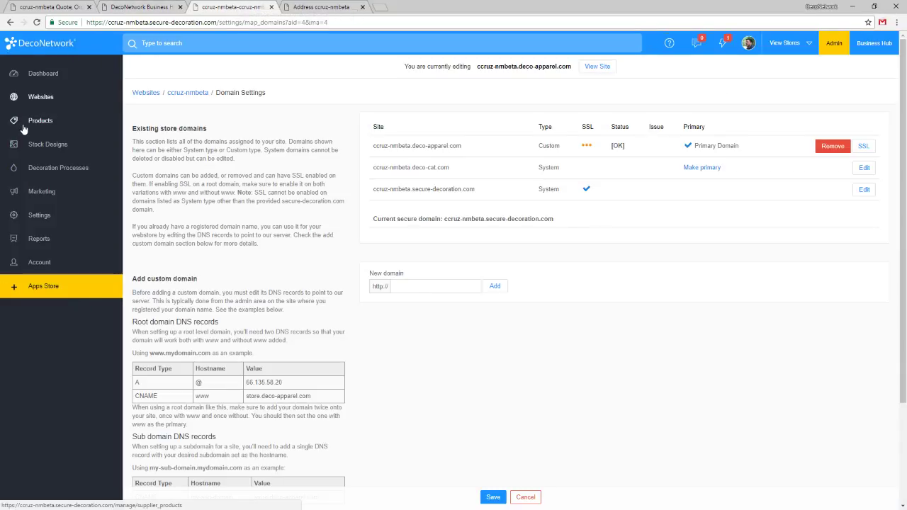
click(24, 128)
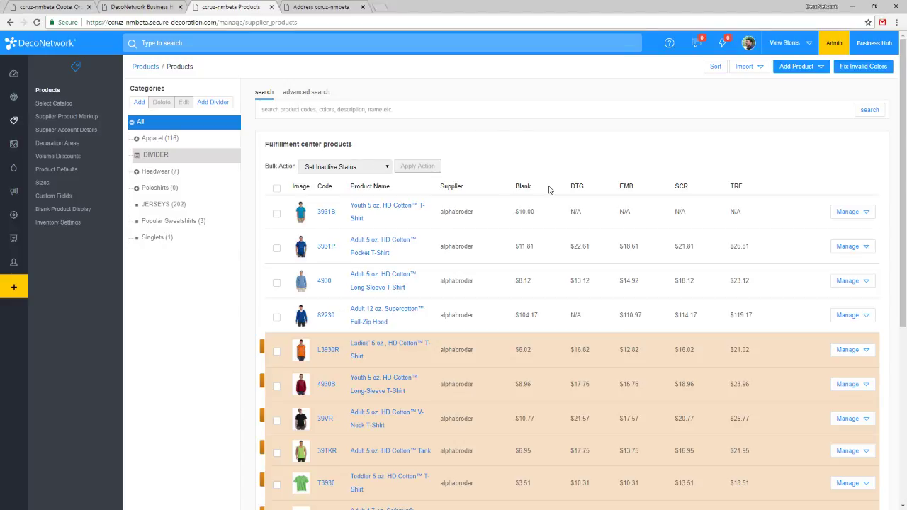
click(849, 213)
click(827, 234)
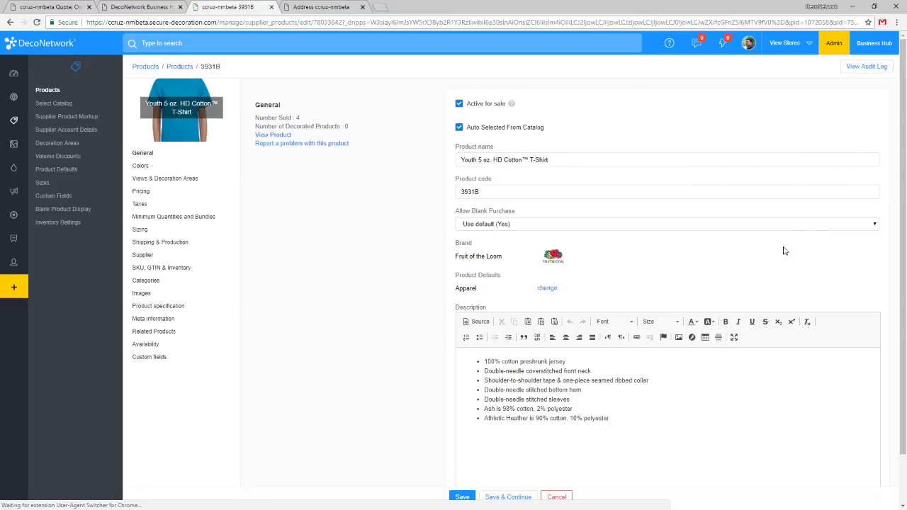
click(159, 191)
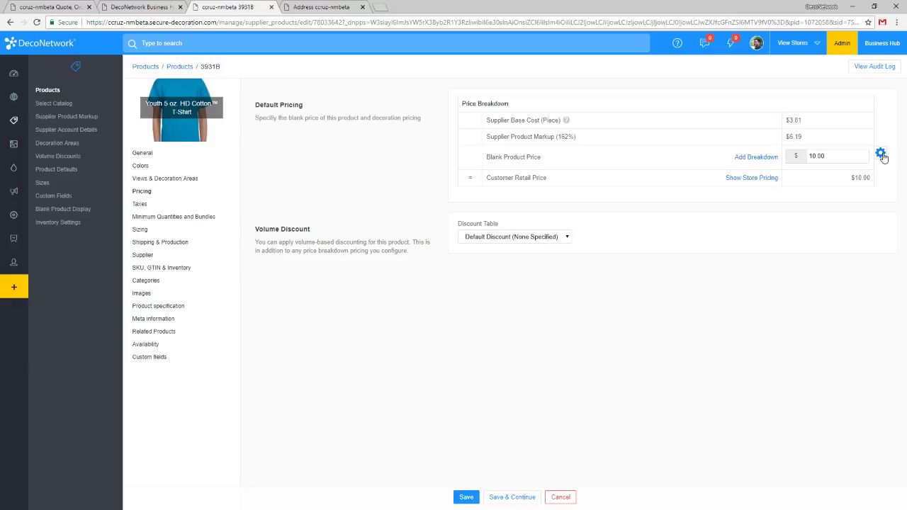
- Open the Ladies' 5 oz. HD Cotton T-Shirt (L3930R) from the product list and review its sizing, colors and pricing
click(69, 92)
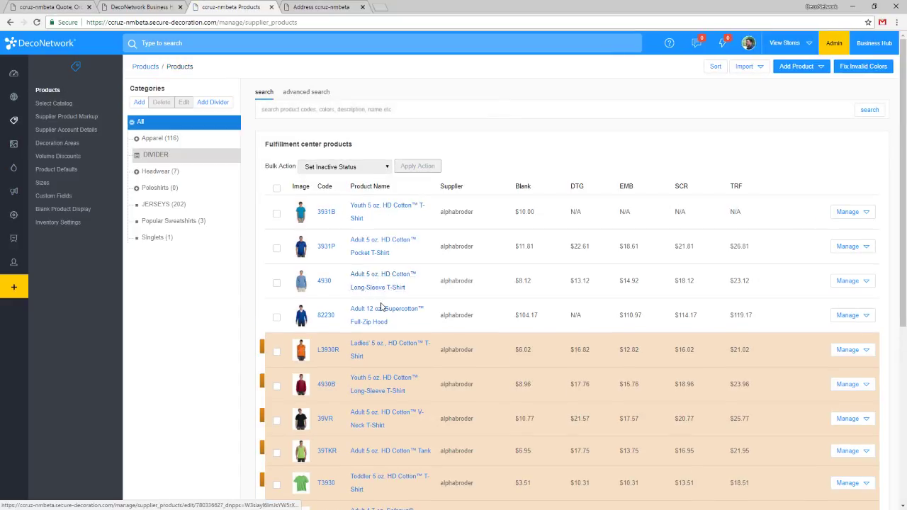
click(388, 345)
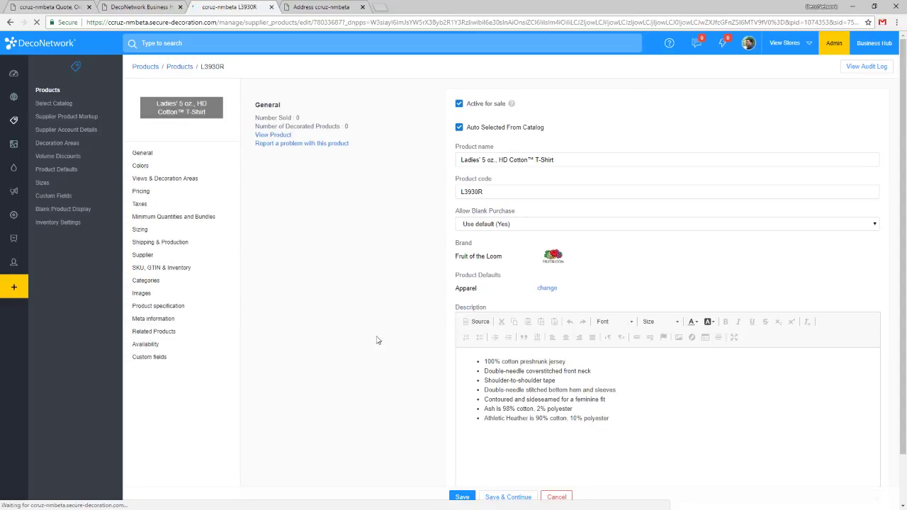
click(141, 231)
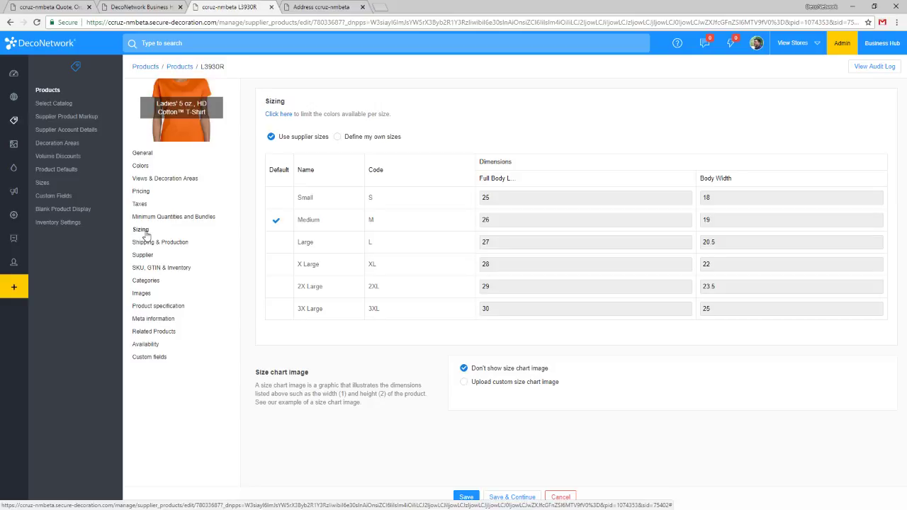
click(146, 170)
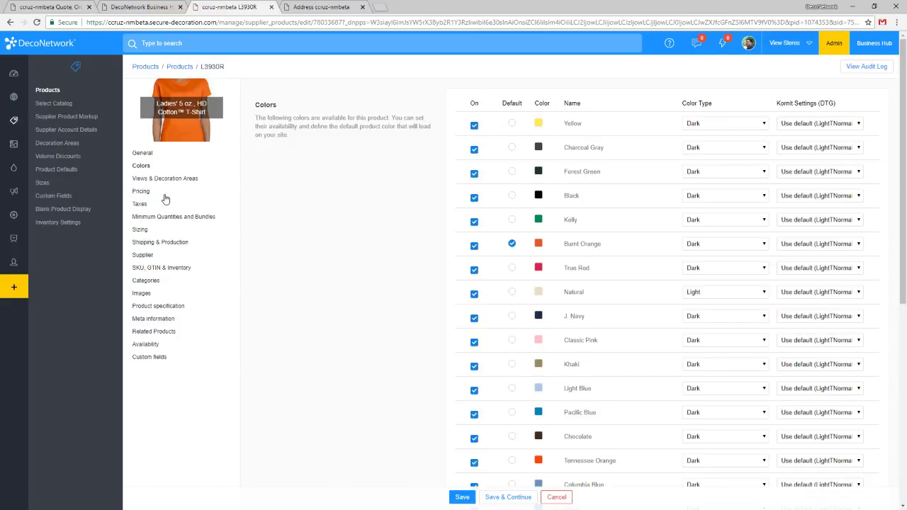
click(158, 195)
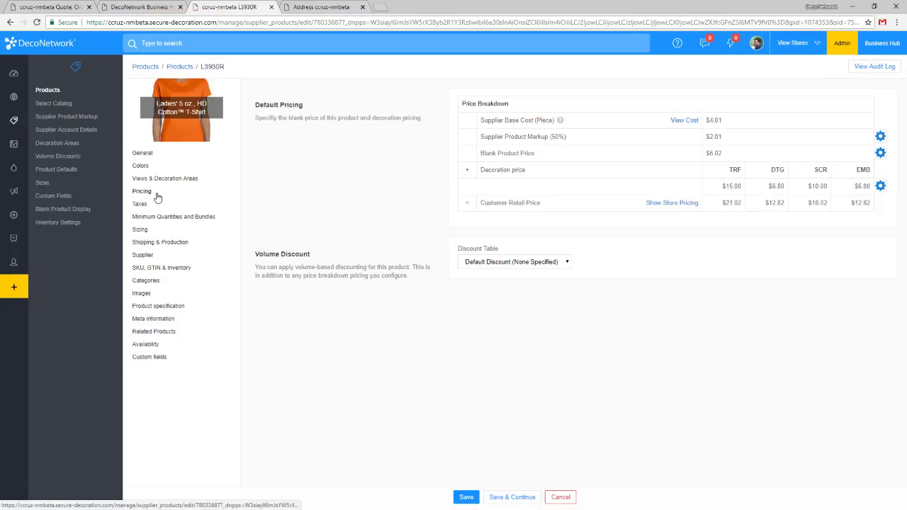
- Review the blank product price options for L3930R and view its supplier SKU costs by color and size
click(881, 154)
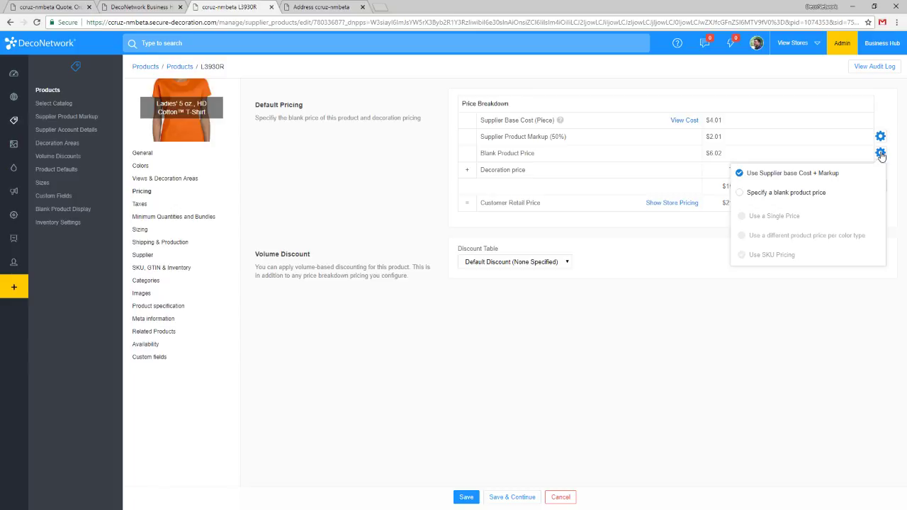
click(689, 174)
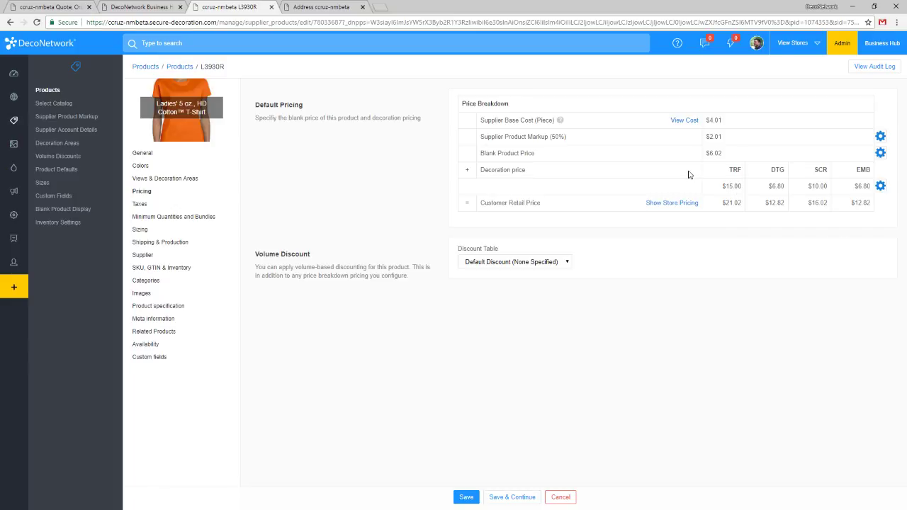
click(684, 121)
scroll(559, 128, down, 1)
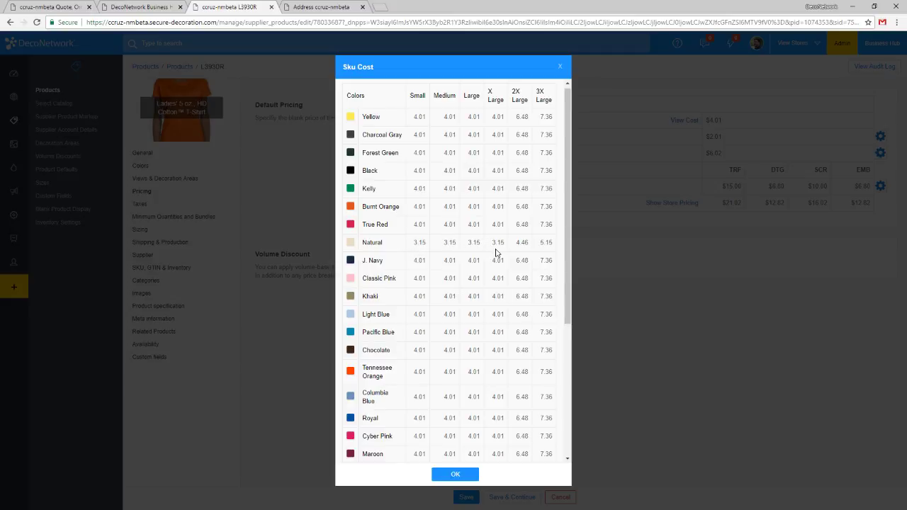
scroll(496, 245, down, 3)
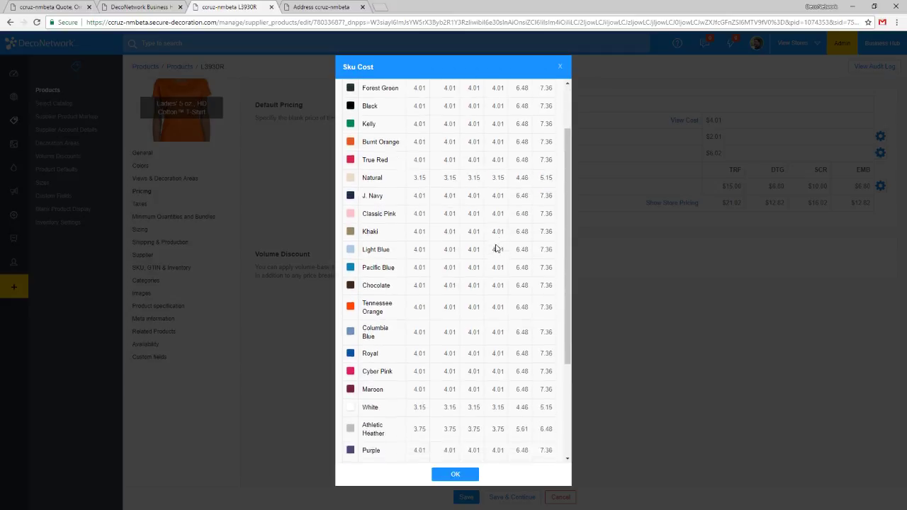
scroll(496, 247, down, 2)
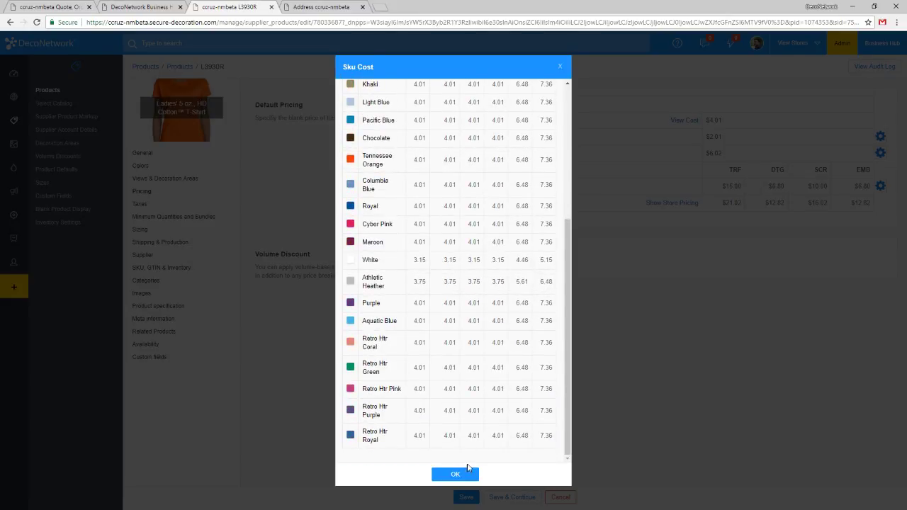
click(457, 474)
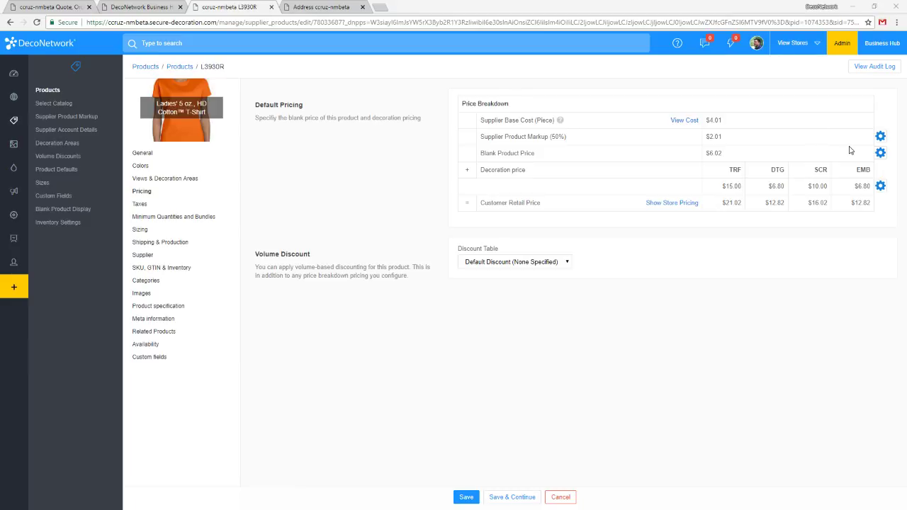
- Try specifying a blank product price for L3930R using a single price for all colors and sizes
click(881, 154)
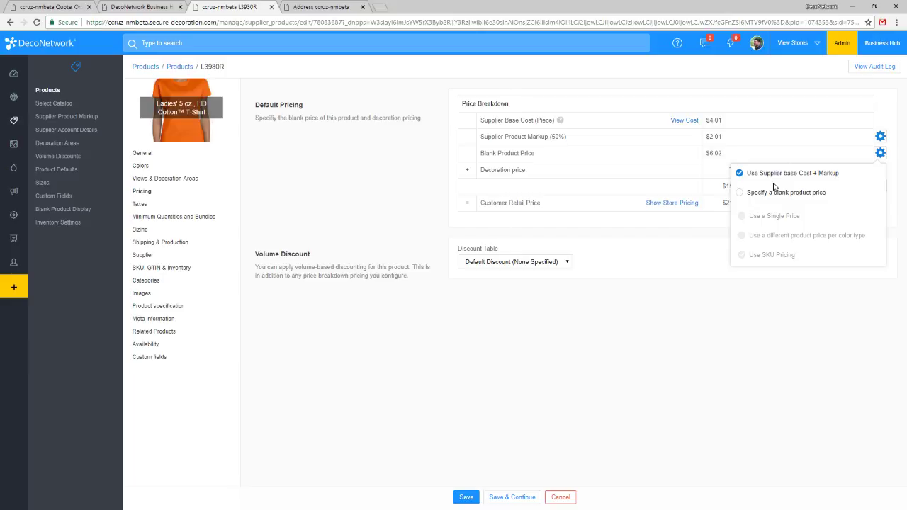
click(678, 177)
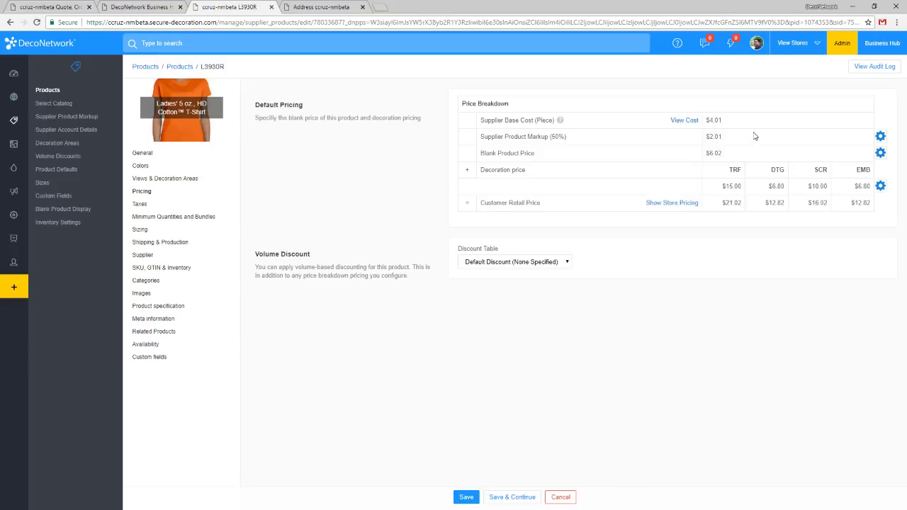
click(881, 155)
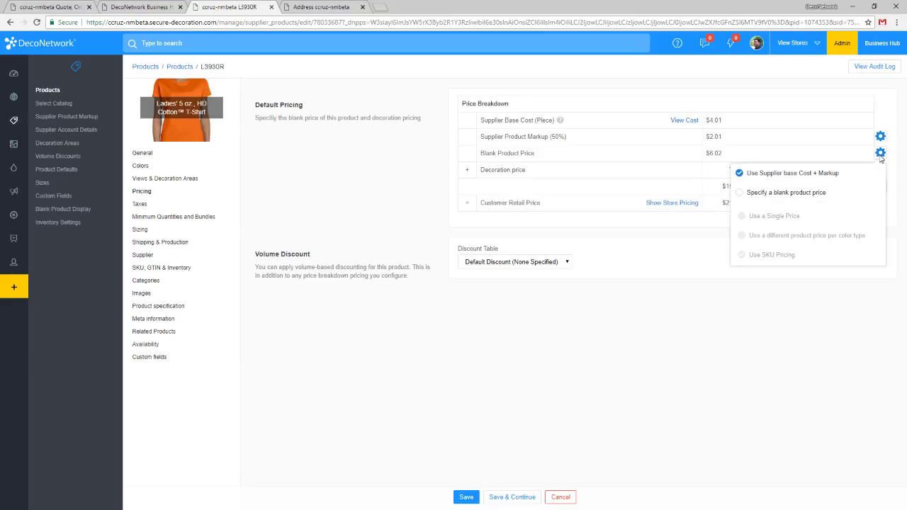
click(798, 196)
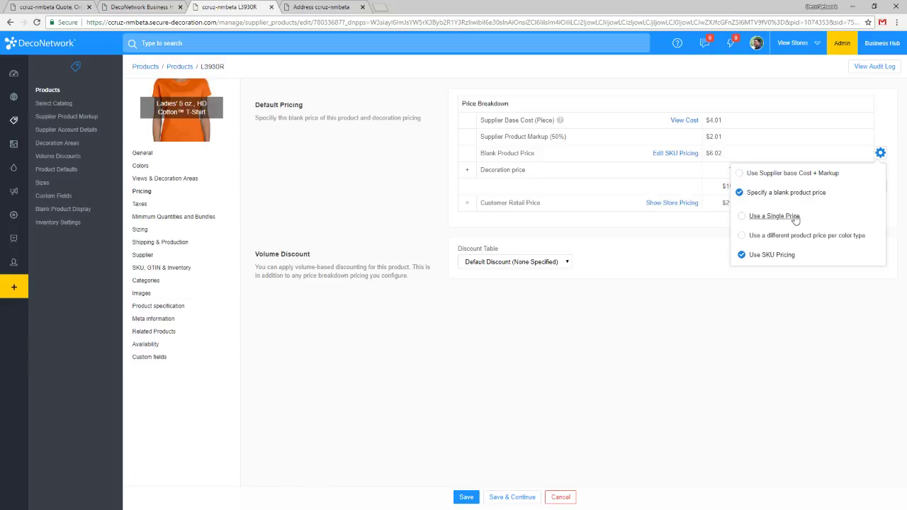
click(795, 218)
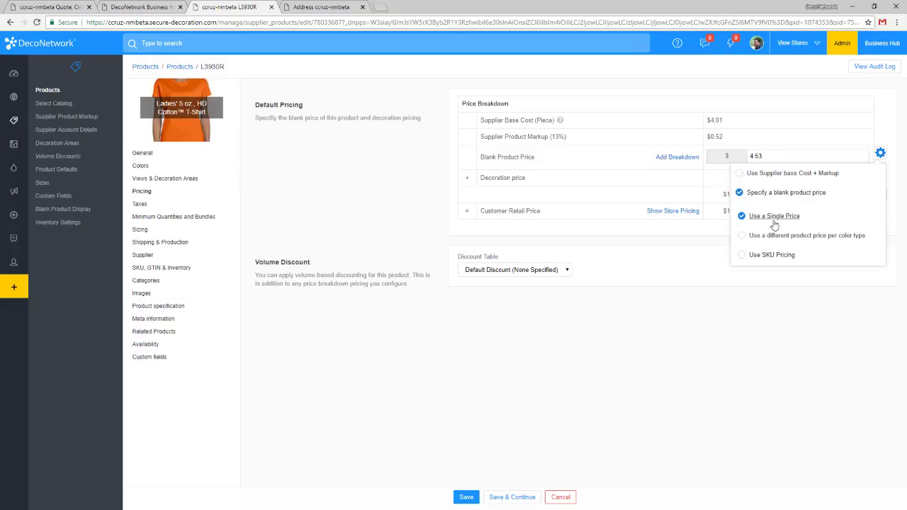
- Try a different product price per color type for L3930R and check the white, light and dark product choices
click(780, 236)
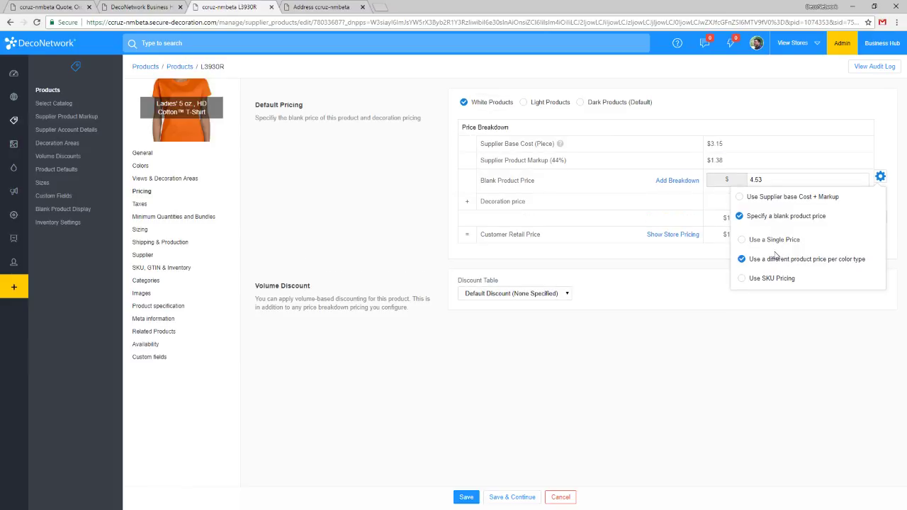
click(481, 106)
click(556, 103)
click(618, 103)
click(544, 108)
click(502, 108)
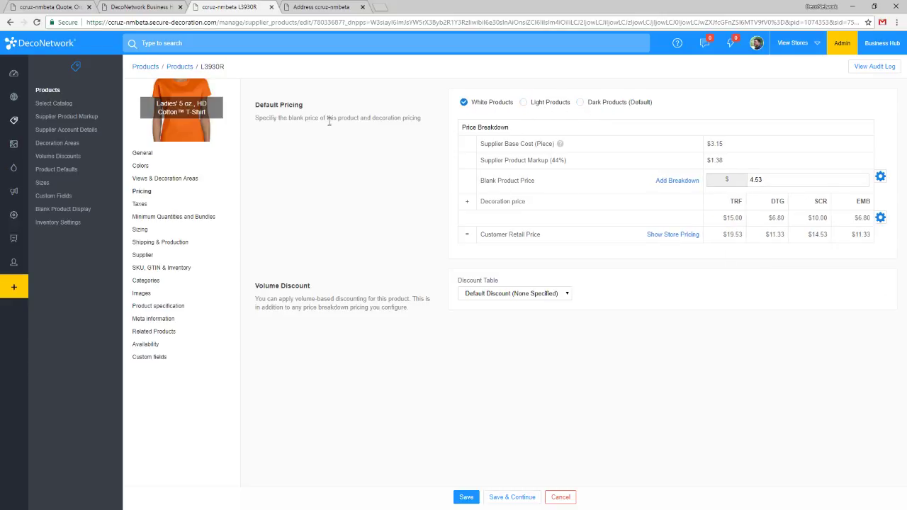
- Select products 3931B, 3931P, 4930 and 82230 in the product list and open the bulk Modify Base Prices page for them
click(53, 93)
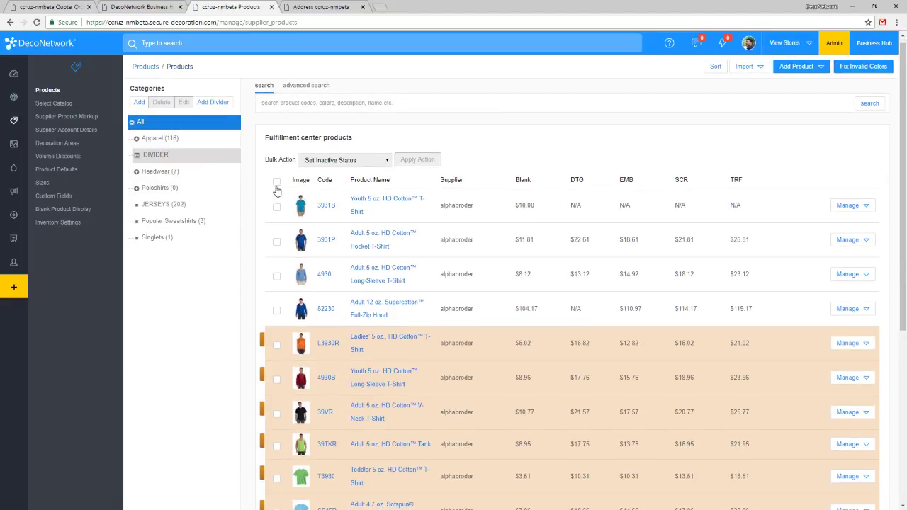
click(277, 206)
click(276, 241)
click(277, 275)
click(277, 308)
click(355, 162)
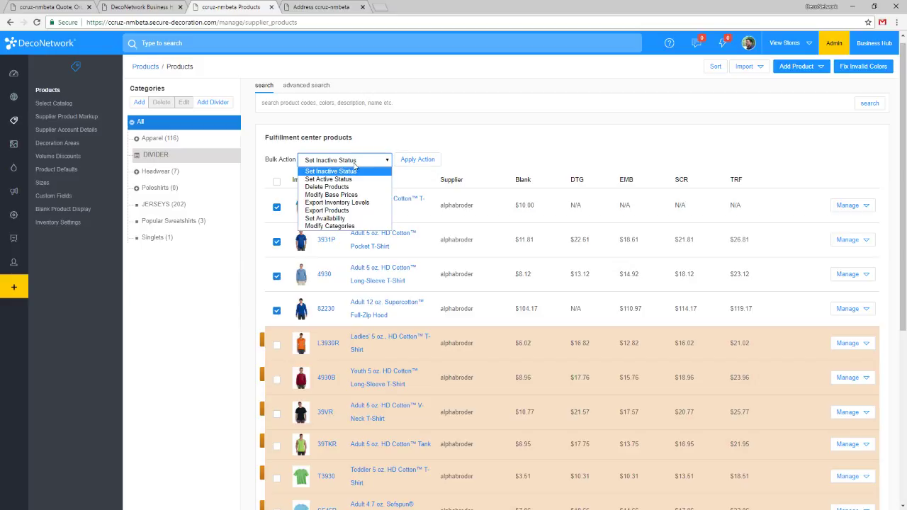
click(343, 195)
click(420, 161)
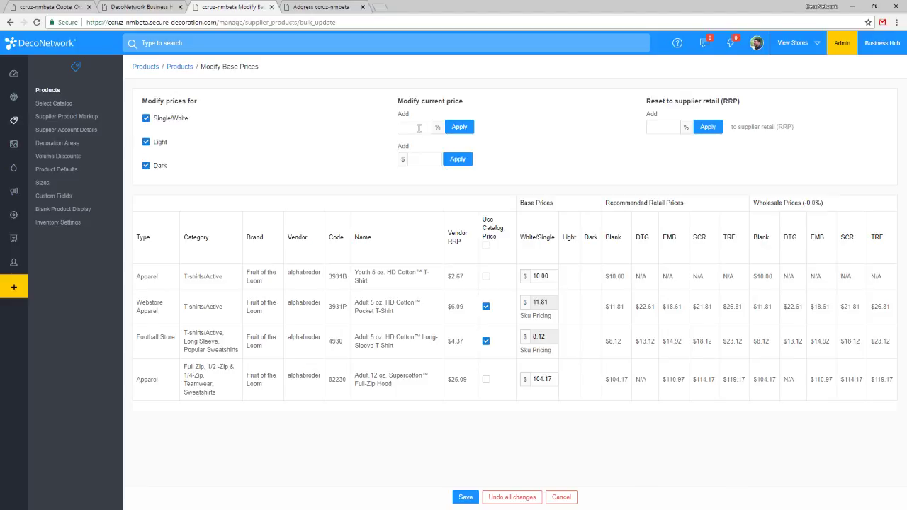
- Review the percentage, dollar and supplier retail (RRP) price adjustment fields, and return to the product list without changes
click(419, 129)
click(427, 157)
click(661, 129)
click(10, 22)
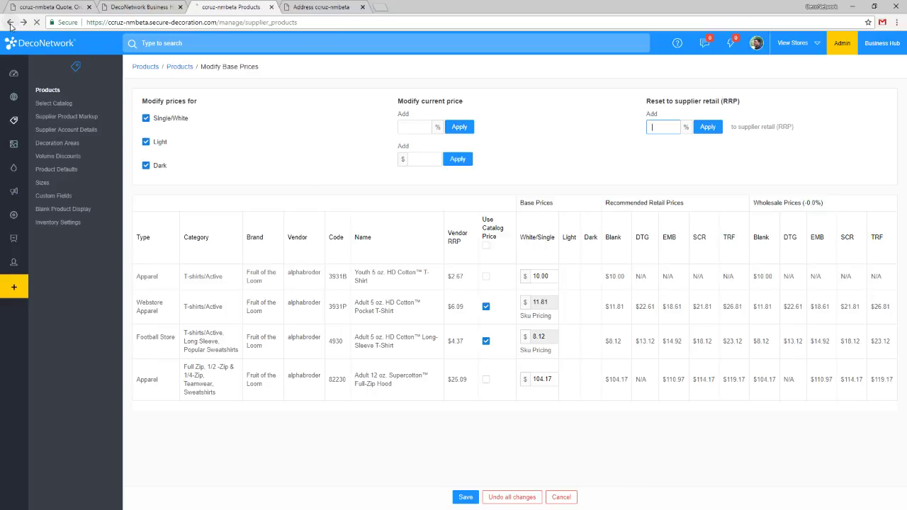
- Open the pricing of the Youth 5 oz. HD Cotton T-Shirt (3931B) and try basing its blank price on supplier base cost plus markup
click(370, 202)
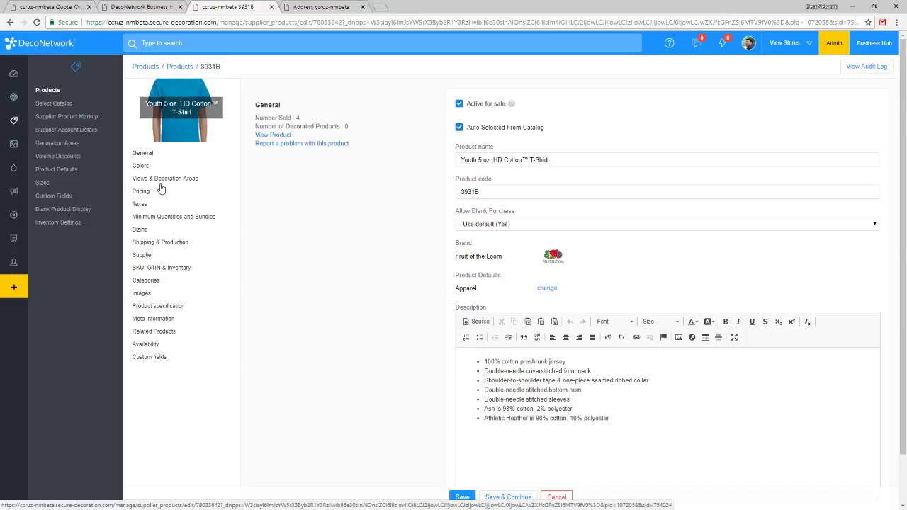
click(144, 192)
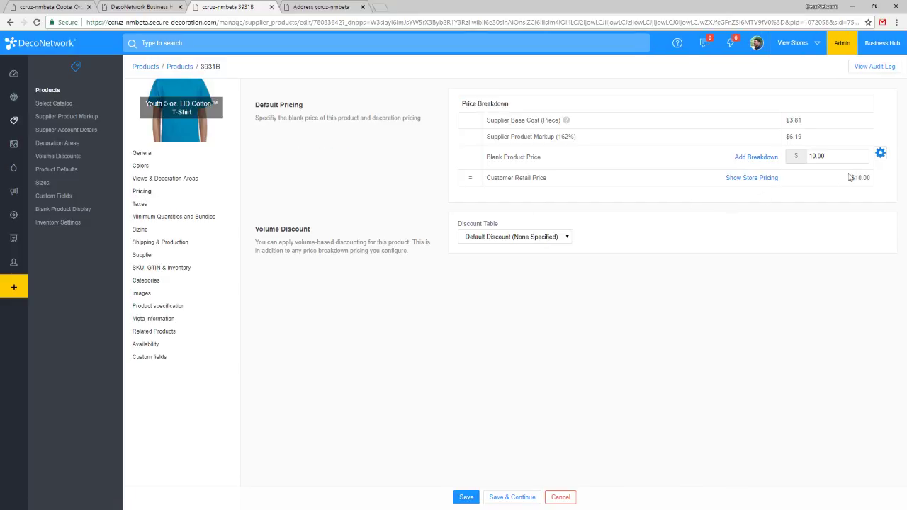
click(881, 153)
click(762, 174)
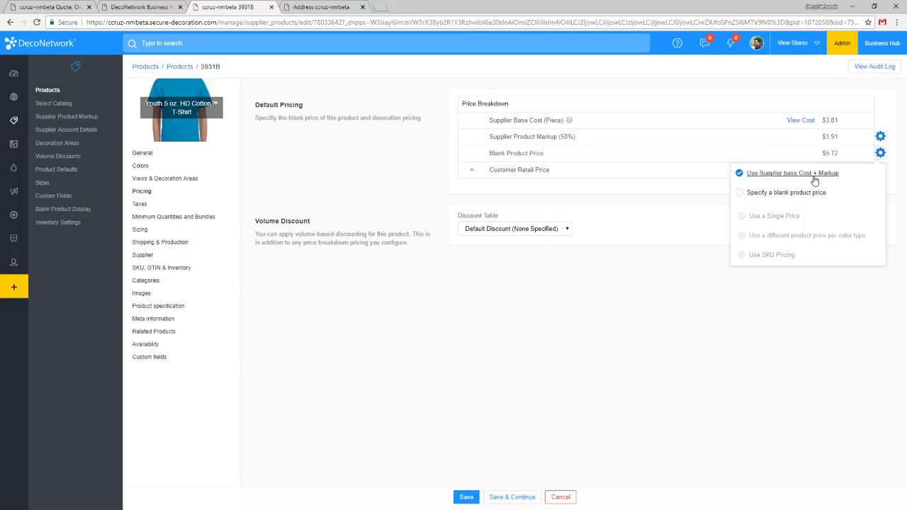
click(715, 151)
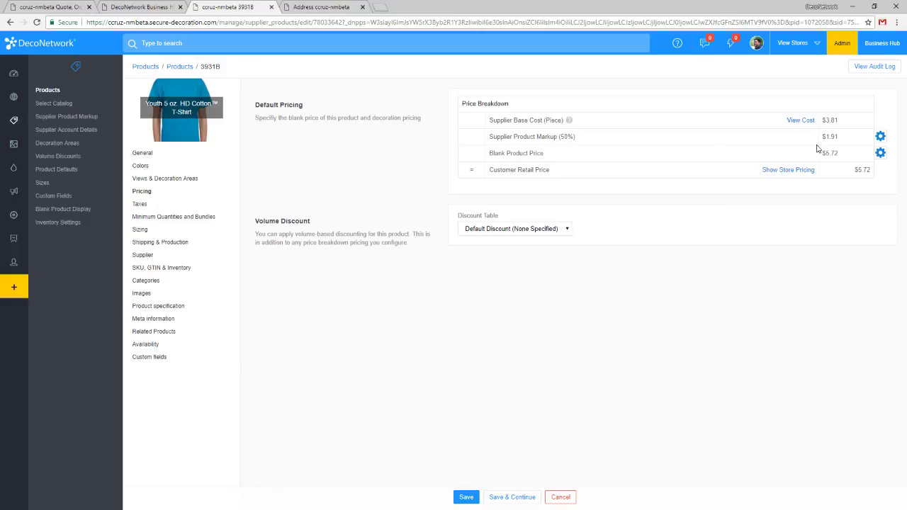
click(880, 137)
click(879, 138)
drag(845, 120, 815, 121)
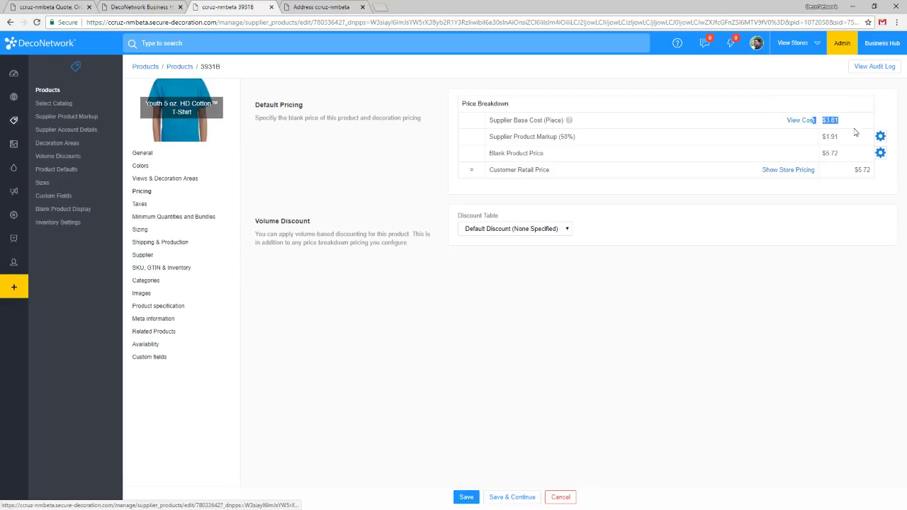
- Try specifying a single blank product price of $20 for 3931B and compare its markup with the supplier base cost
click(881, 154)
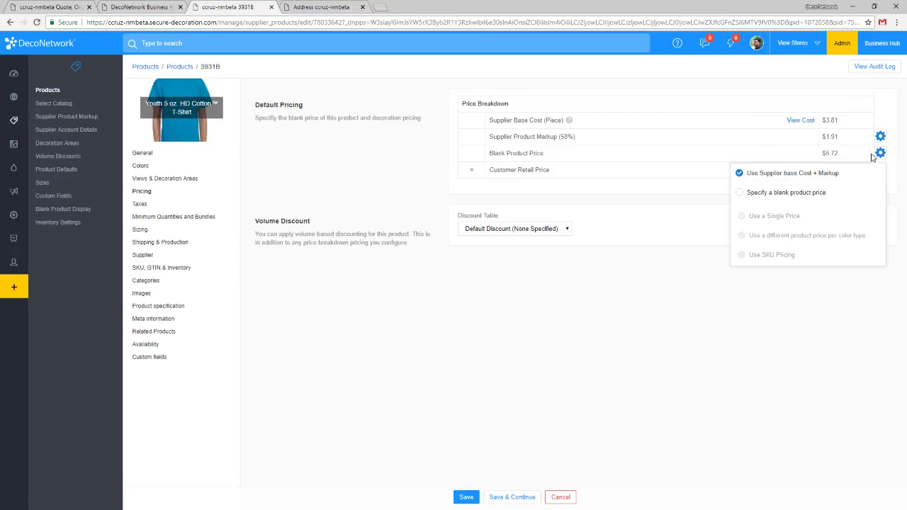
click(815, 192)
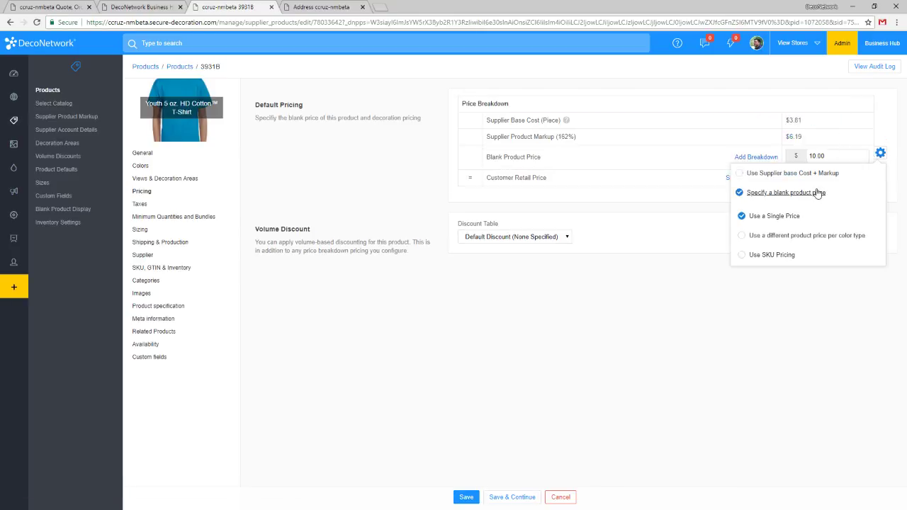
click(832, 157)
text(20)
drag(822, 144, 773, 144)
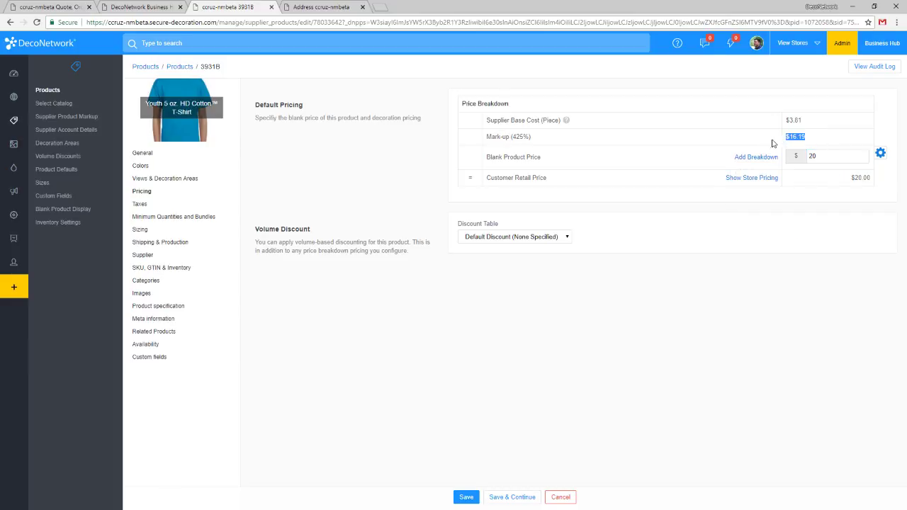
click(822, 153)
click(820, 145)
drag(807, 125, 779, 119)
click(523, 185)
- Open the alphabroder supplier account details and review the Piece, Dozen and Case choices for the price to use
click(82, 135)
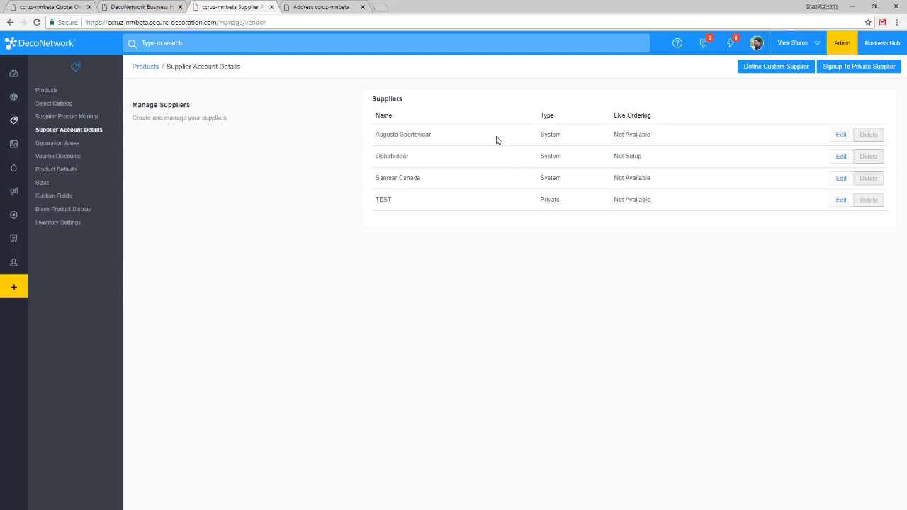
click(837, 156)
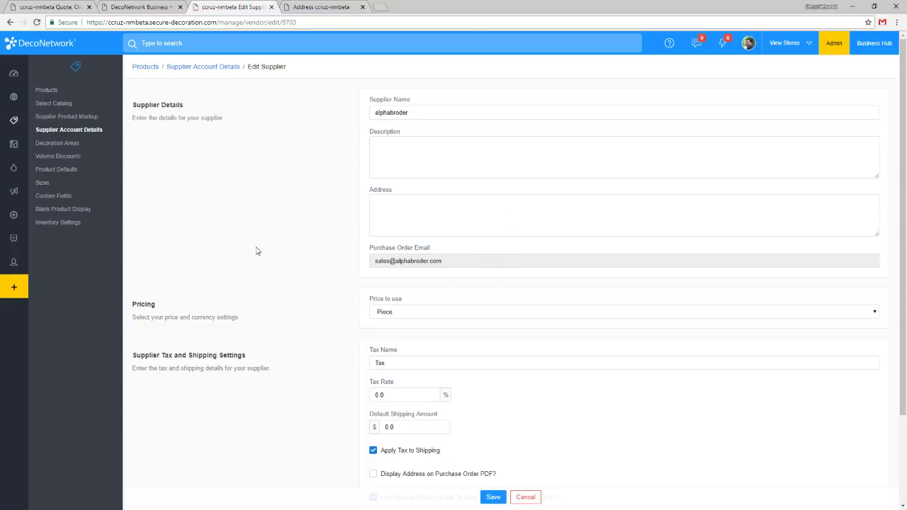
click(53, 132)
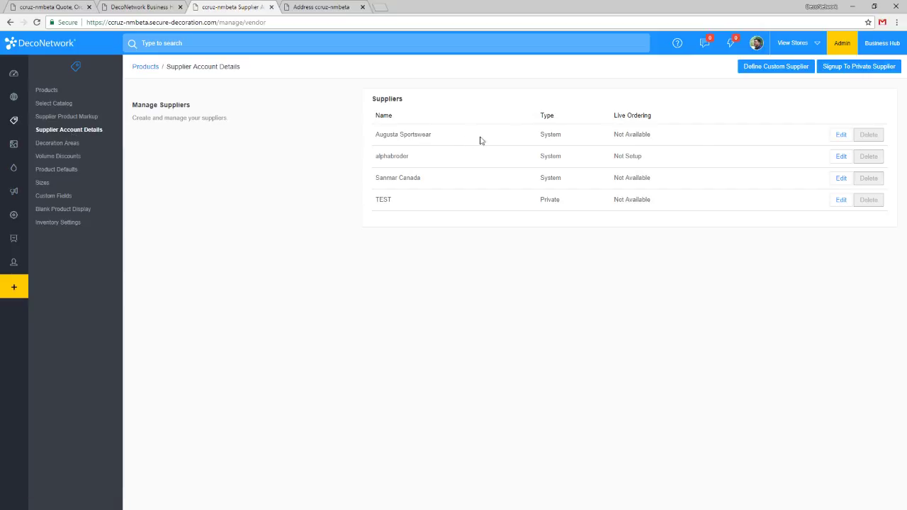
click(835, 155)
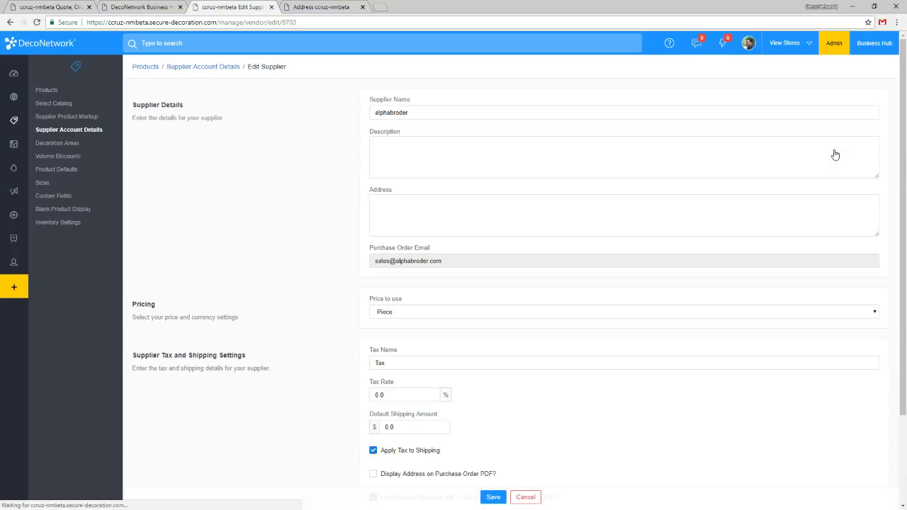
scroll(419, 256, down, 1)
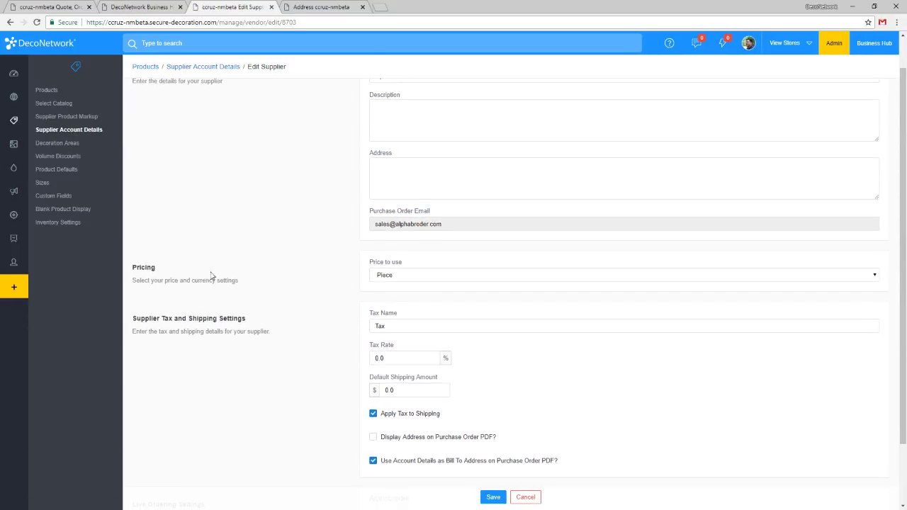
click(417, 275)
click(417, 278)
click(405, 277)
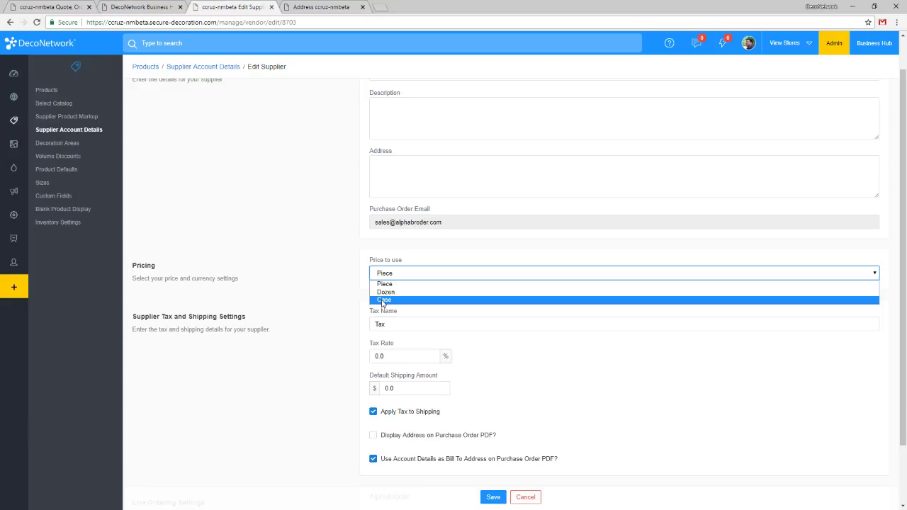
click(289, 269)
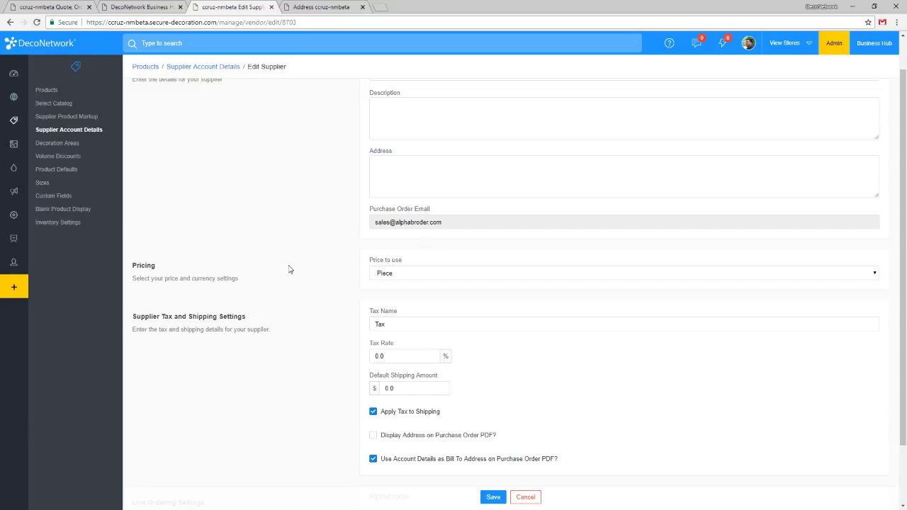
- Return to the full product list and look over the fulfillment center products and their prices
click(45, 95)
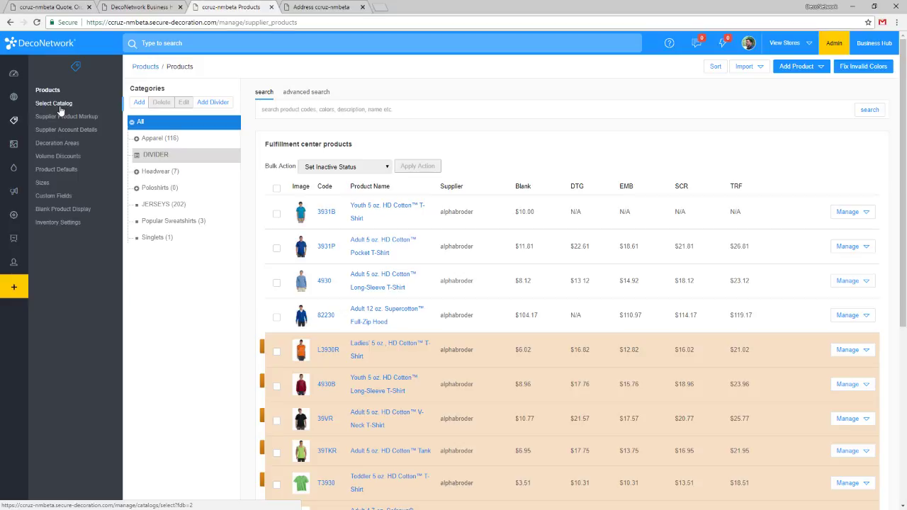
scroll(243, 252, down, 1)
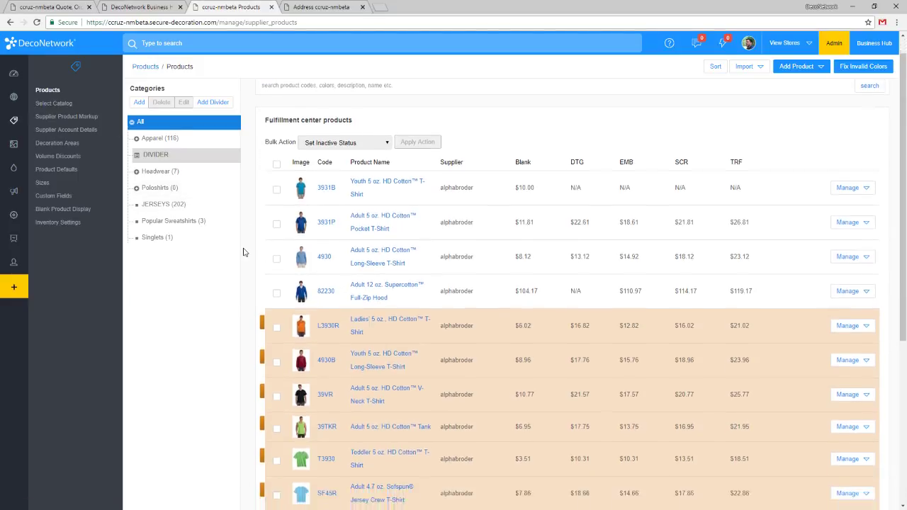
scroll(49, 107, up, 1)
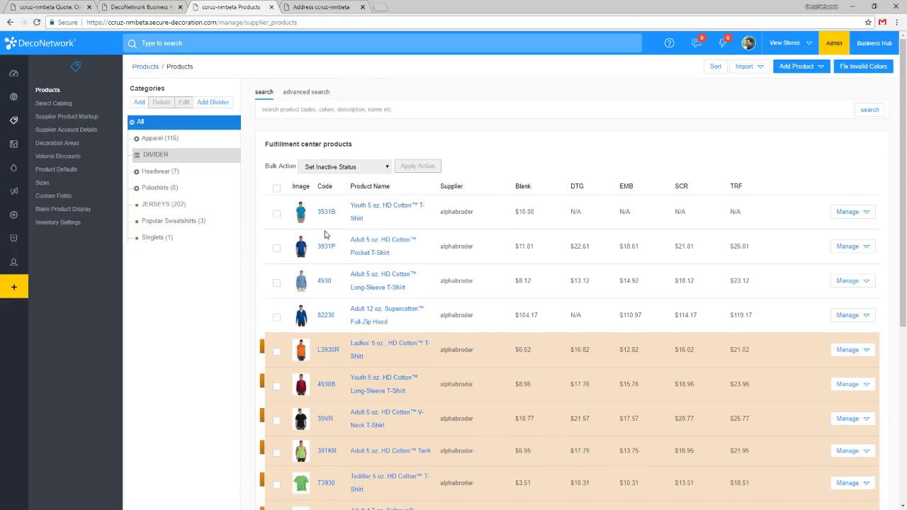
- Open the sizing settings of the Adult 4.7 oz. Sofspun Jersey Crew T-Shirt (SF45R) and bring up its size/color combinations
scroll(328, 230, down, 4)
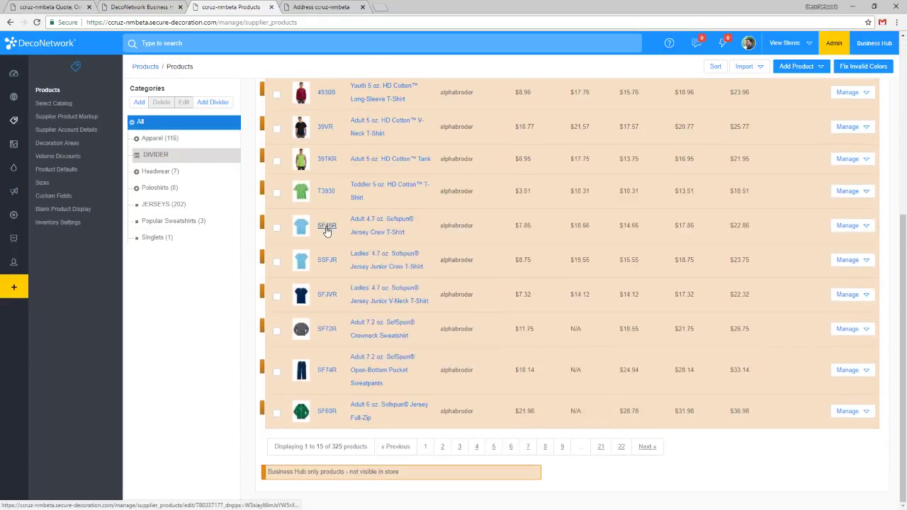
click(849, 226)
click(822, 248)
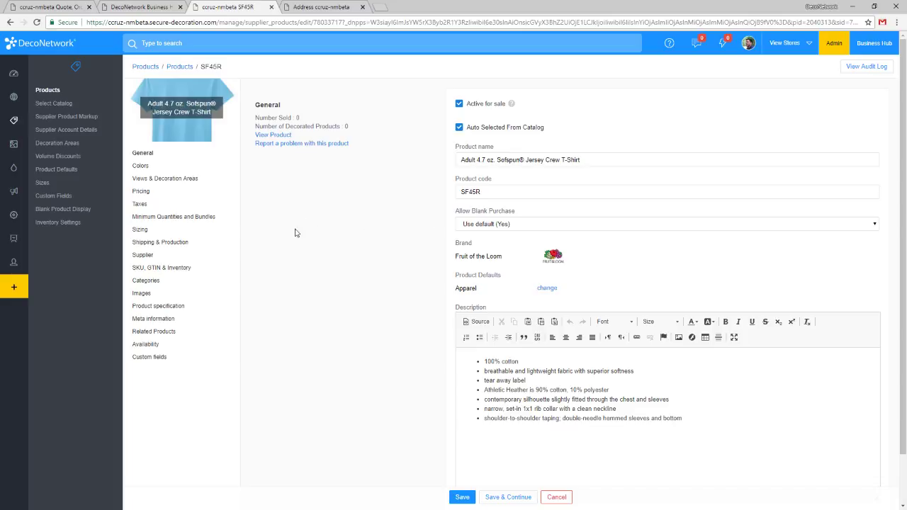
click(141, 231)
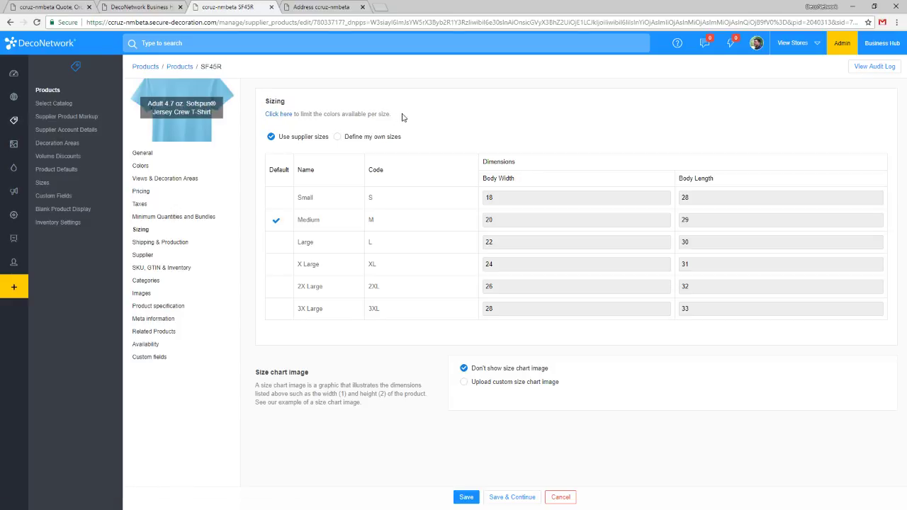
click(279, 115)
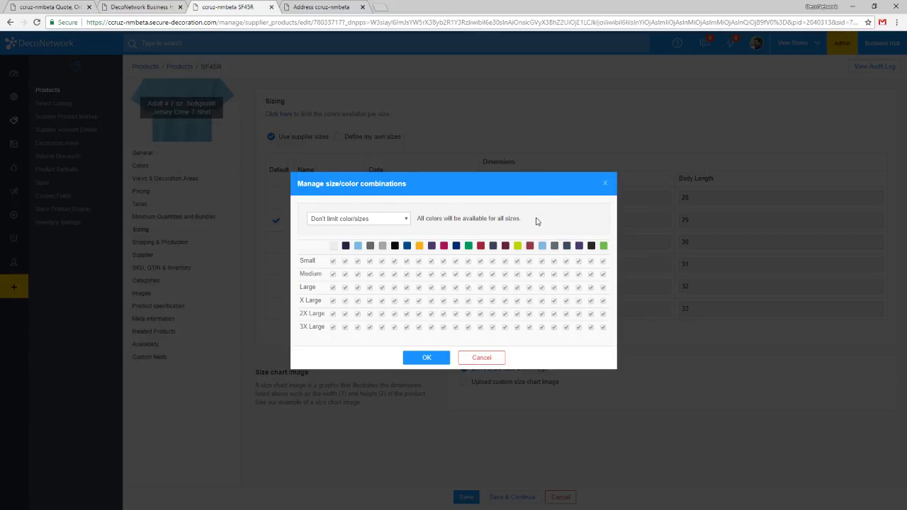
- Compare the size/color restriction choices and set the combinations to Limit color/sizes
click(348, 223)
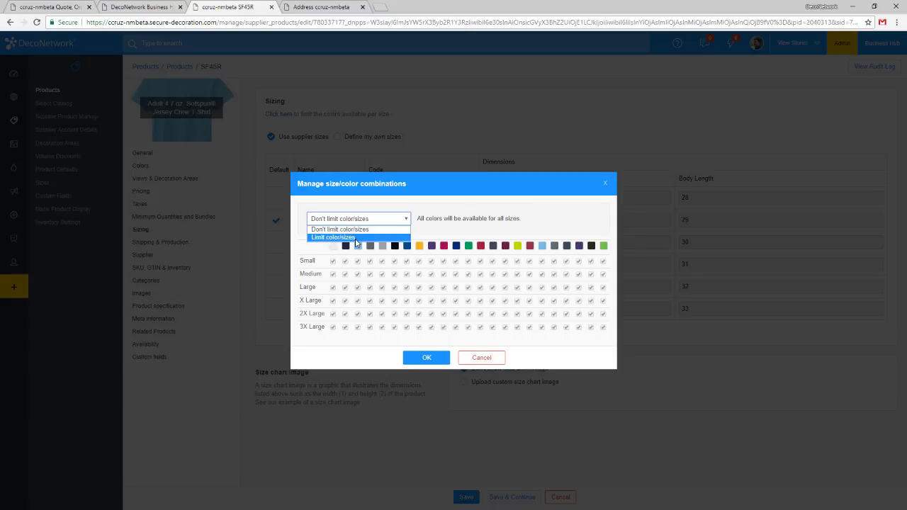
click(358, 229)
click(358, 221)
click(351, 204)
click(335, 222)
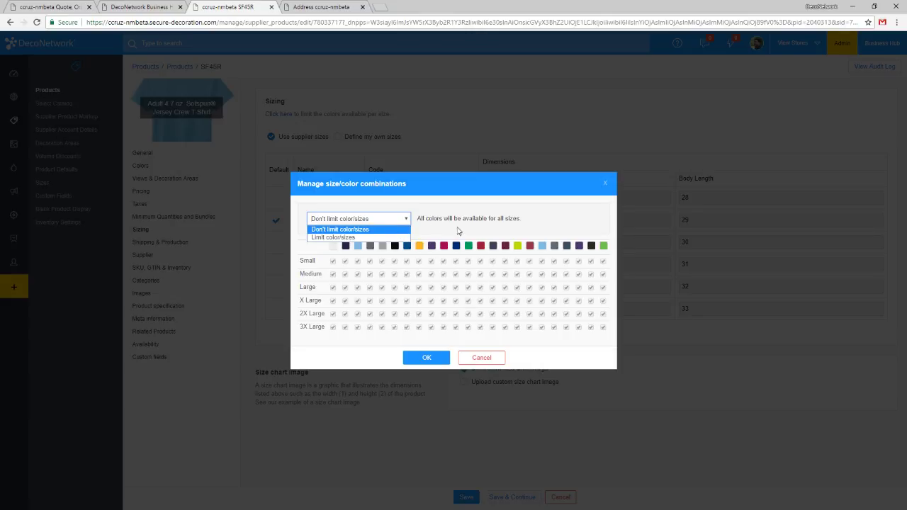
click(398, 229)
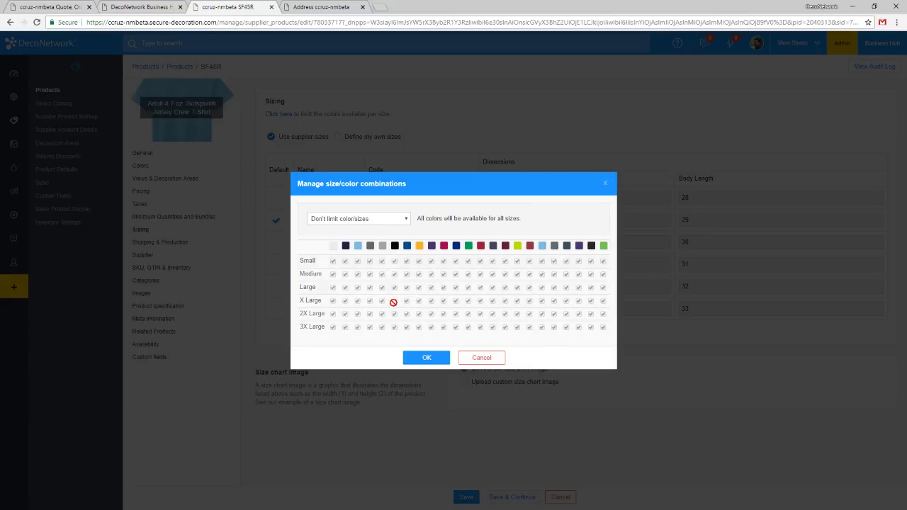
click(375, 221)
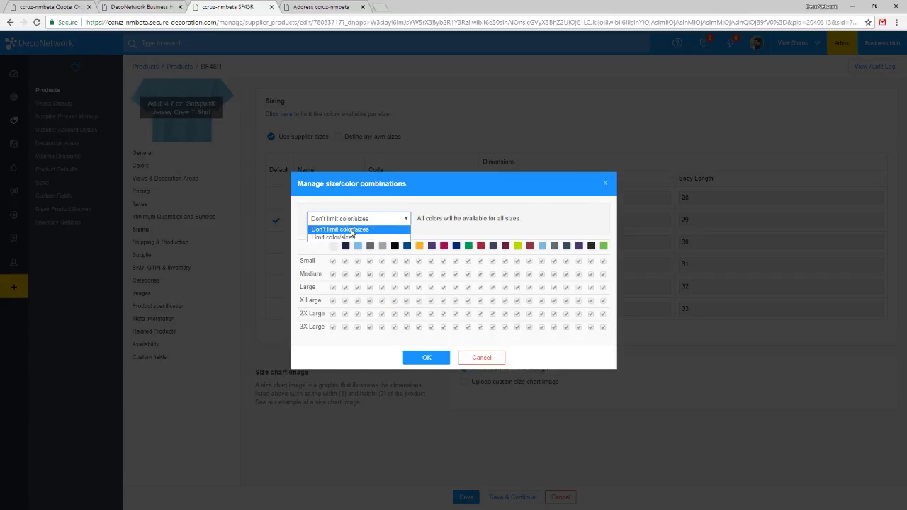
click(349, 231)
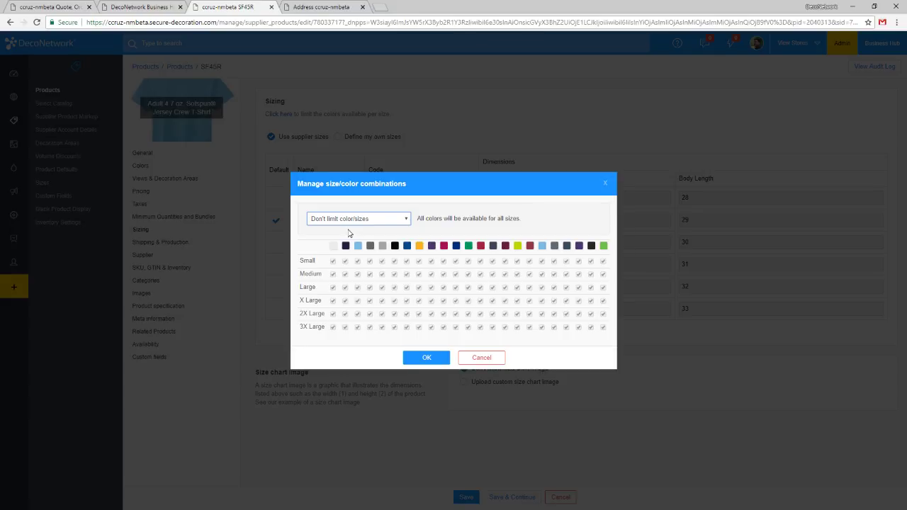
click(348, 220)
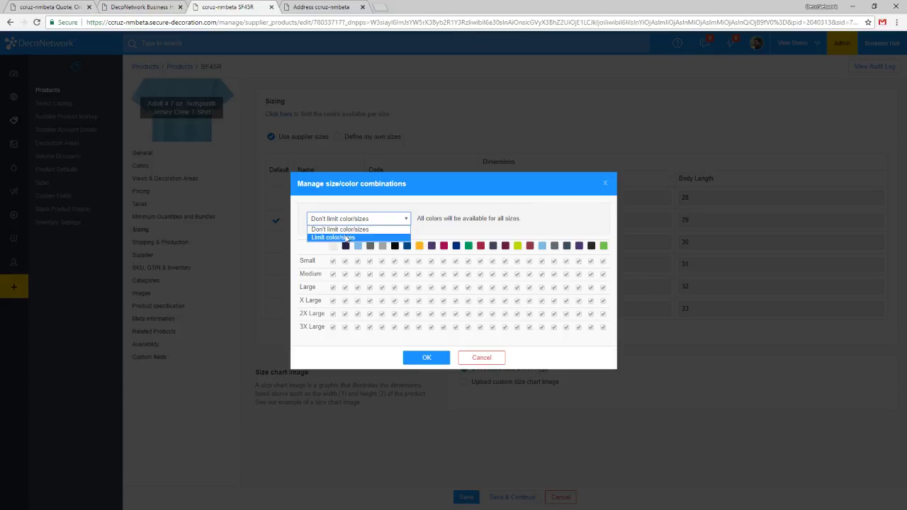
click(346, 237)
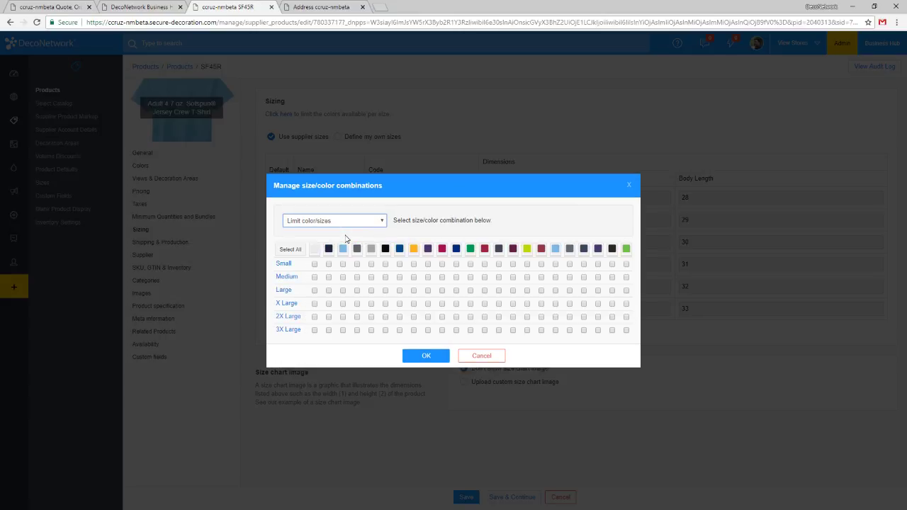
- Try enabling the first four colors in every size and the whole 3X Large row, then toggle the selection of all combinations
click(316, 251)
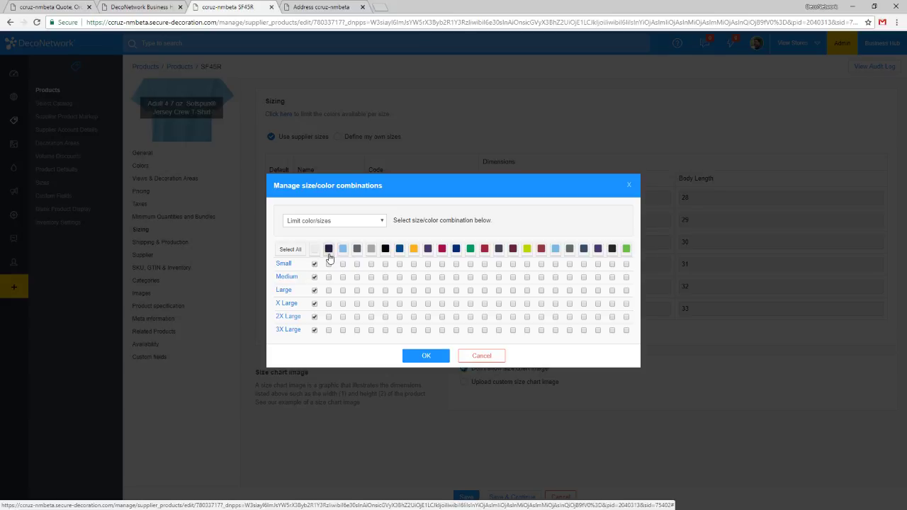
click(329, 255)
click(344, 253)
click(358, 253)
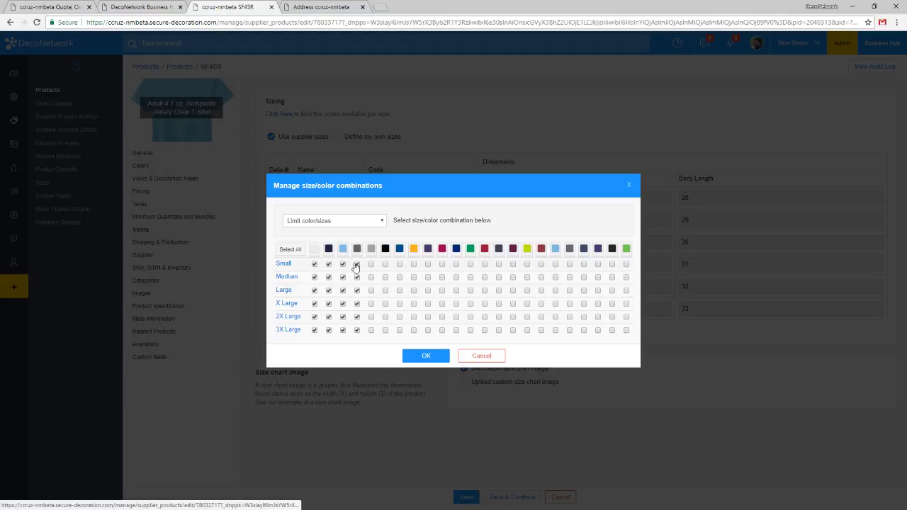
click(288, 331)
click(290, 251)
click(290, 251)
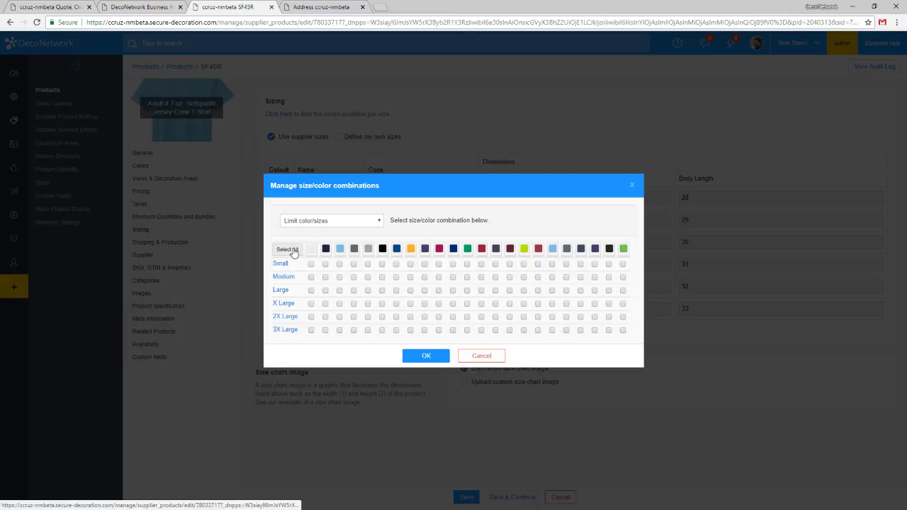
- Enable all size/color combinations except Small in lime green and in the light blue beside red, and save the product
click(289, 251)
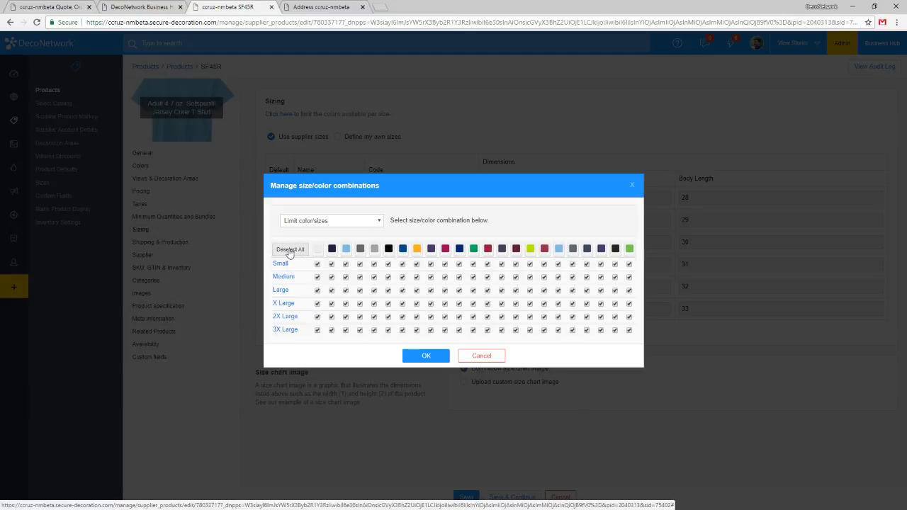
click(530, 264)
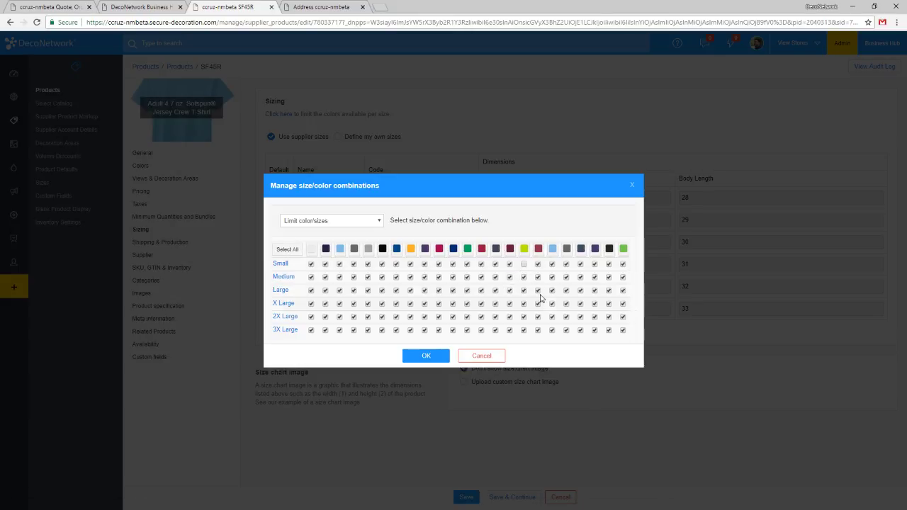
click(552, 265)
click(435, 354)
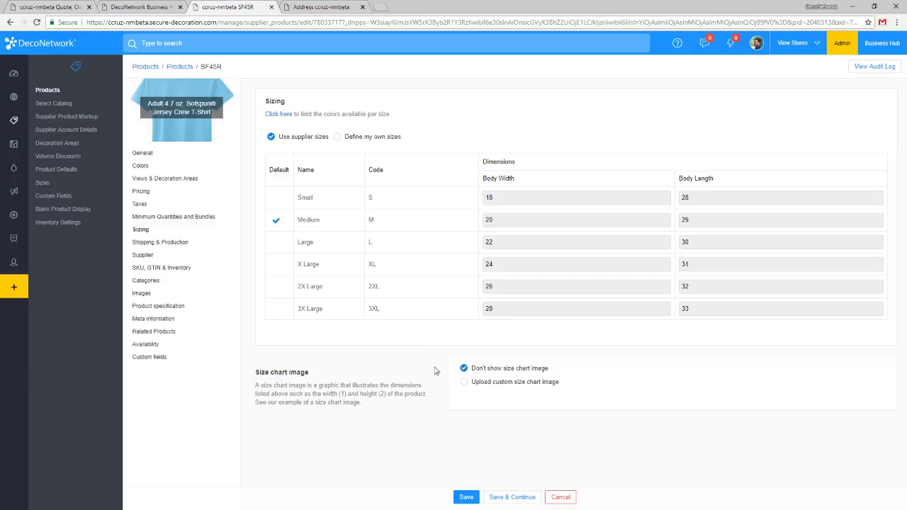
click(466, 497)
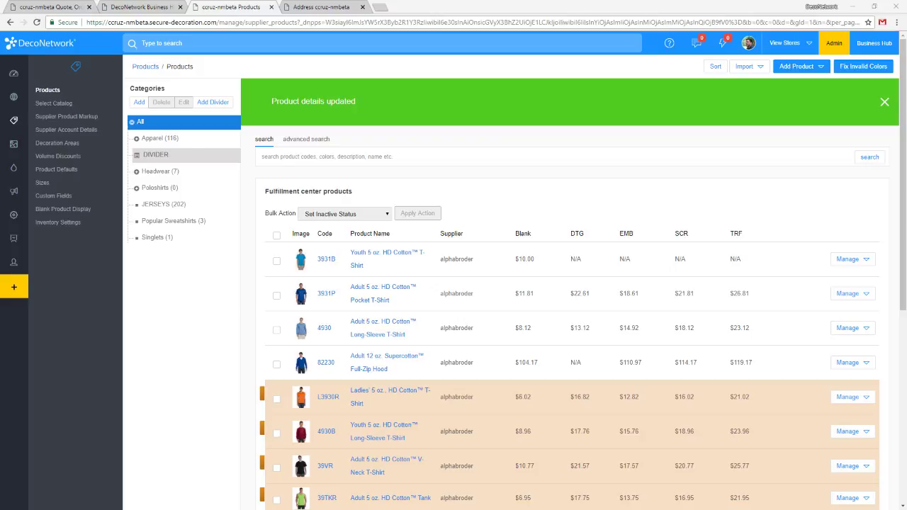
- Open the ccruz-nmbeta.deco-apparel.com store from the websites list and start editing its website pages
click(15, 97)
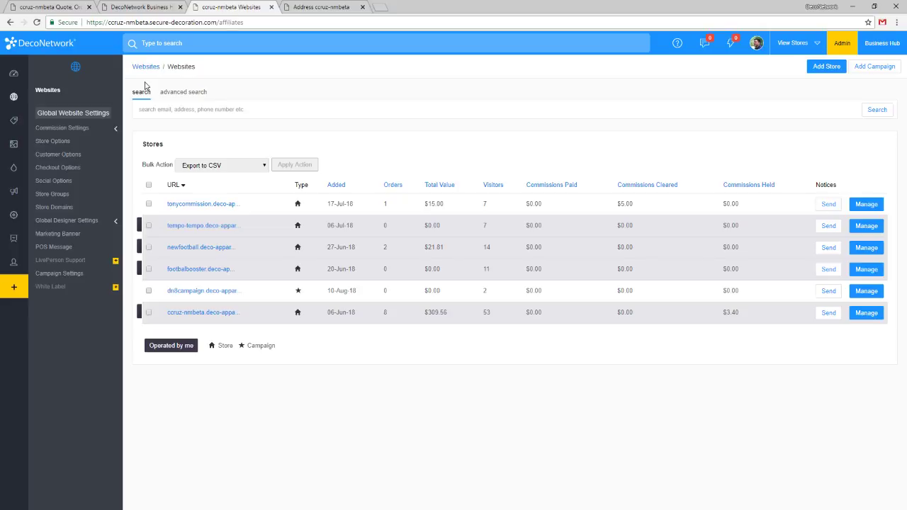
click(854, 322)
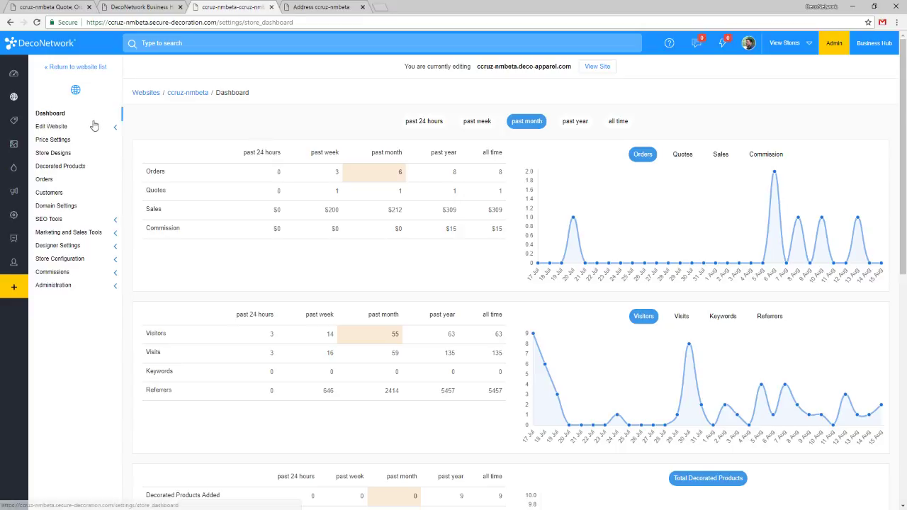
click(70, 129)
click(87, 145)
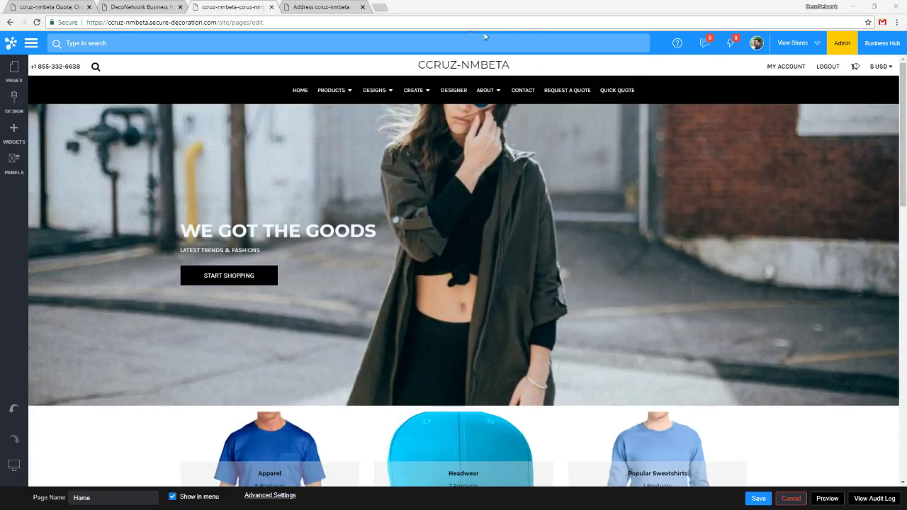
- Load the live store's home page in the other browser tab, compare it with the page editor, and return to the editor
click(329, 7)
drag(218, 22, 303, 17)
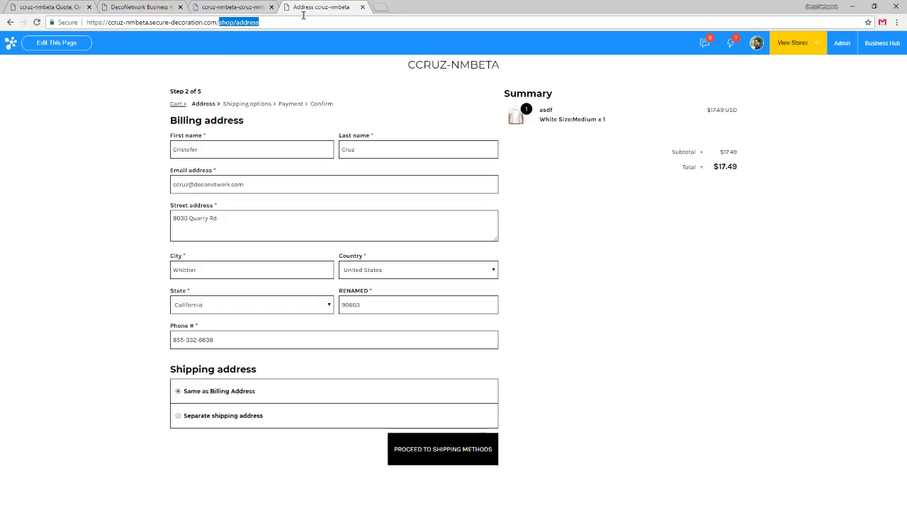
key(BackSpace)
key(Return)
click(221, 5)
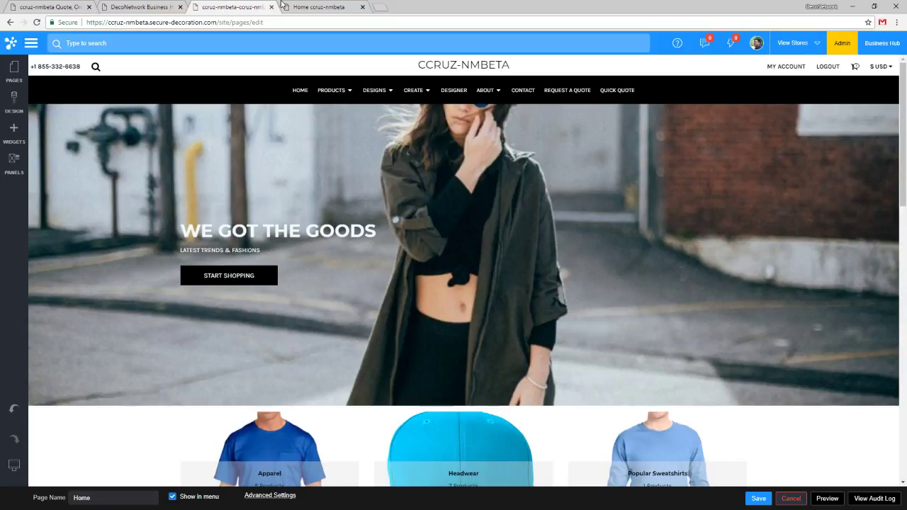
click(323, 7)
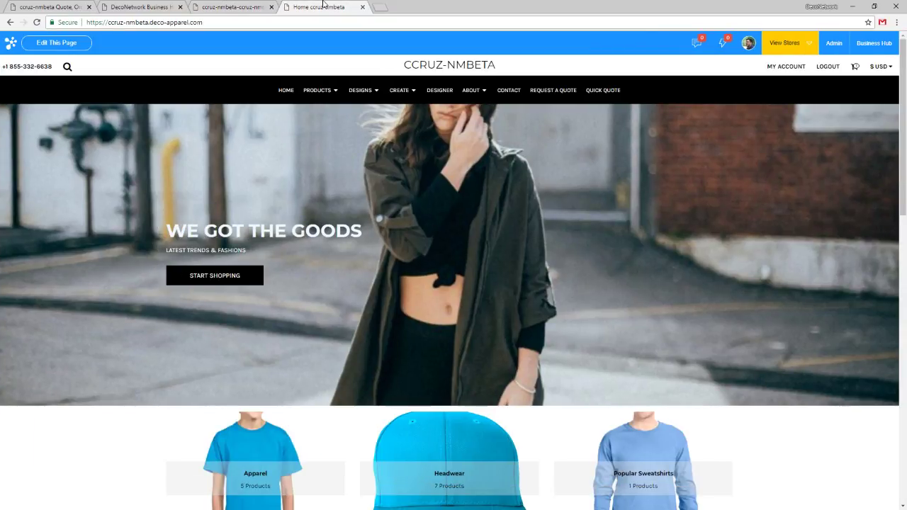
click(230, 5)
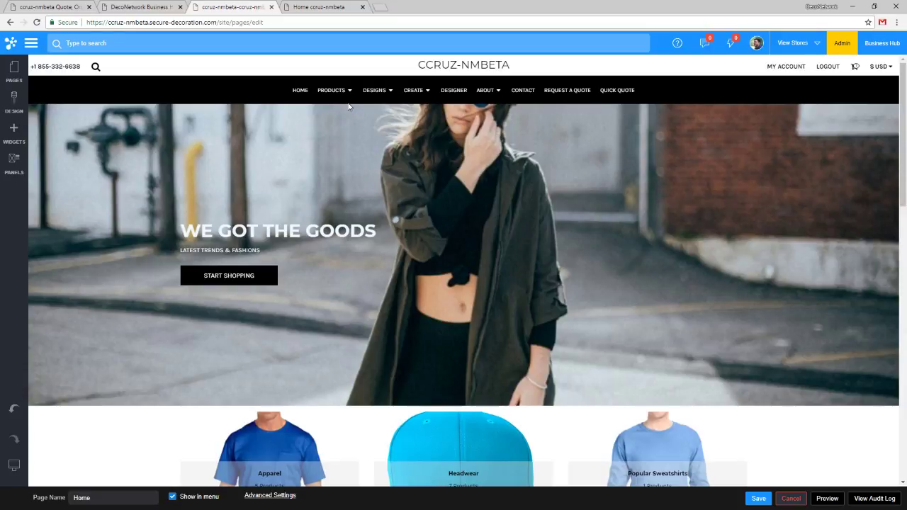
- Open the store's Products page in the editor and rename it Pre-Designed Products
mouse_move(338, 113)
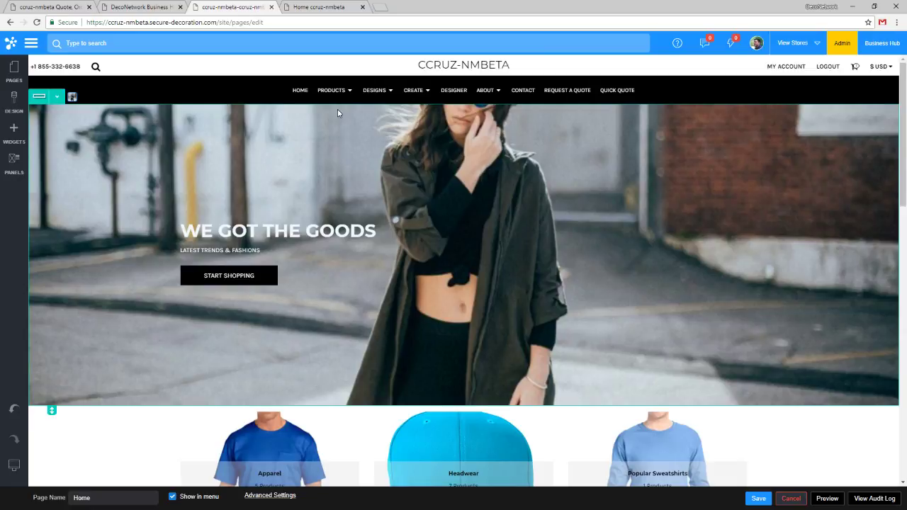
click(14, 69)
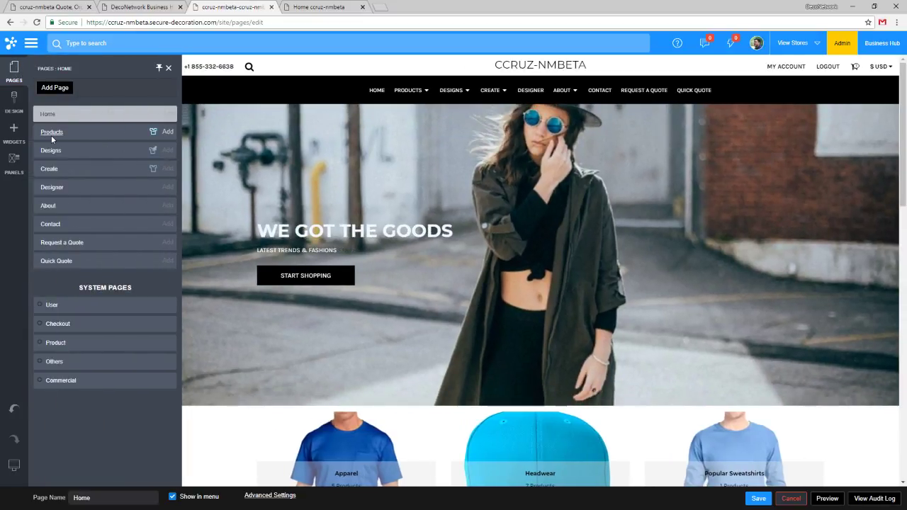
click(52, 133)
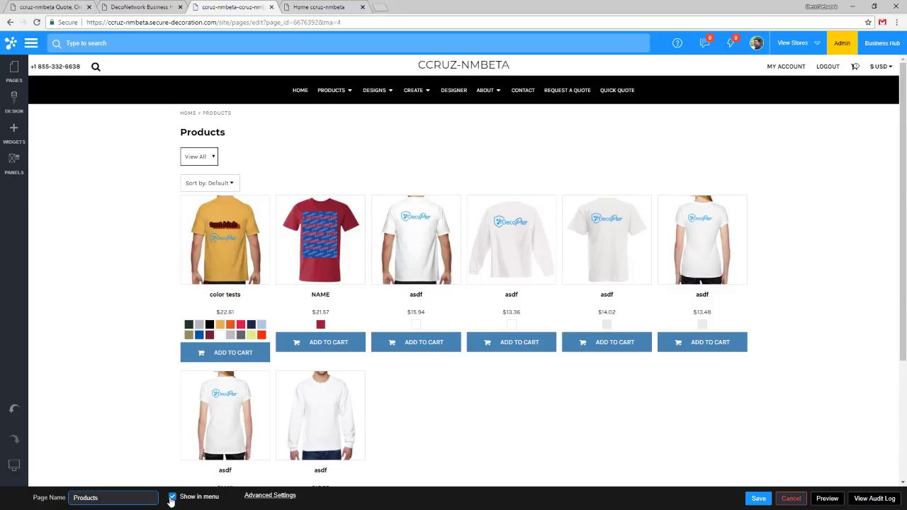
text(Pre-Designed)
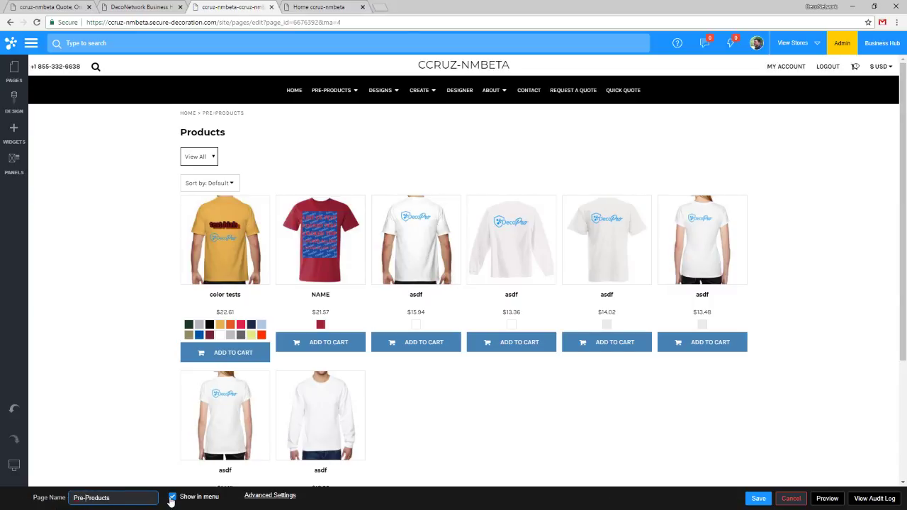
- Set the Pre-Designed Products page status to Off in its advanced settings and save the page
click(273, 496)
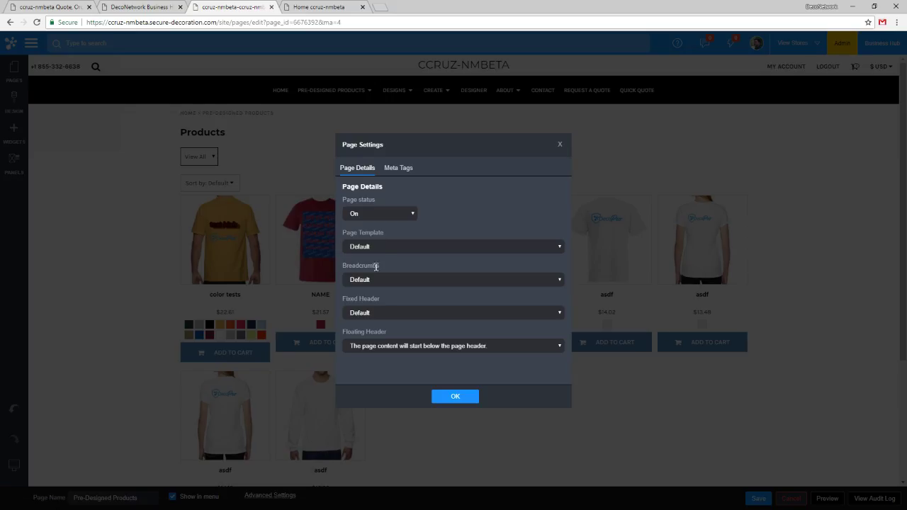
click(383, 214)
click(376, 231)
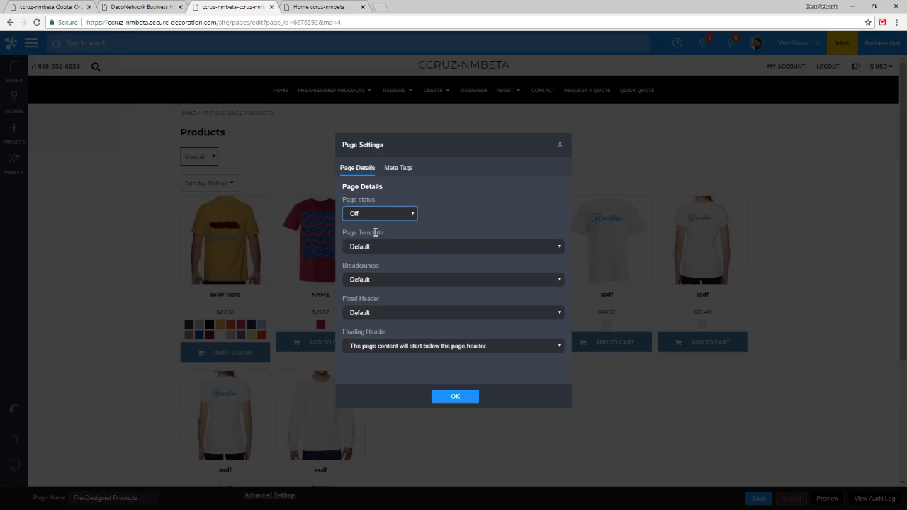
click(469, 395)
click(759, 499)
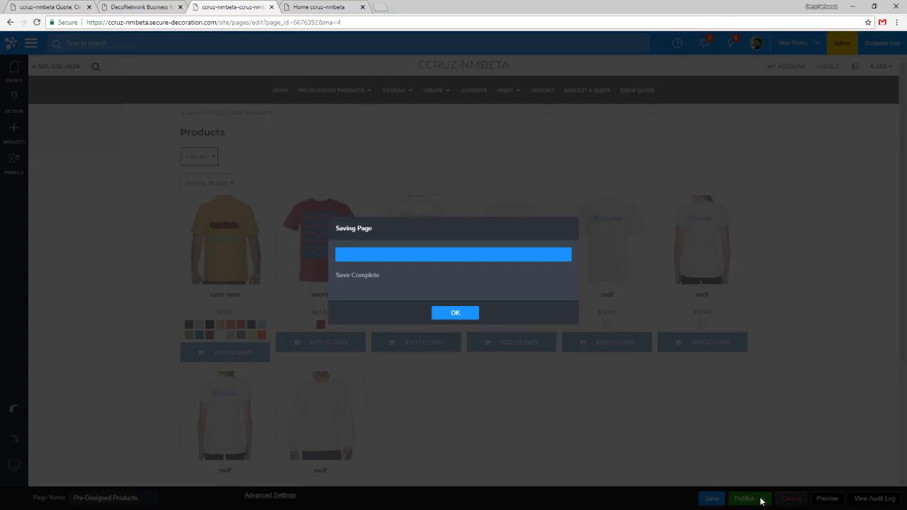
click(467, 313)
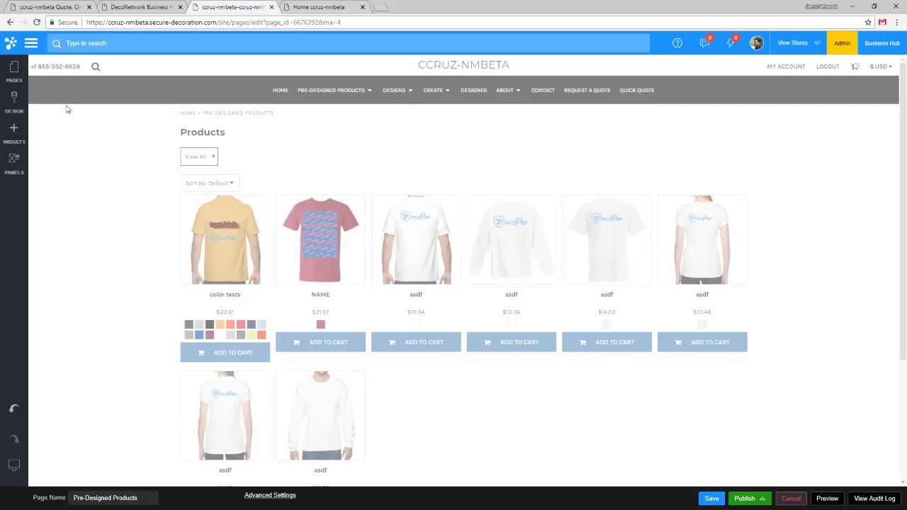
- Open the store's Designs page in the page editor
click(14, 71)
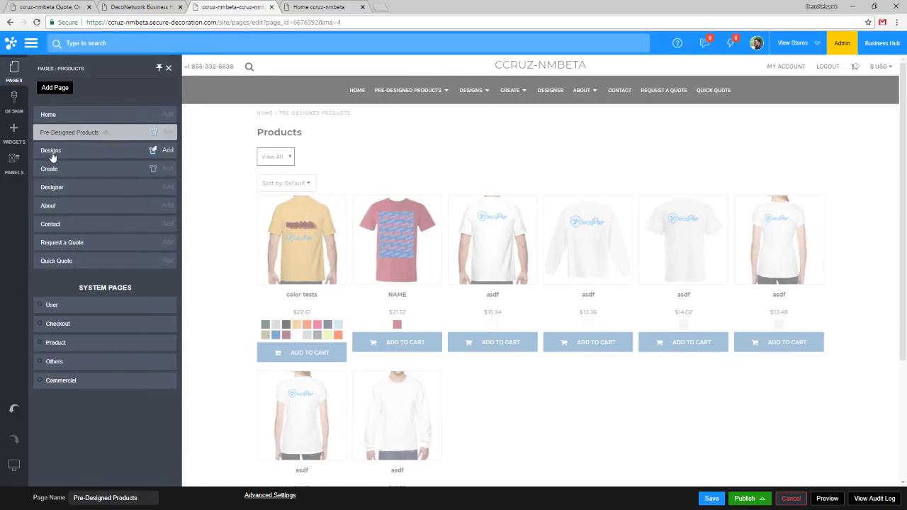
click(51, 152)
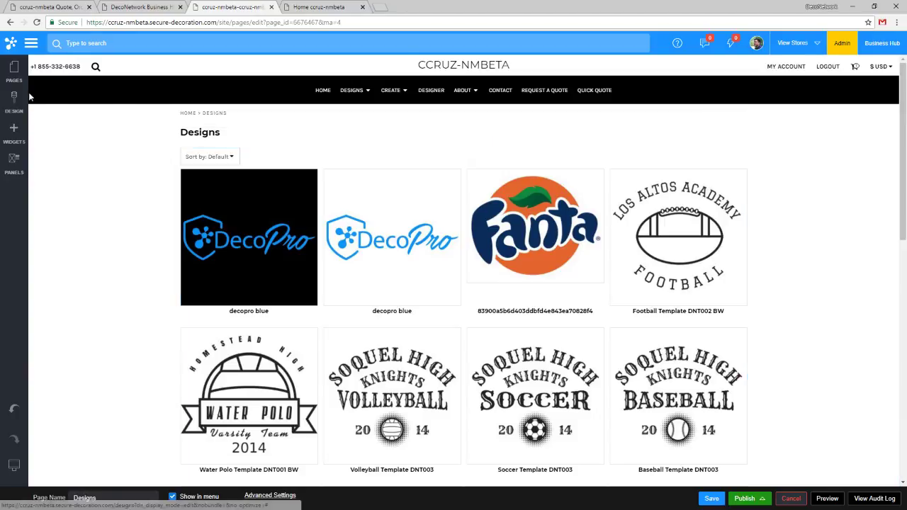
- Set the Designs page status to Off in its advanced settings and save the page
click(266, 495)
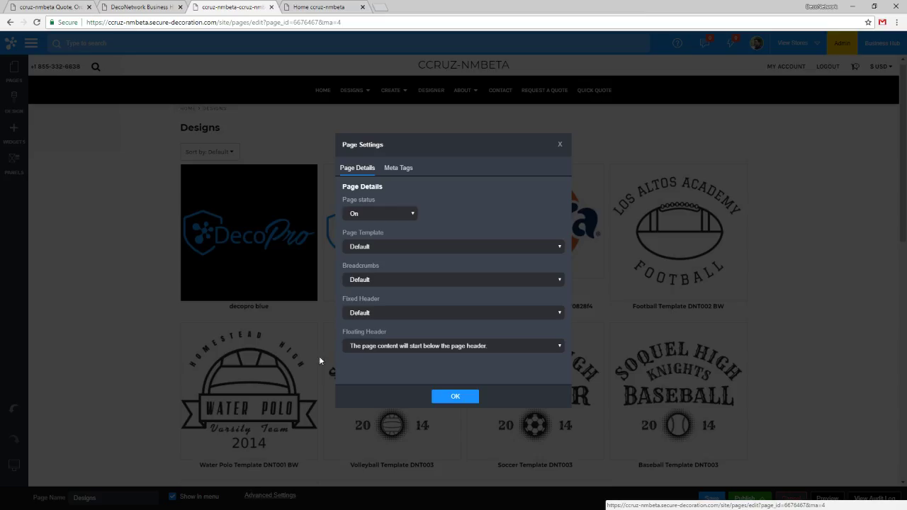
click(386, 214)
click(367, 232)
click(455, 396)
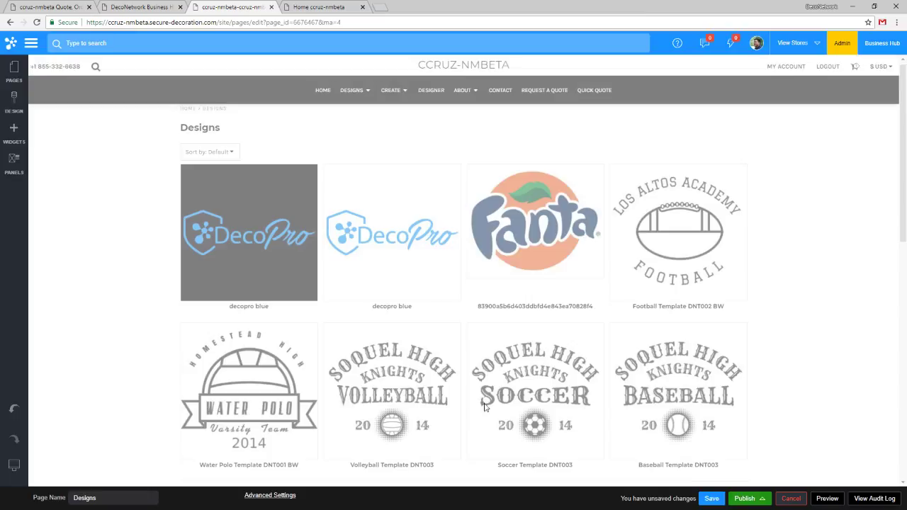
click(715, 499)
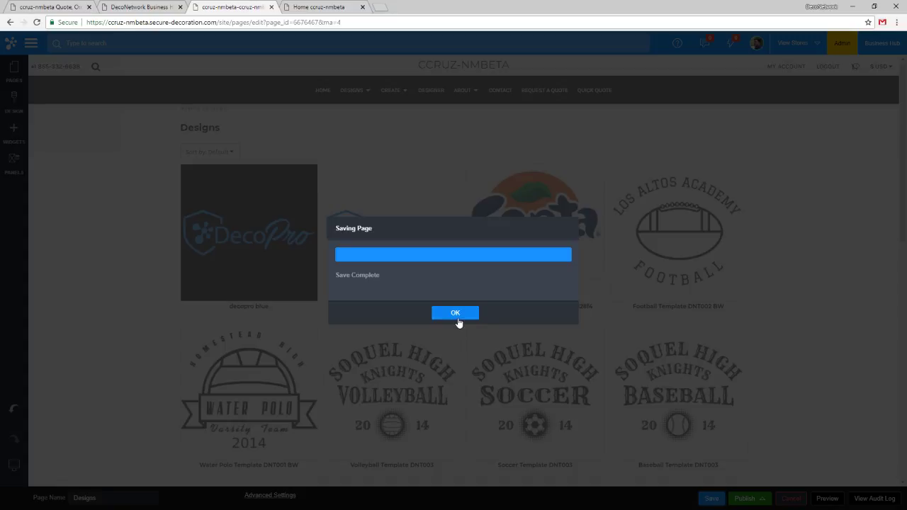
click(455, 314)
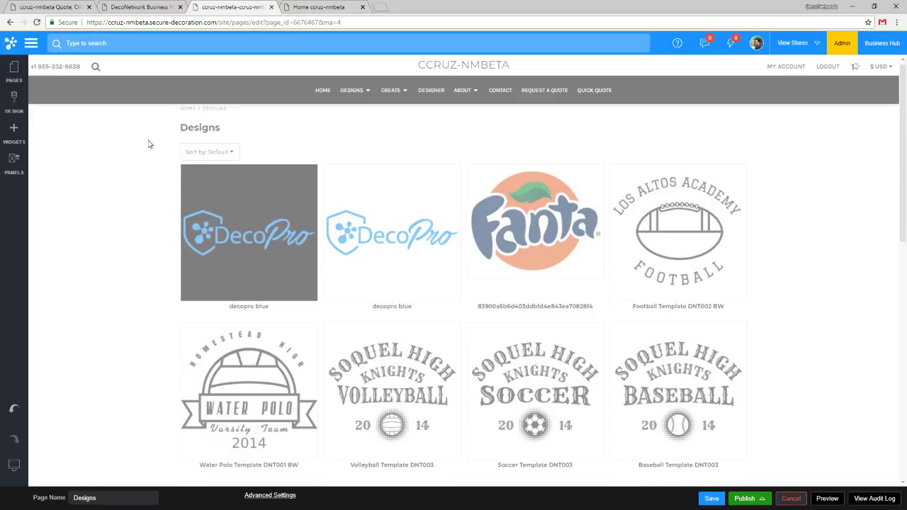
- Open the store's Create page in the editor, rename it Products, and save it
click(14, 71)
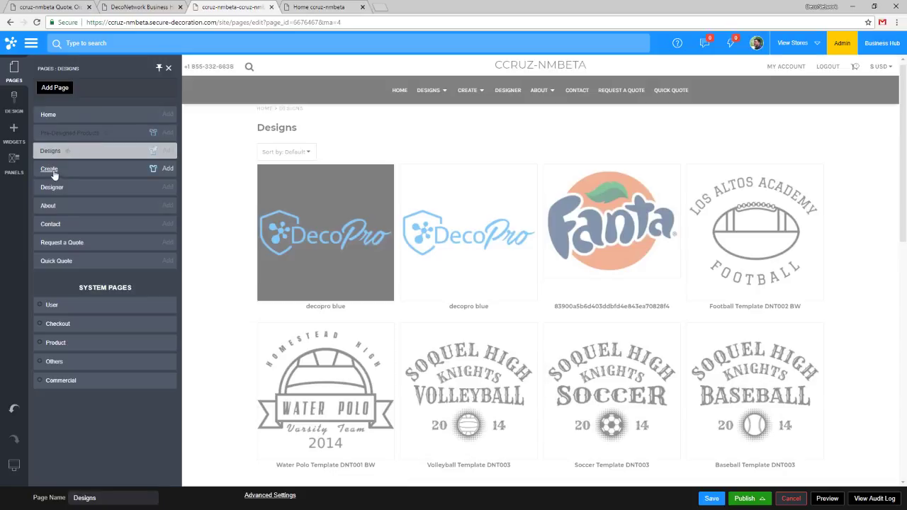
click(51, 170)
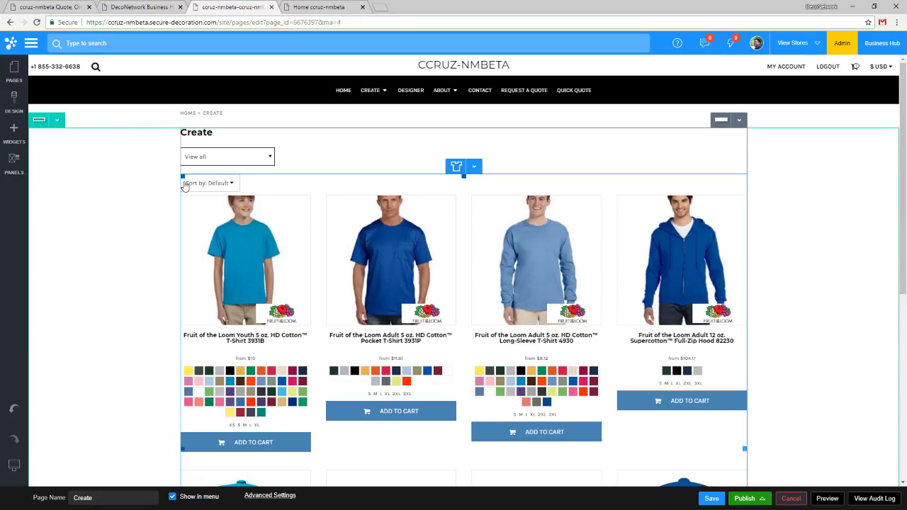
double_click(128, 499)
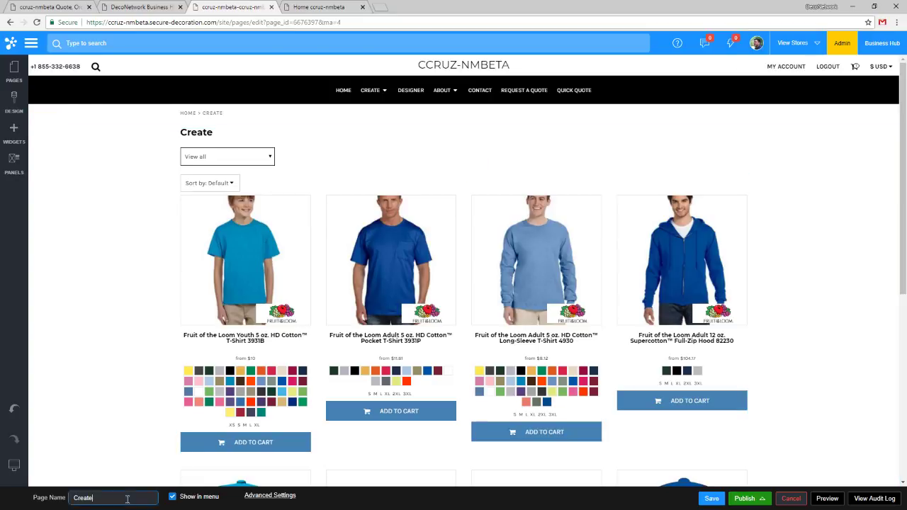
text(P)
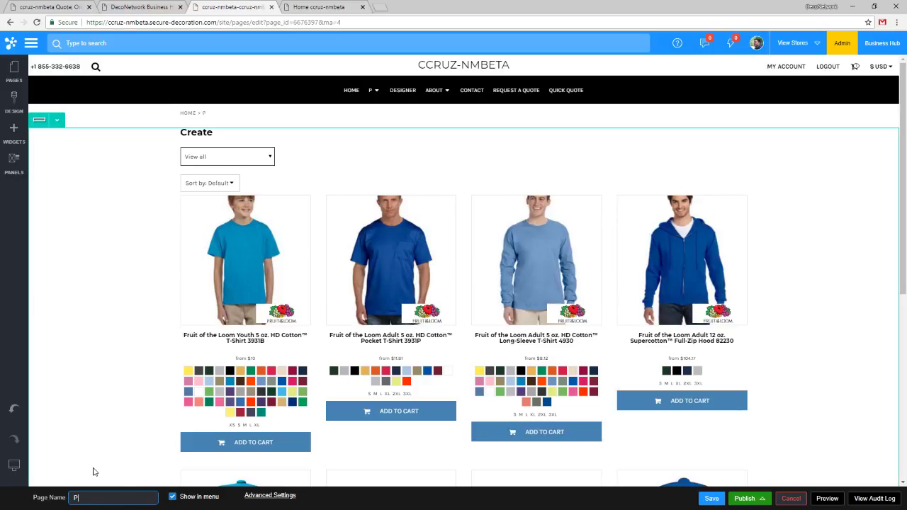
text(roducts)
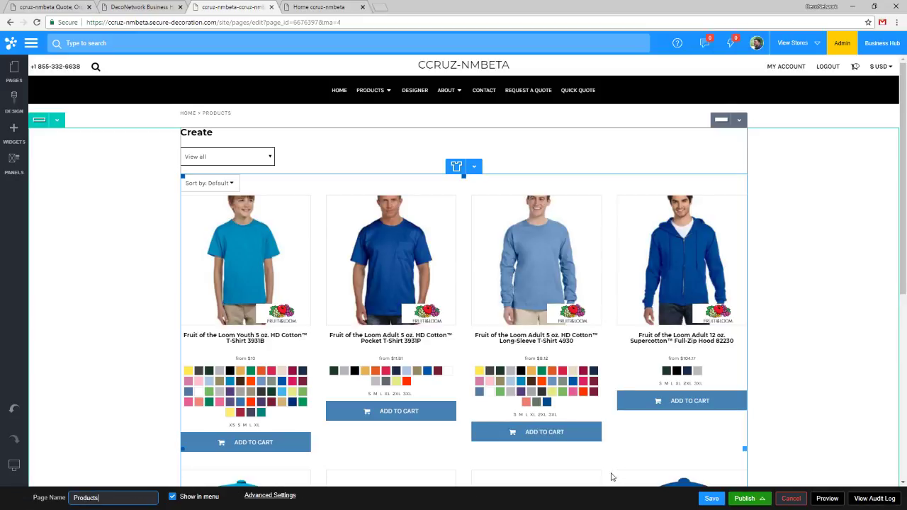
click(702, 499)
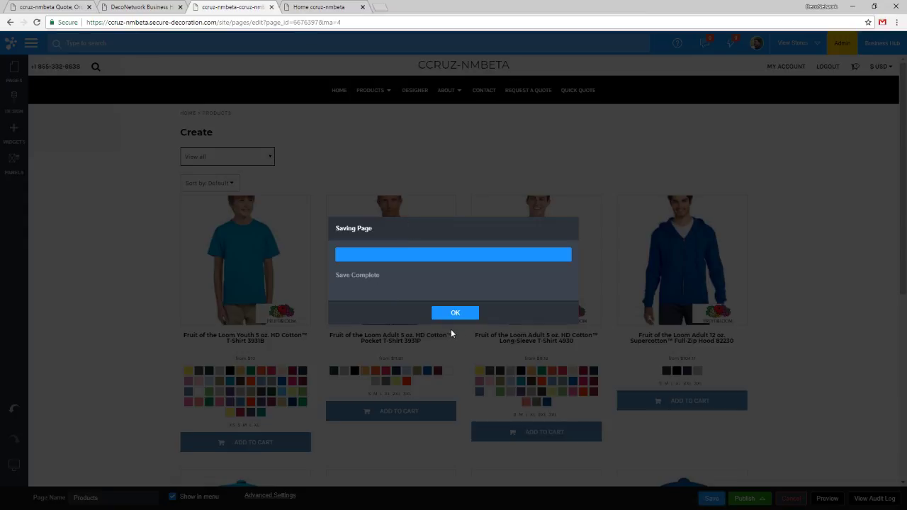
click(456, 312)
- Open the store's Designer page in the page editor
click(13, 73)
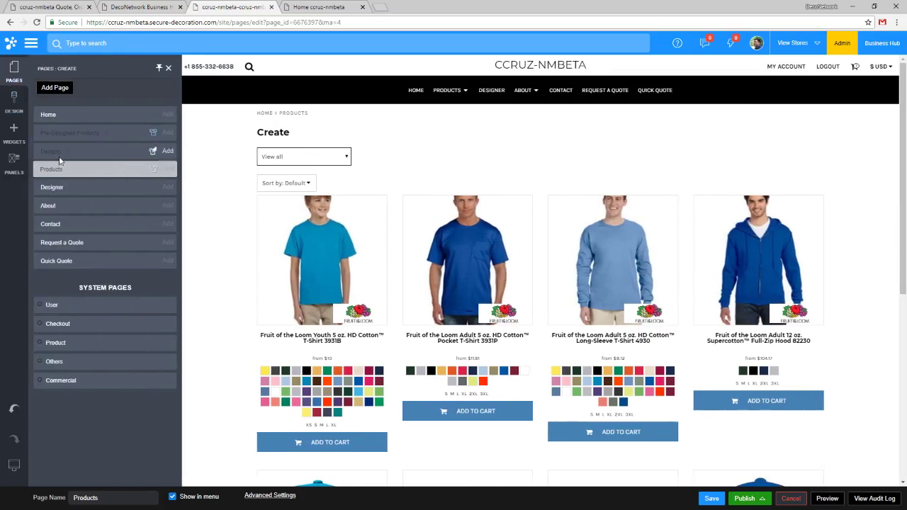
click(57, 187)
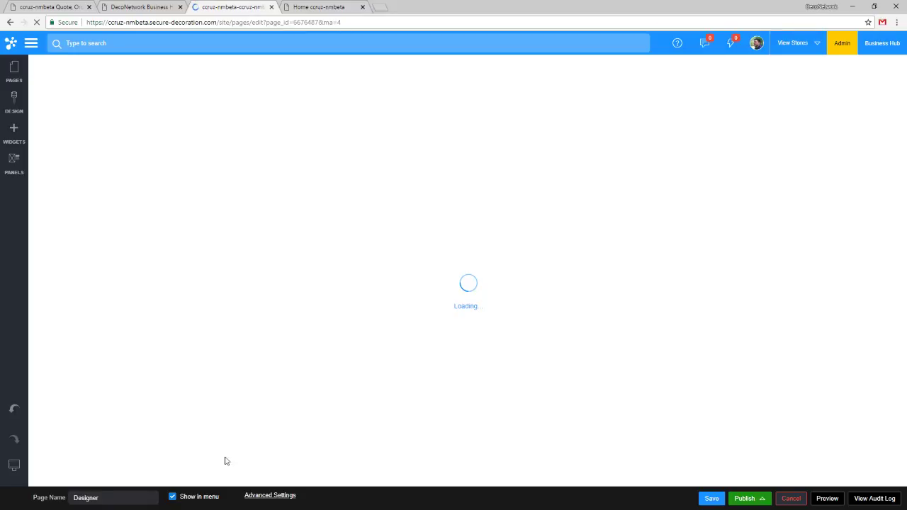
click(270, 497)
click(404, 214)
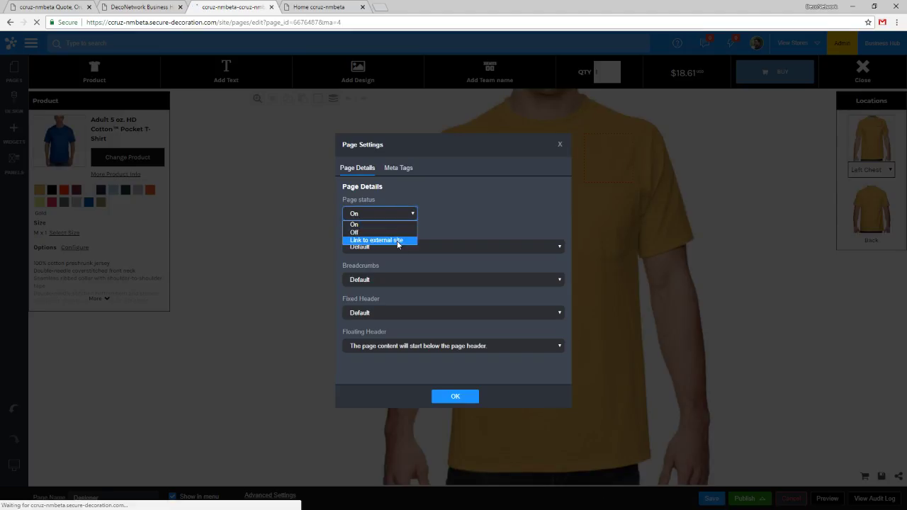
click(398, 234)
click(388, 215)
click(389, 224)
click(475, 395)
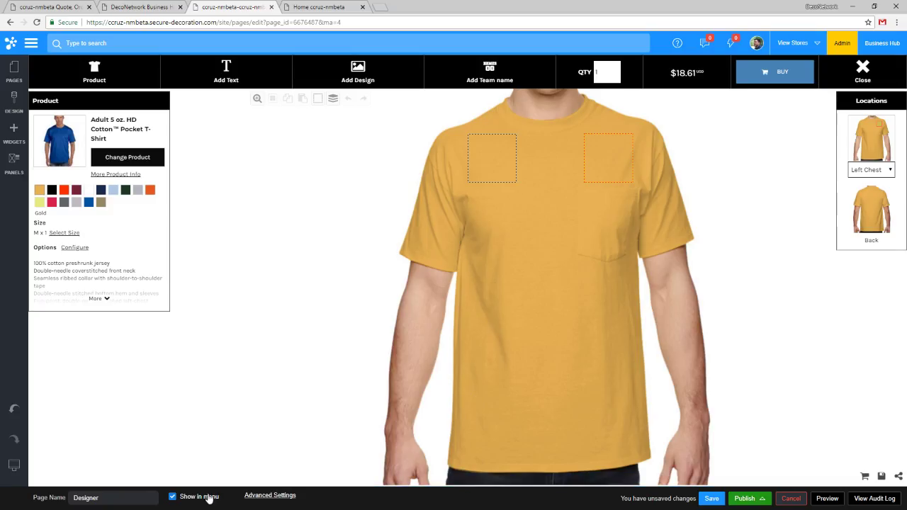
- Stop showing the Designer page in the menu and save the page
click(711, 498)
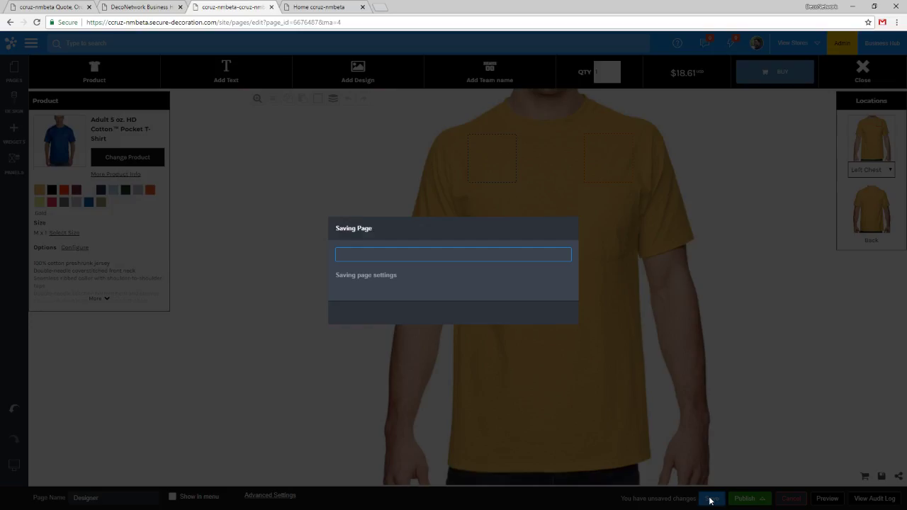
click(456, 312)
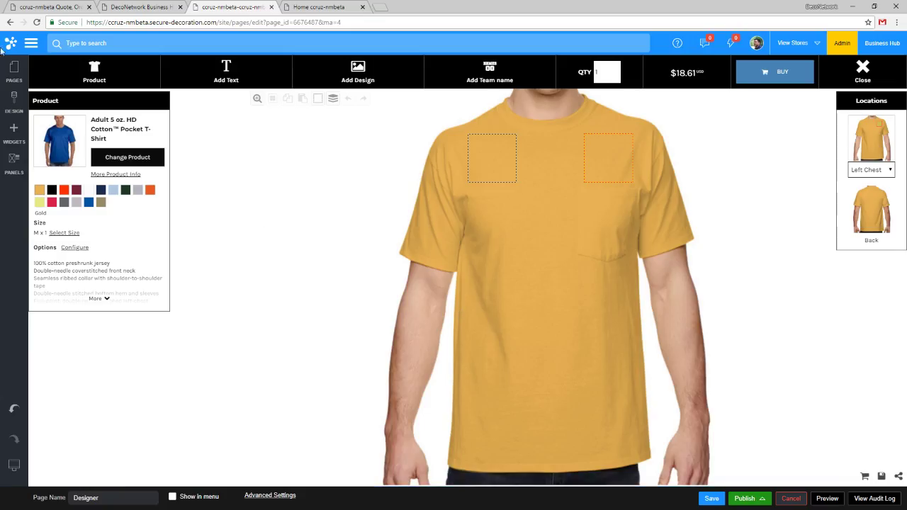
- Publish the store website with the saved page changes
click(13, 67)
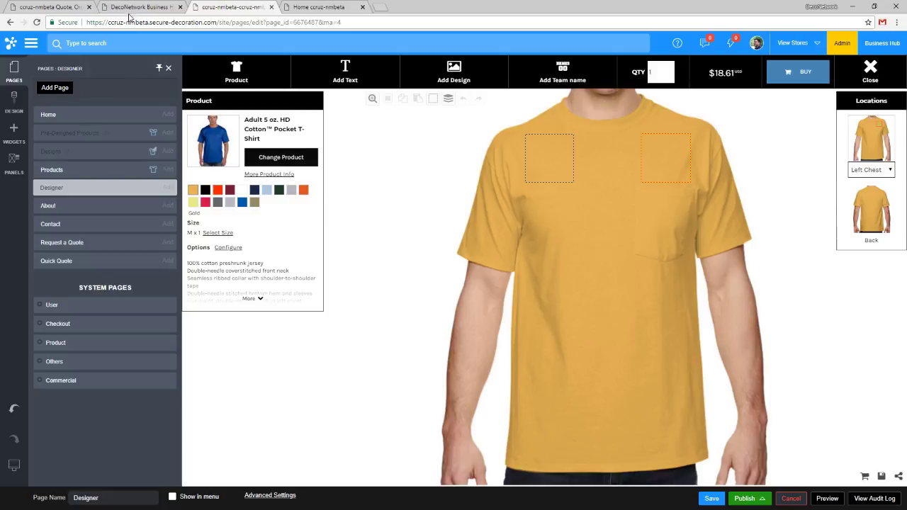
click(317, 7)
click(238, 6)
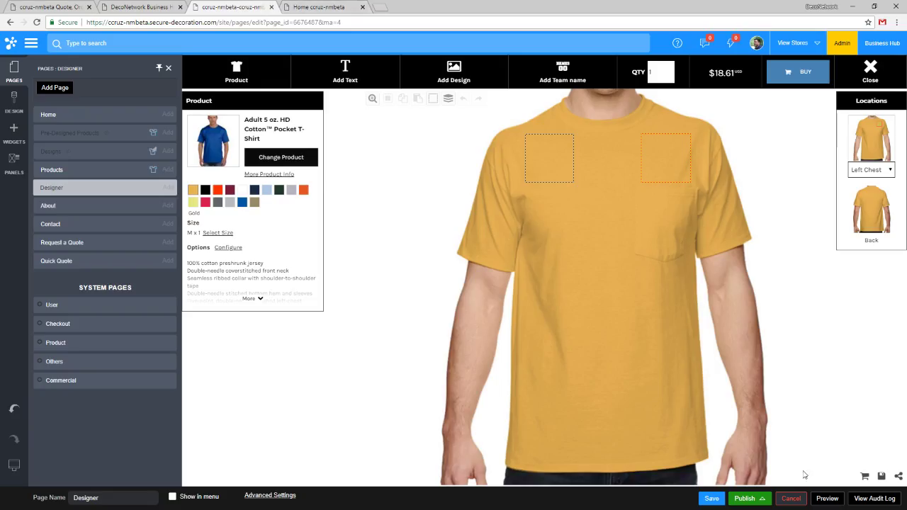
click(751, 503)
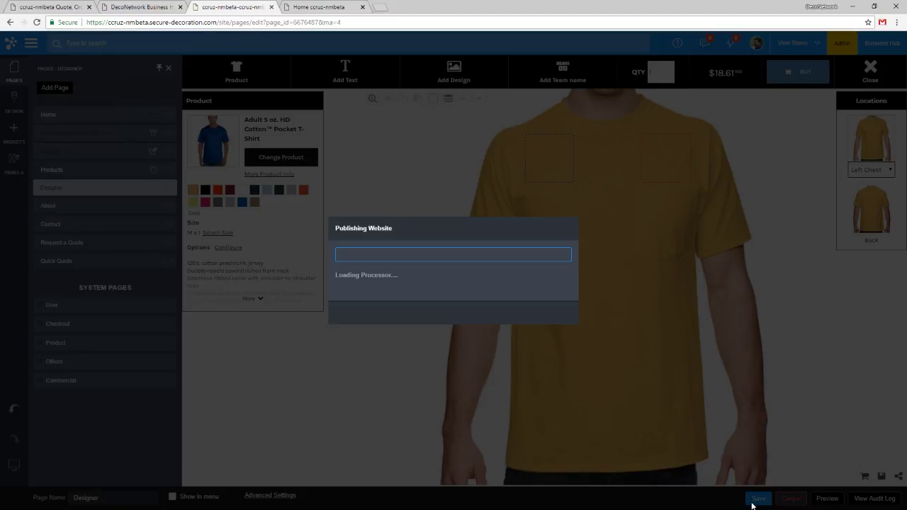
- Review the Products, Designs, Create and Designer menu entries on the live store and reload its home page
click(340, 7)
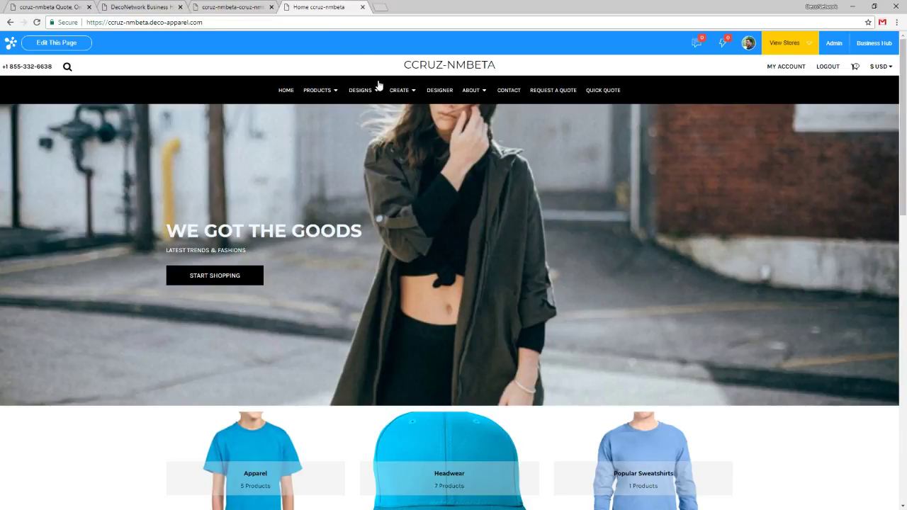
mouse_move(330, 91)
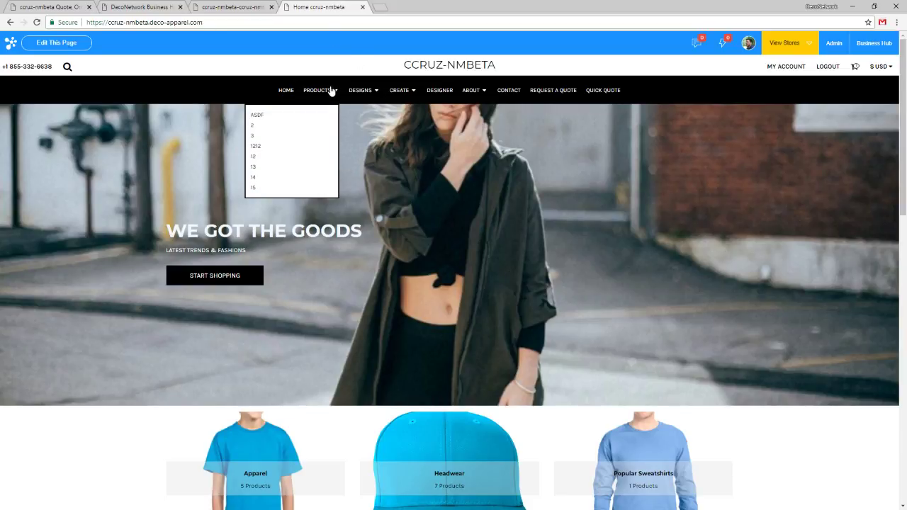
mouse_move(410, 99)
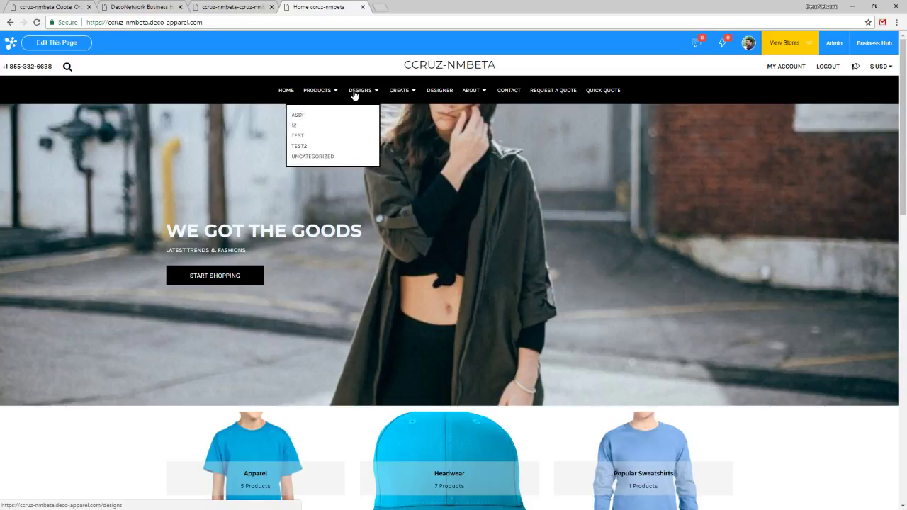
mouse_move(311, 93)
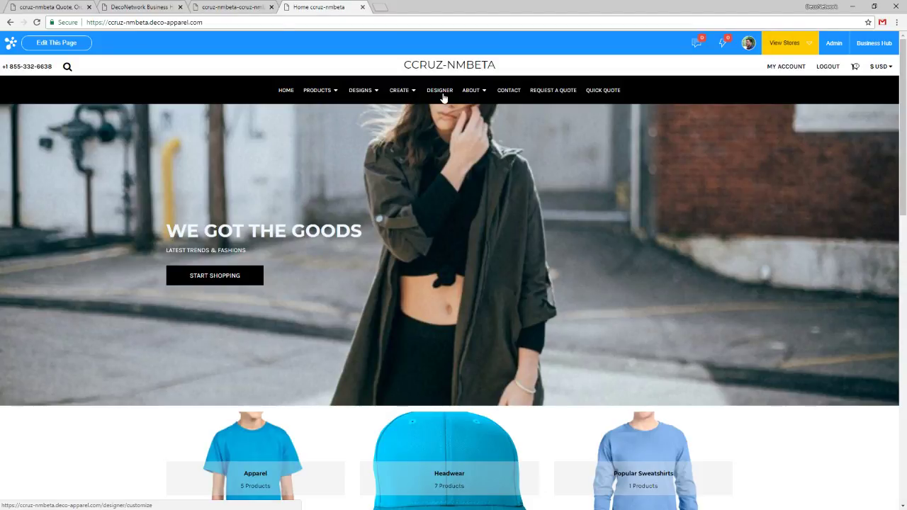
click(441, 91)
click(38, 24)
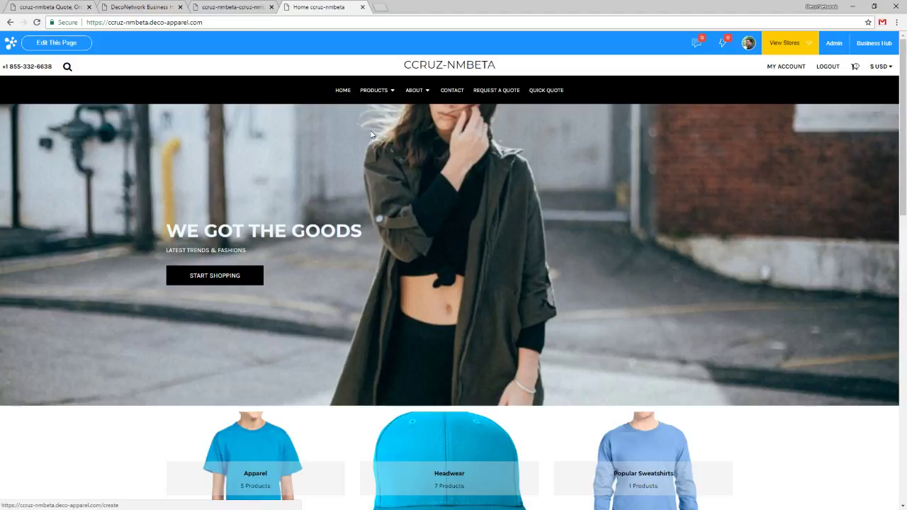
- Look through the live store's home page sections, from the product categories to the latest products and Instagram feed
scroll(461, 154, down, 1)
scroll(462, 153, down, 10)
scroll(468, 158, up, 7)
scroll(430, 222, up, 2)
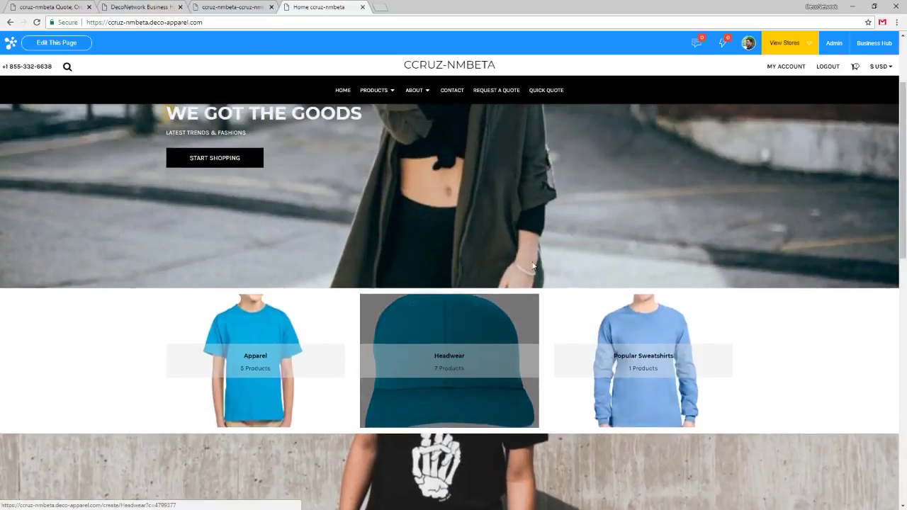
scroll(648, 376, down, 8)
scroll(648, 377, up, 8)
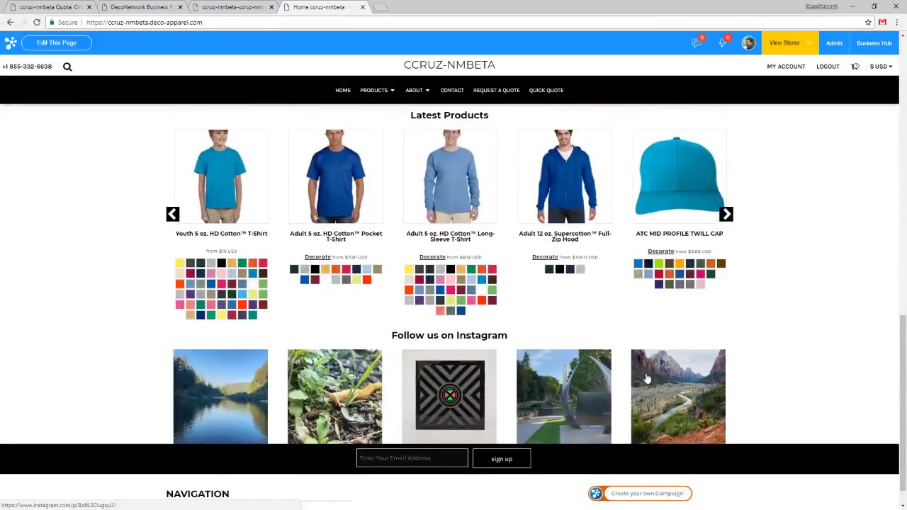
scroll(605, 351, up, 2)
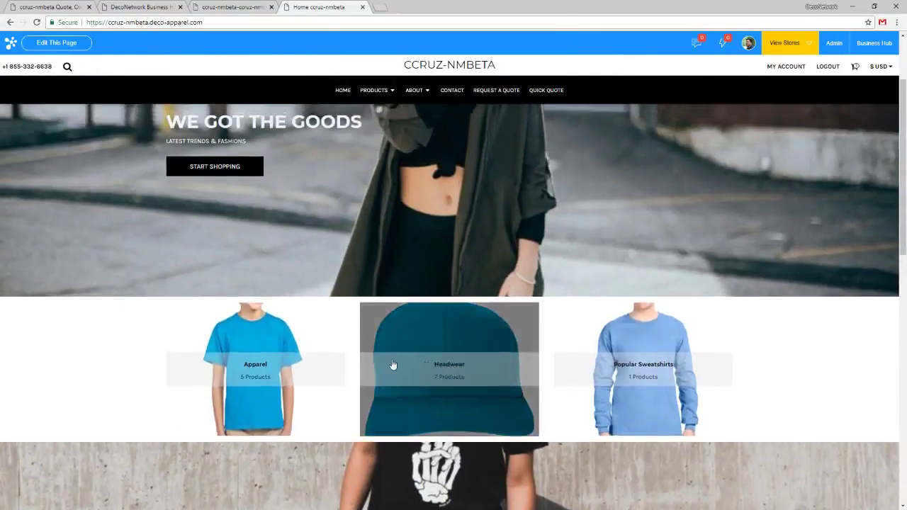
- Return to the page editor, dismiss the finished publishing dialog, and open the Home page
click(220, 8)
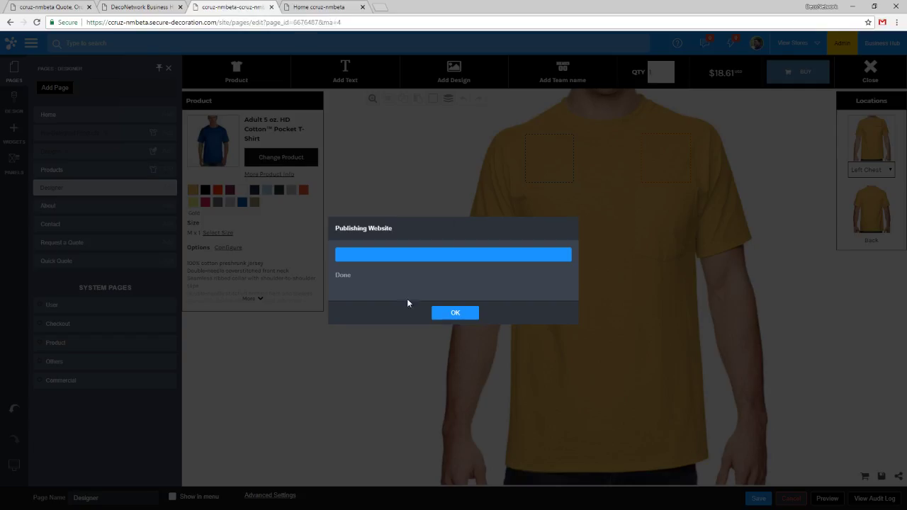
click(455, 315)
click(50, 115)
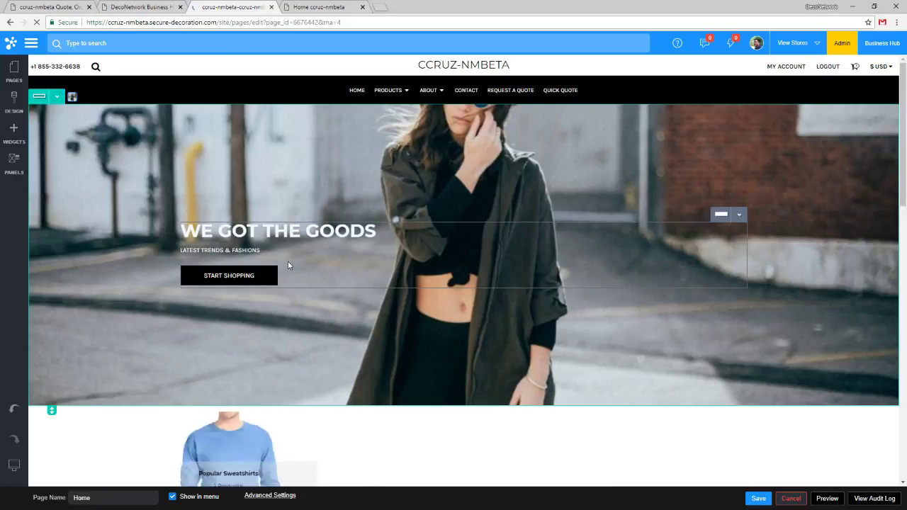
- Remove the Blank Product Listing widget titled Latest Products from the Home page
scroll(287, 260, down, 5)
scroll(310, 291, up, 3)
scroll(310, 291, up, 2)
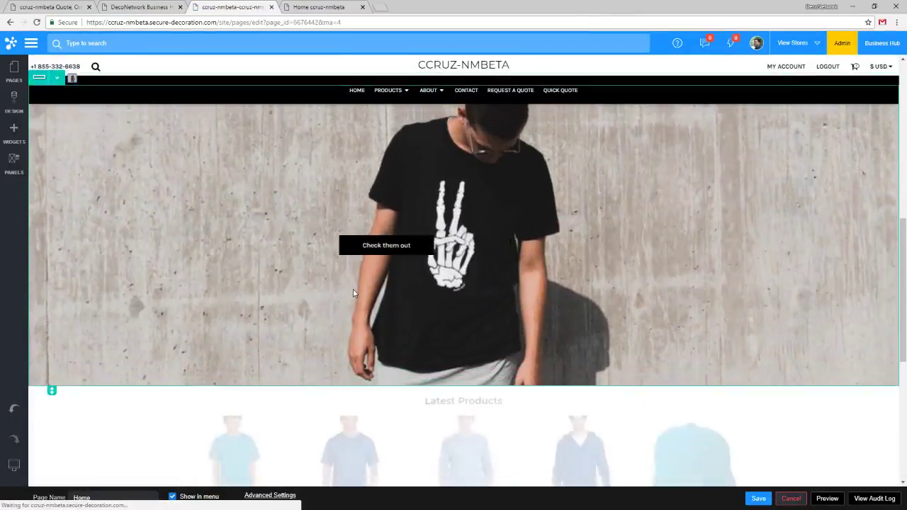
scroll(354, 262, down, 5)
scroll(375, 238, up, 2)
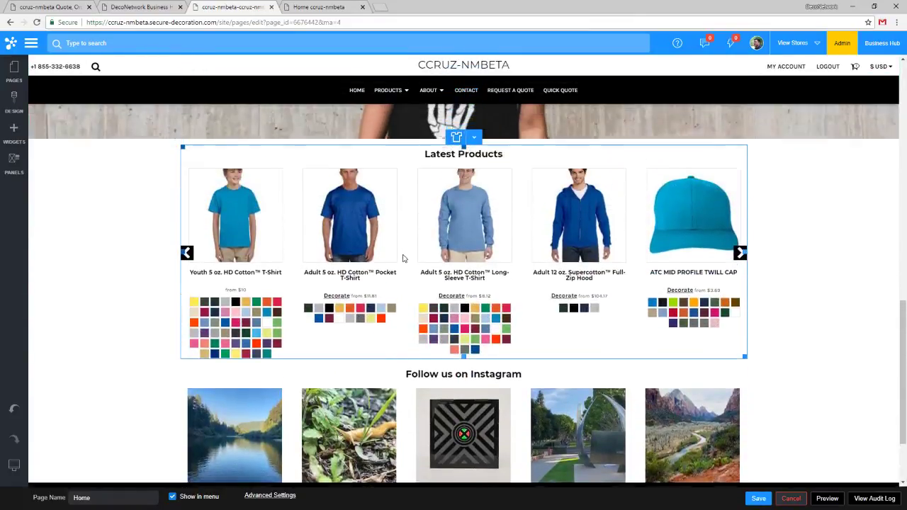
click(462, 165)
click(471, 264)
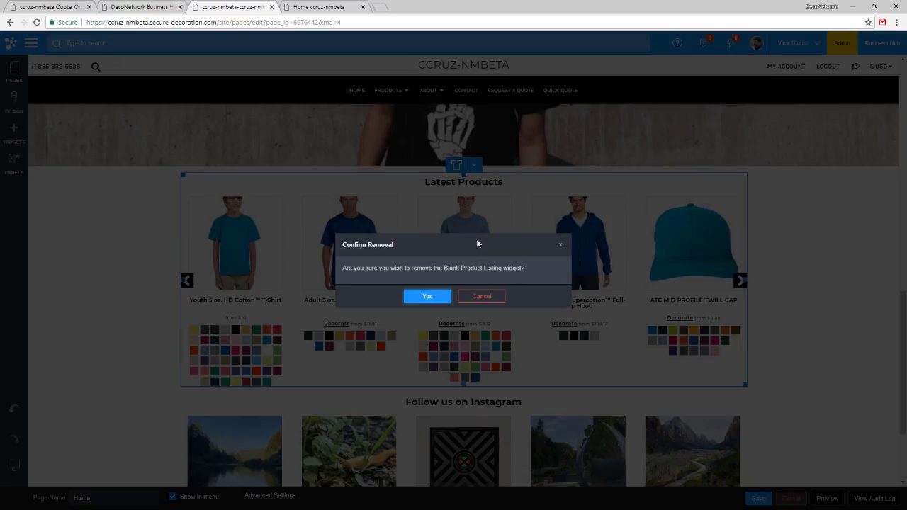
click(440, 290)
- Remove the Blank Product Categories widget with Apparel, Headwear and Popular Sweatshirts from the Home page
scroll(445, 296, up, 5)
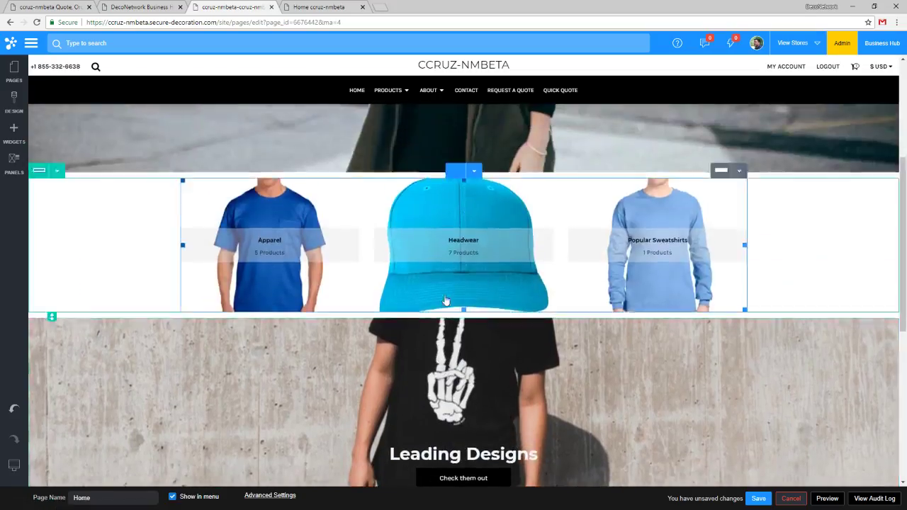
click(475, 175)
click(476, 276)
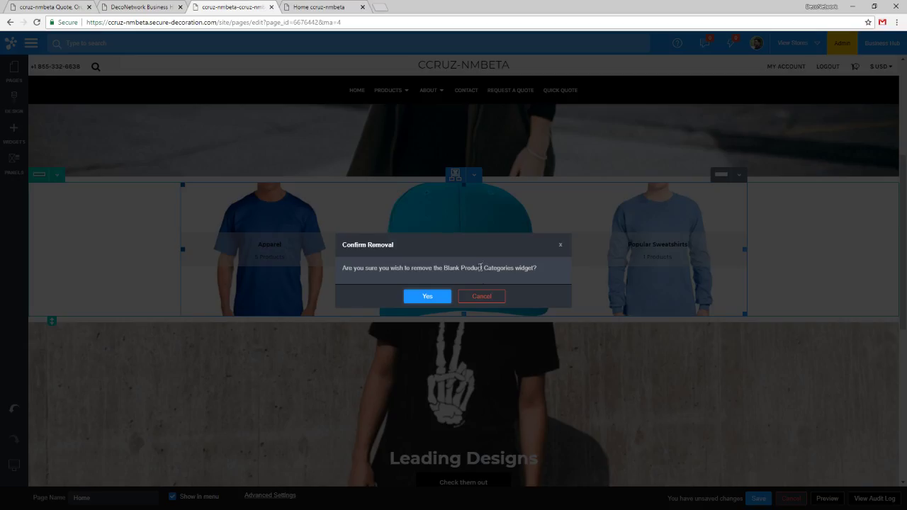
click(429, 296)
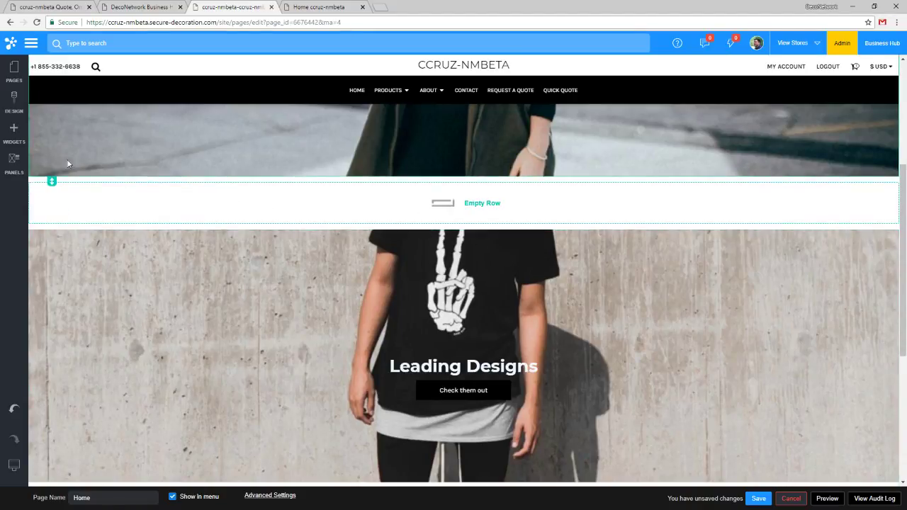
- Add a Blank Product Listing widget to the Home page's empty row, listing category products from Apparel > T-shirts/Active
click(13, 133)
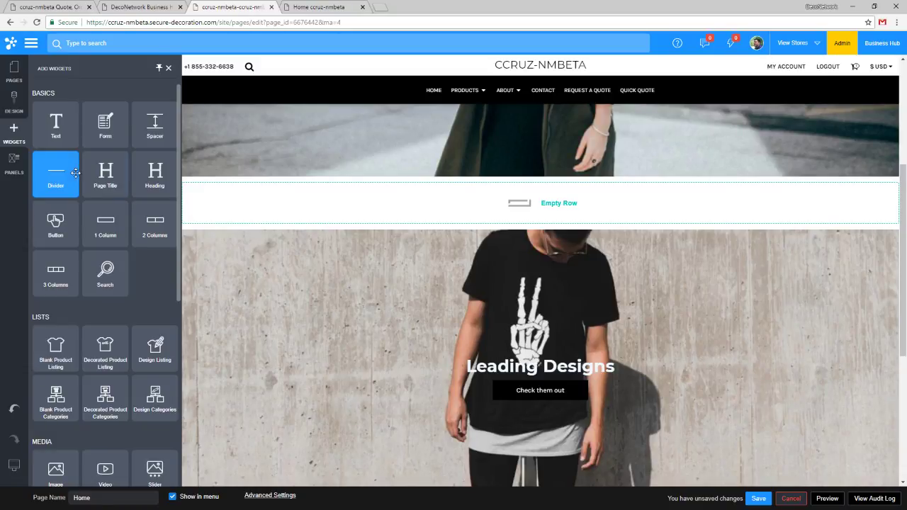
drag(57, 349, 442, 200)
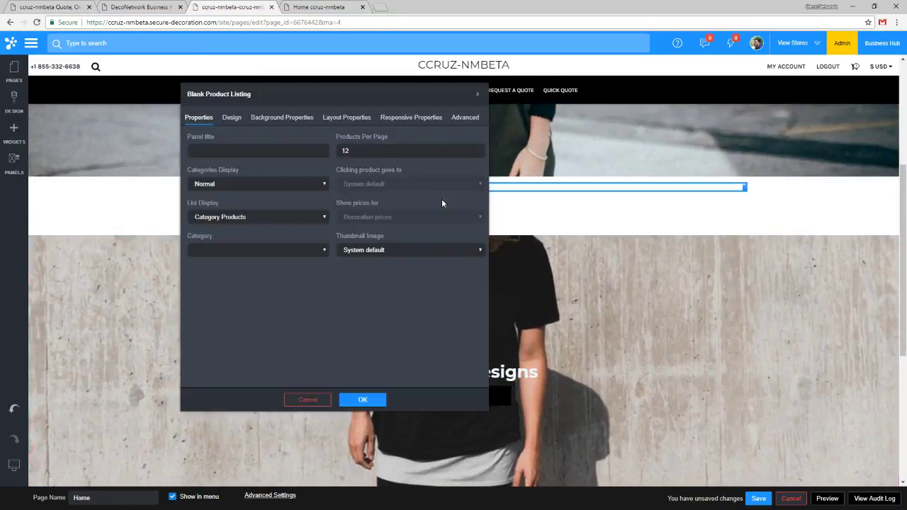
click(266, 216)
click(205, 261)
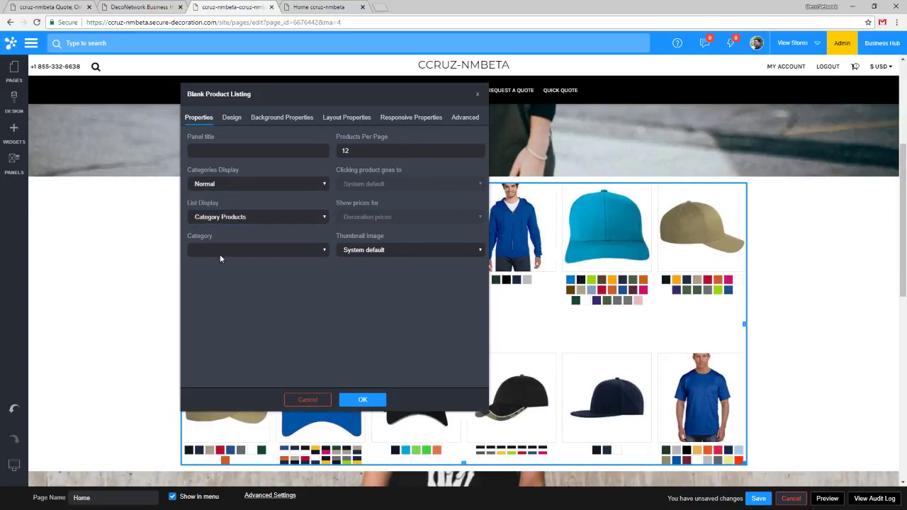
click(220, 252)
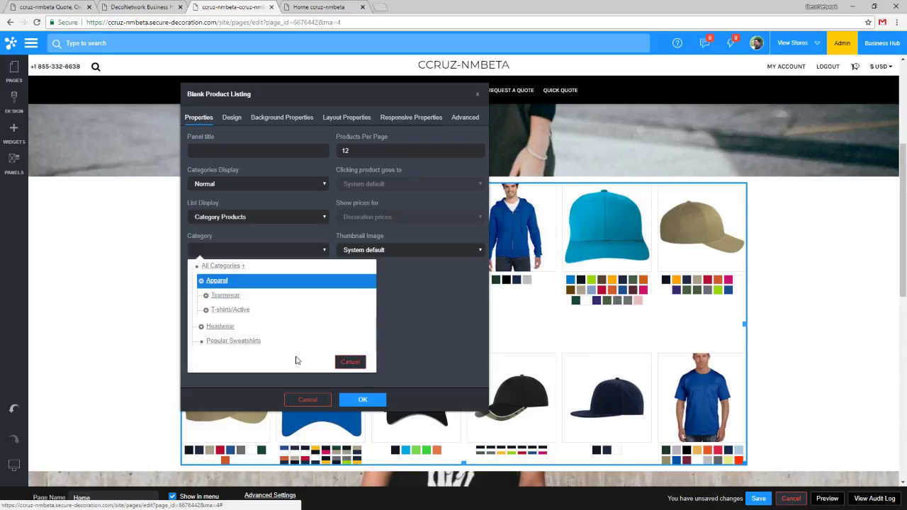
click(227, 311)
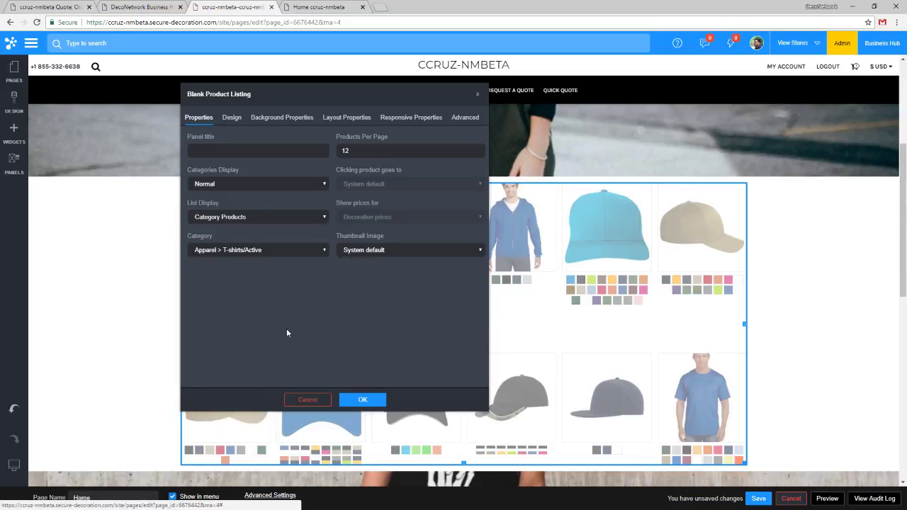
click(363, 400)
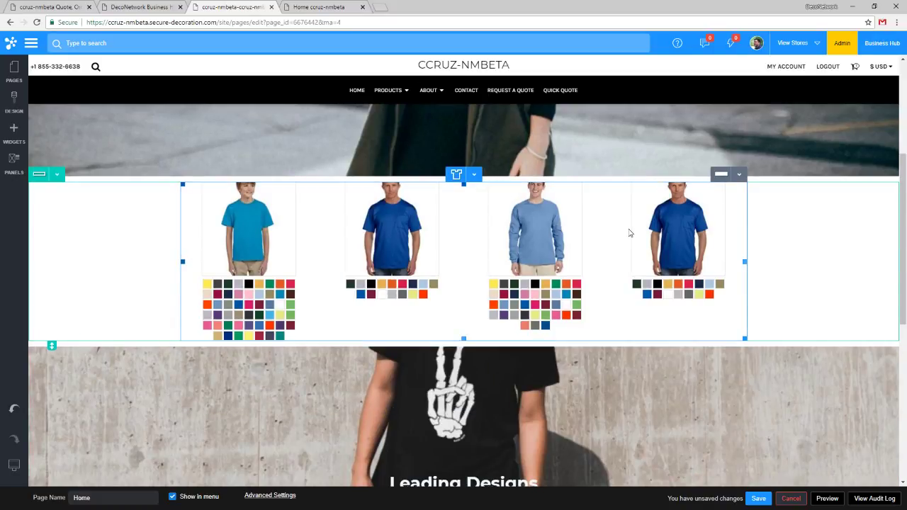
- Remove the T-shirts Blank Product Listing widget from the Home page
click(474, 175)
click(487, 275)
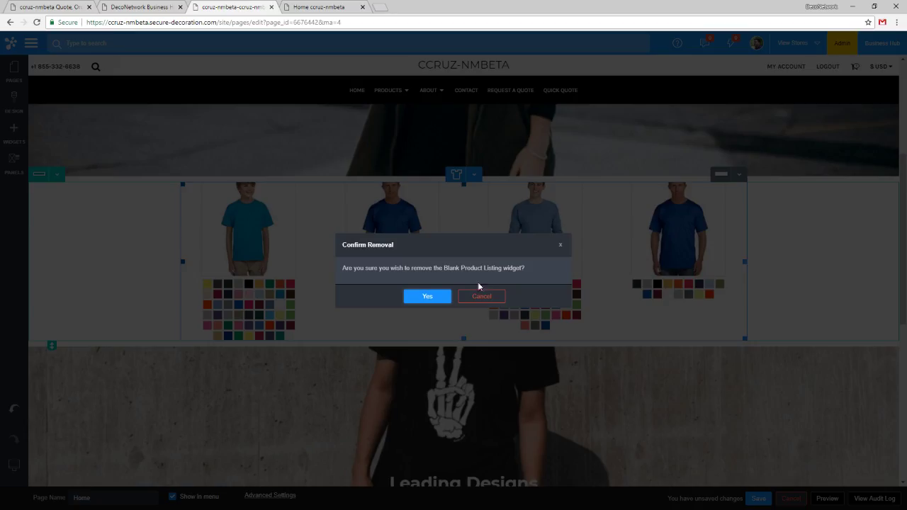
click(440, 298)
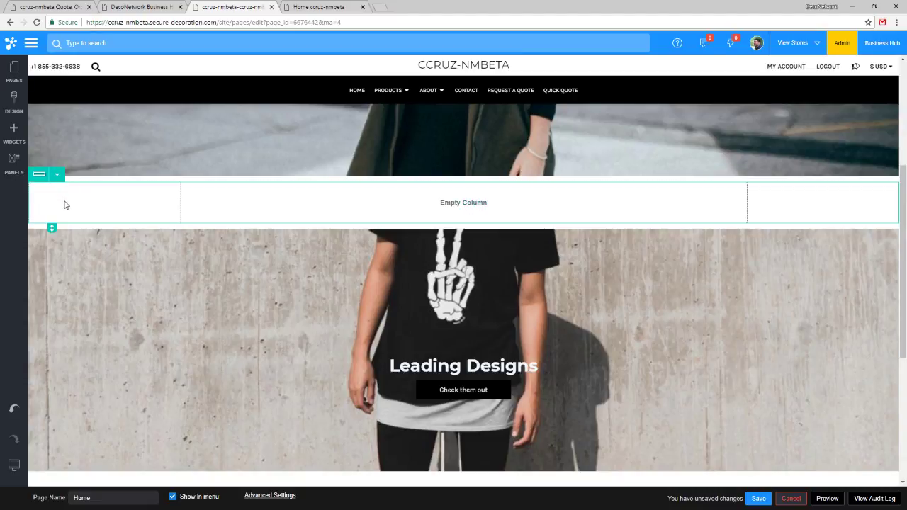
- Delete the empty row and the Leading Designs banner row from the Home page
click(56, 174)
click(73, 275)
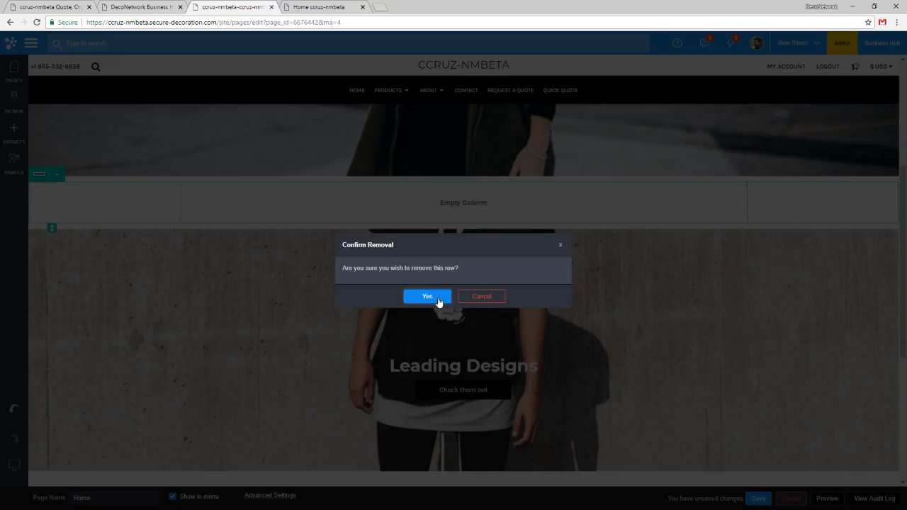
click(427, 297)
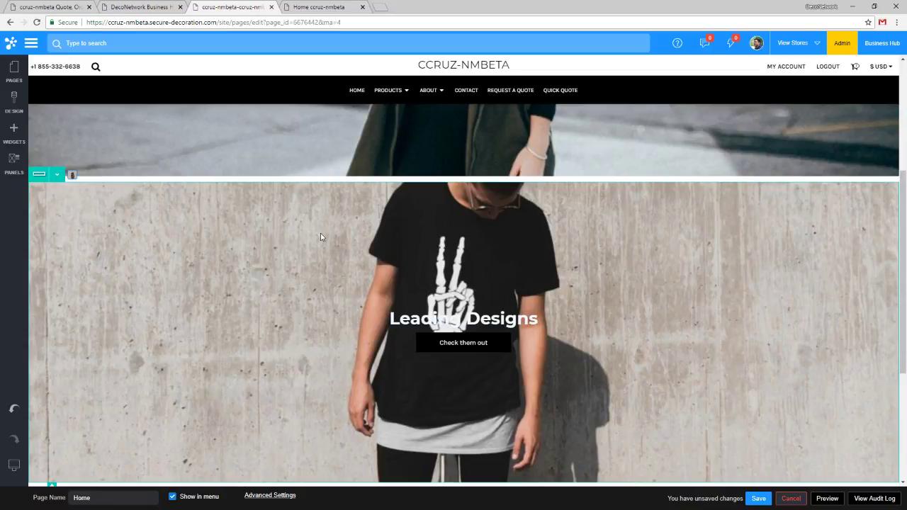
click(56, 174)
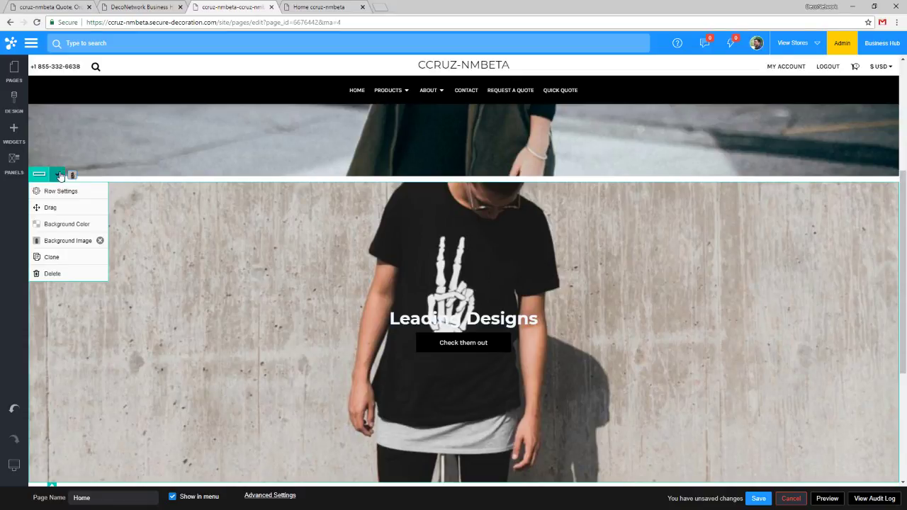
click(73, 274)
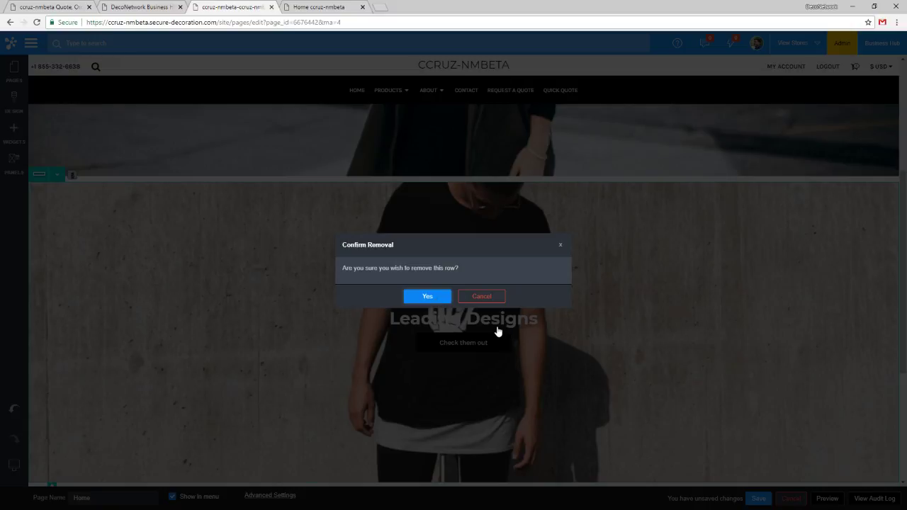
key(Return)
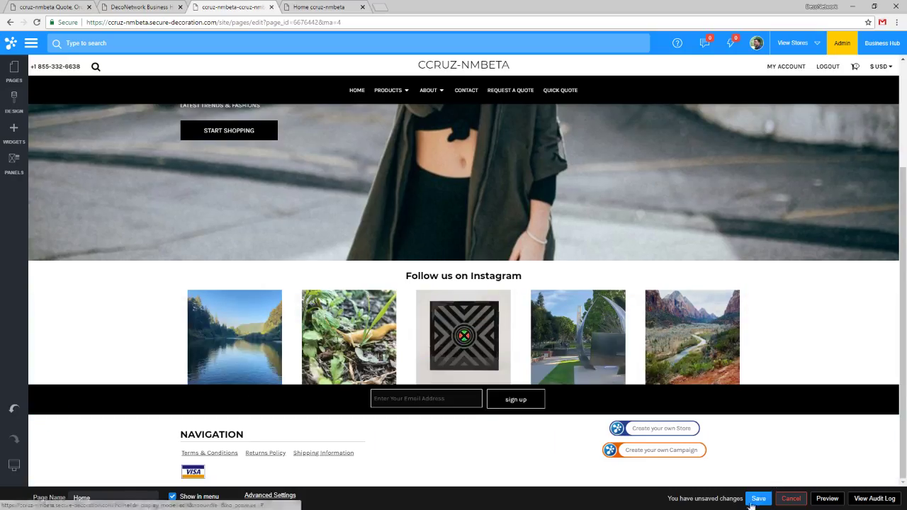
- Save the Home page and publish the website, dismissing both completion dialogs
click(759, 498)
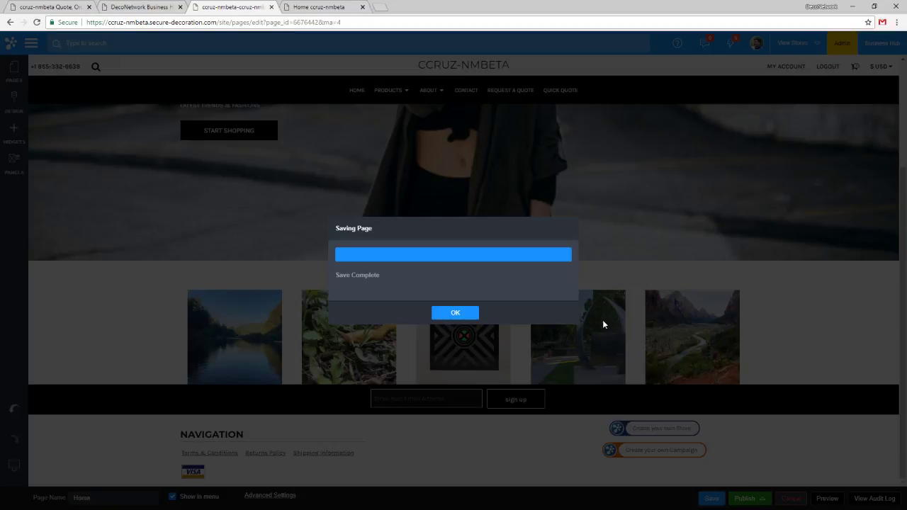
click(468, 314)
click(744, 499)
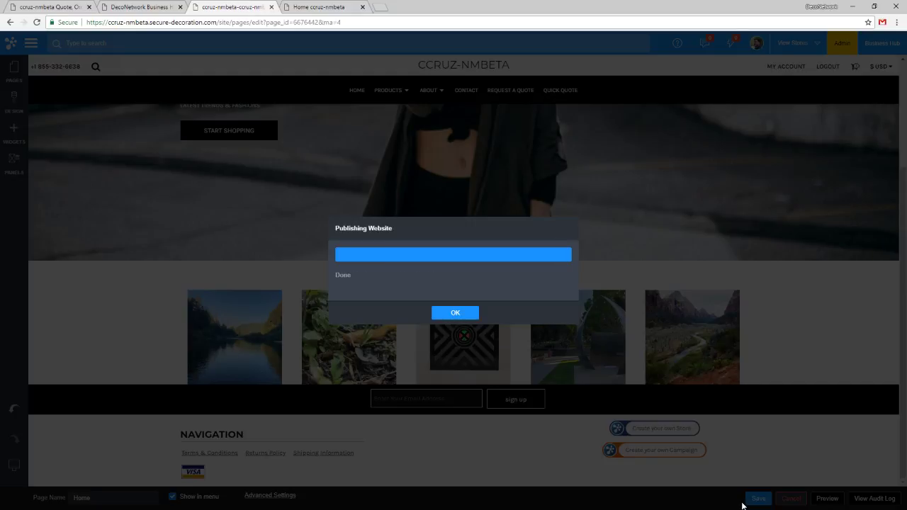
click(458, 315)
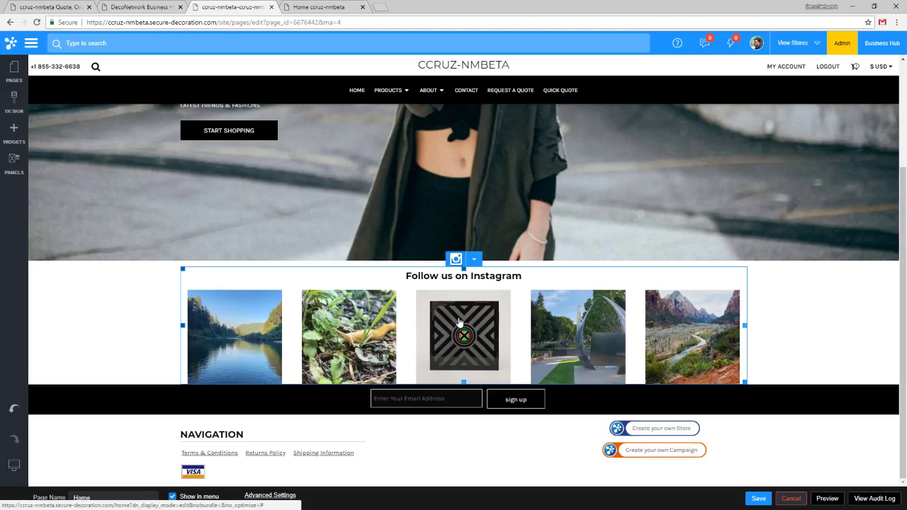
scroll(383, 241, up, 2)
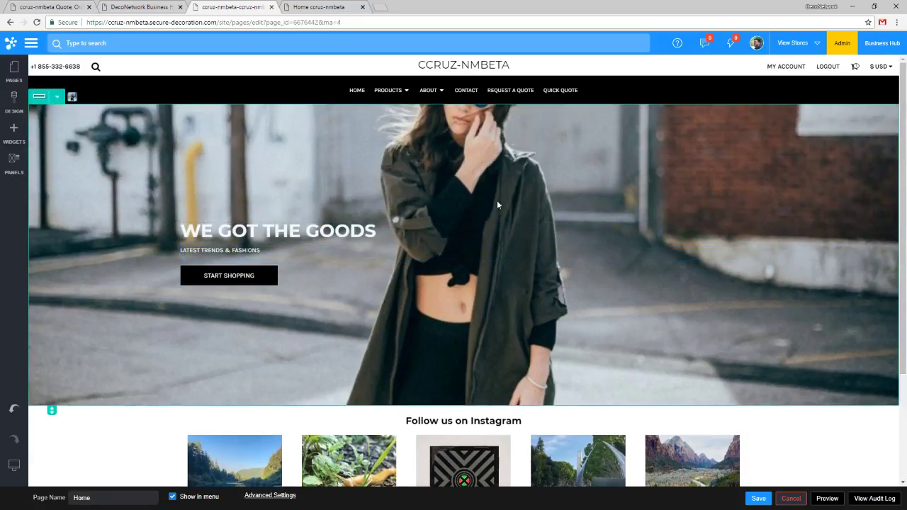
- Switch to the live store, open its Products page and filter the products to the Hats category
click(319, 7)
click(375, 97)
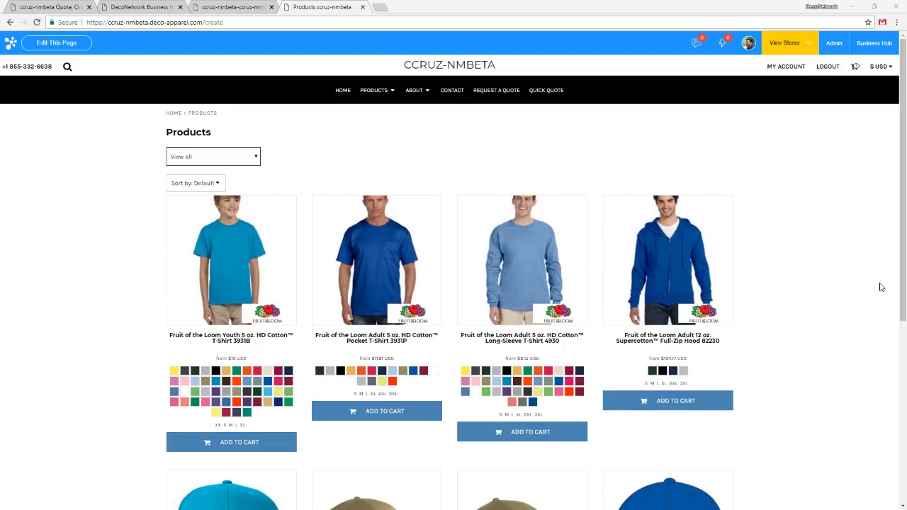
click(808, 346)
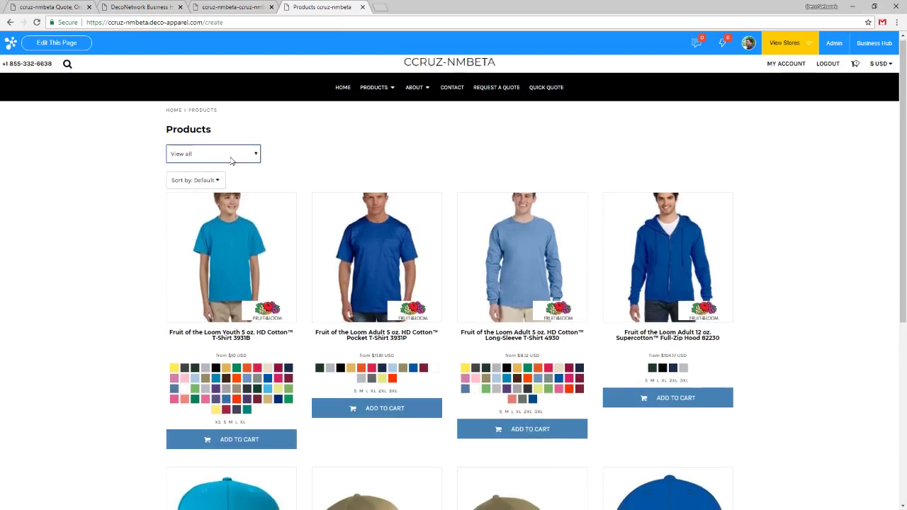
click(256, 157)
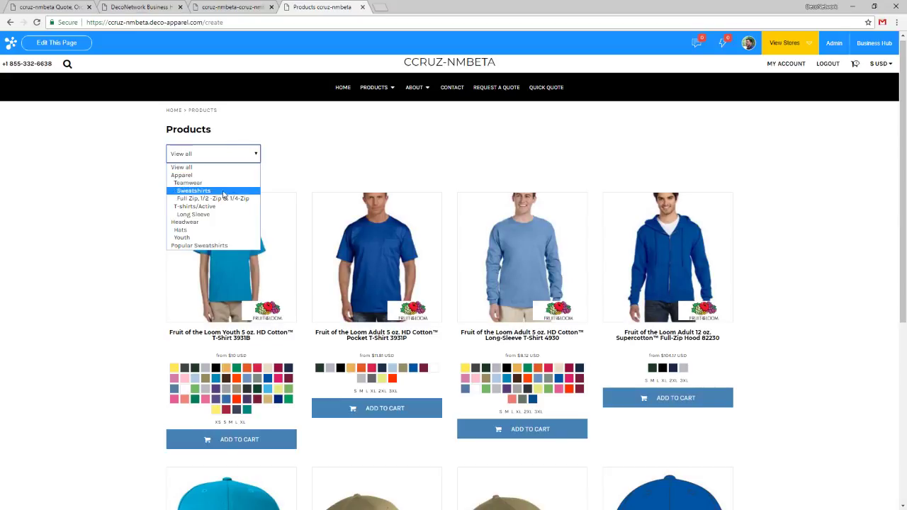
click(217, 230)
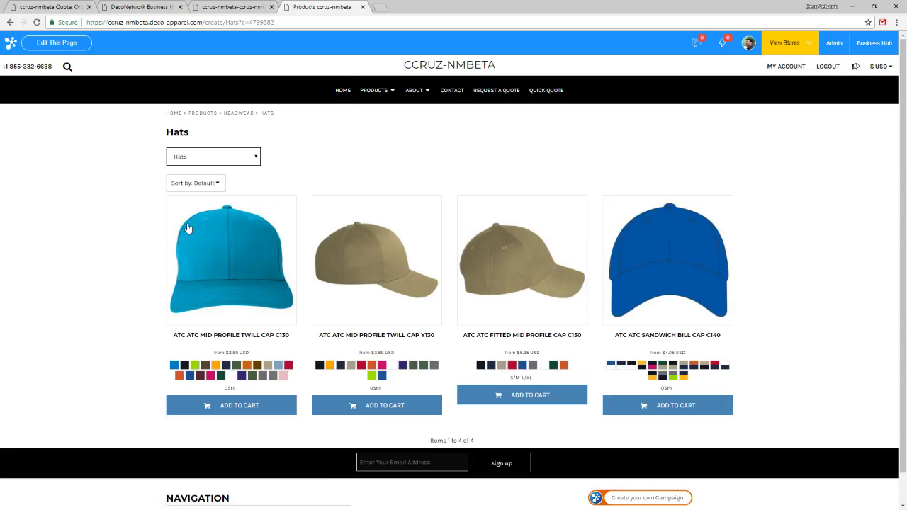
- Open the ATC Mid Profile Twill Cap C130 in the online designer and dismiss the Get Started dialog
click(241, 286)
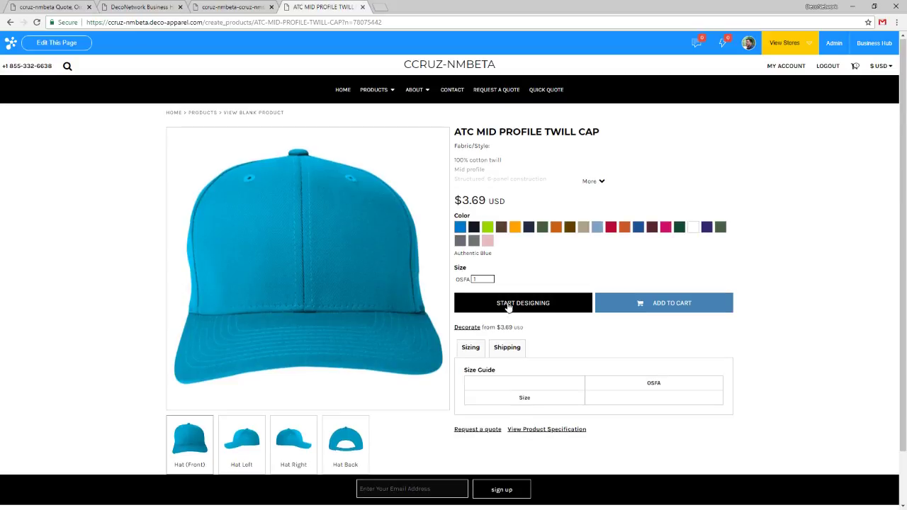
click(513, 309)
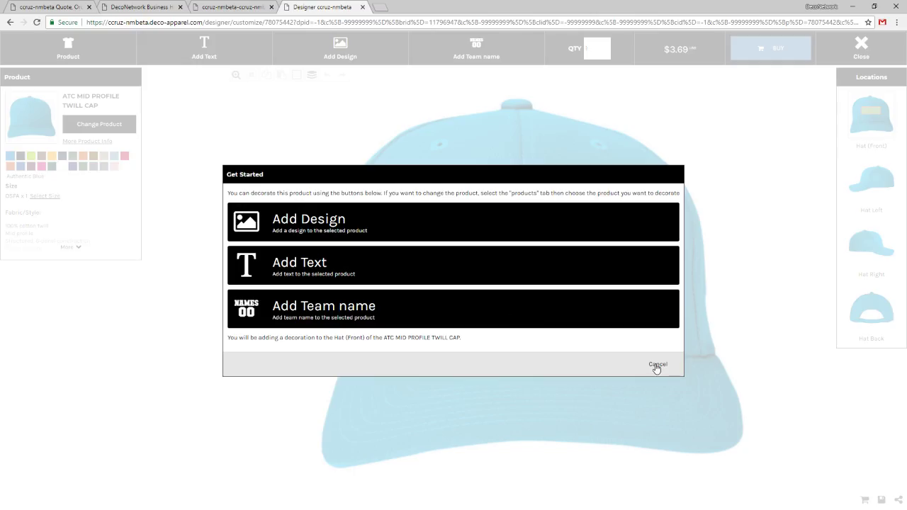
click(656, 365)
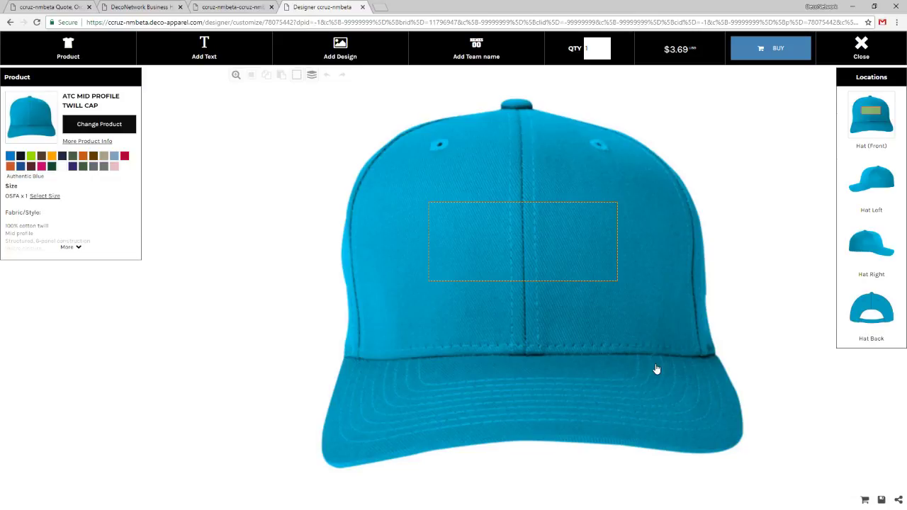